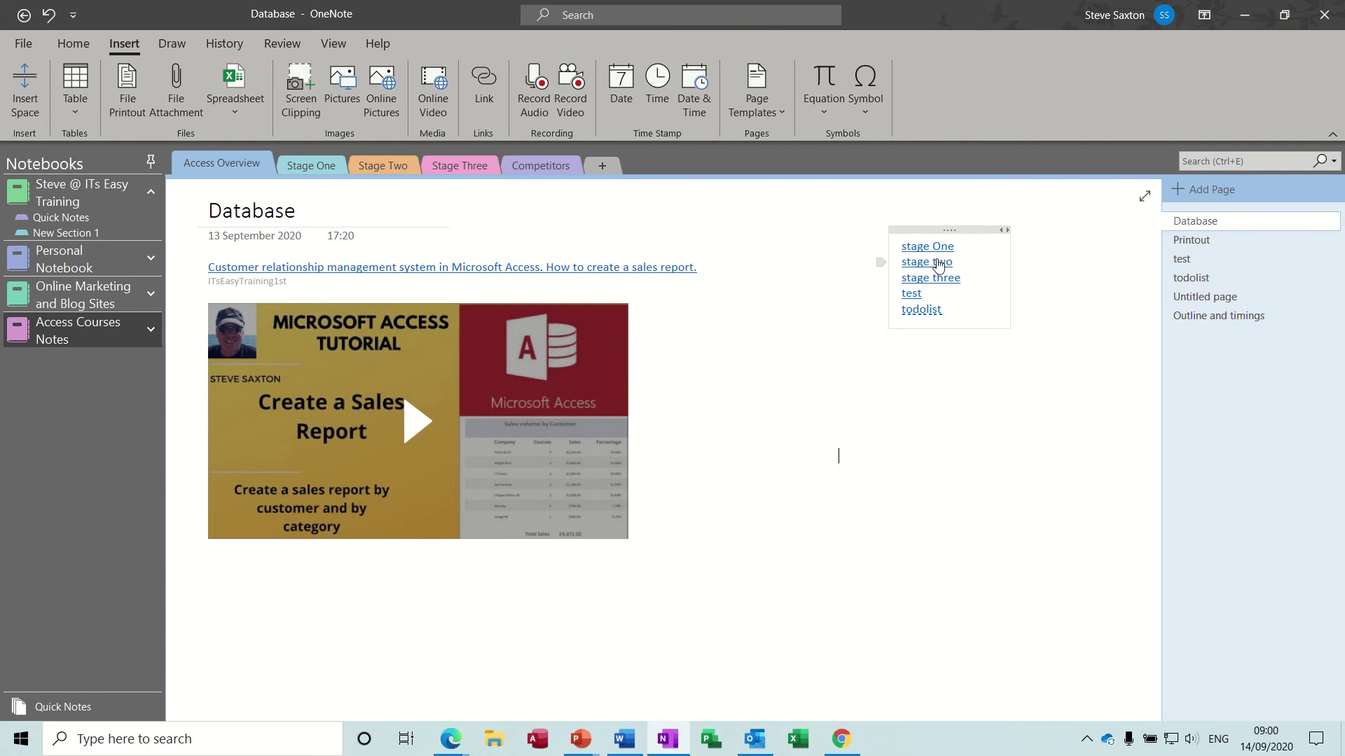
Follow the stage One, stage two, stage three, test and todolist links to see how they navigate between notebook pages
left_click(931, 248)
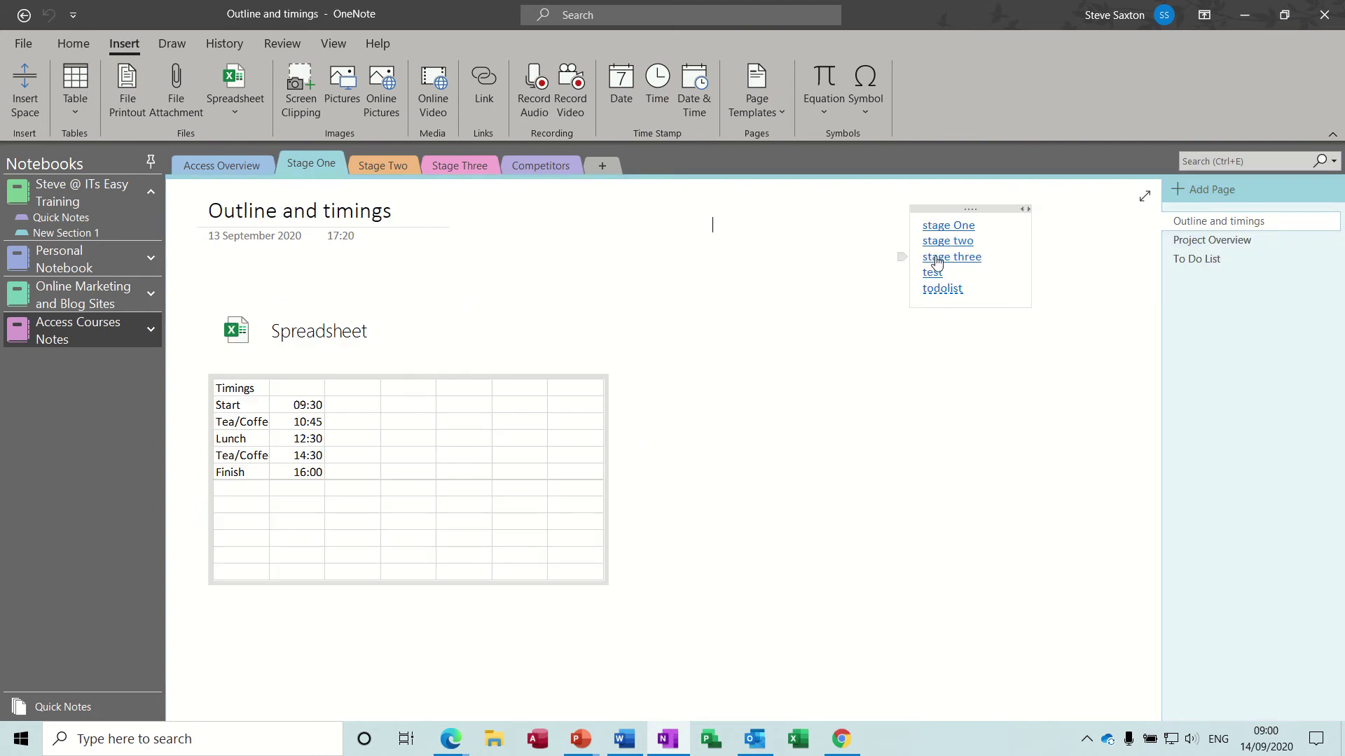
left_click(936, 258)
left_click(750, 248)
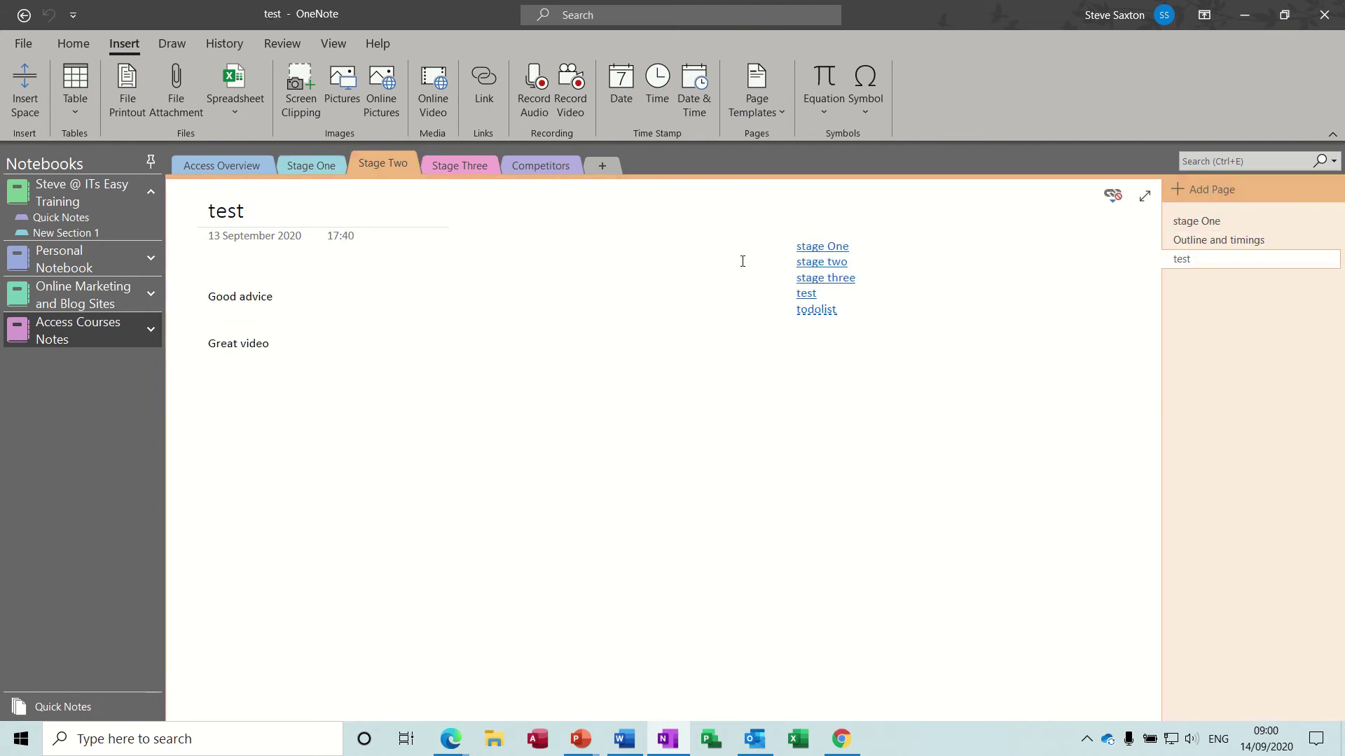
left_click(815, 310)
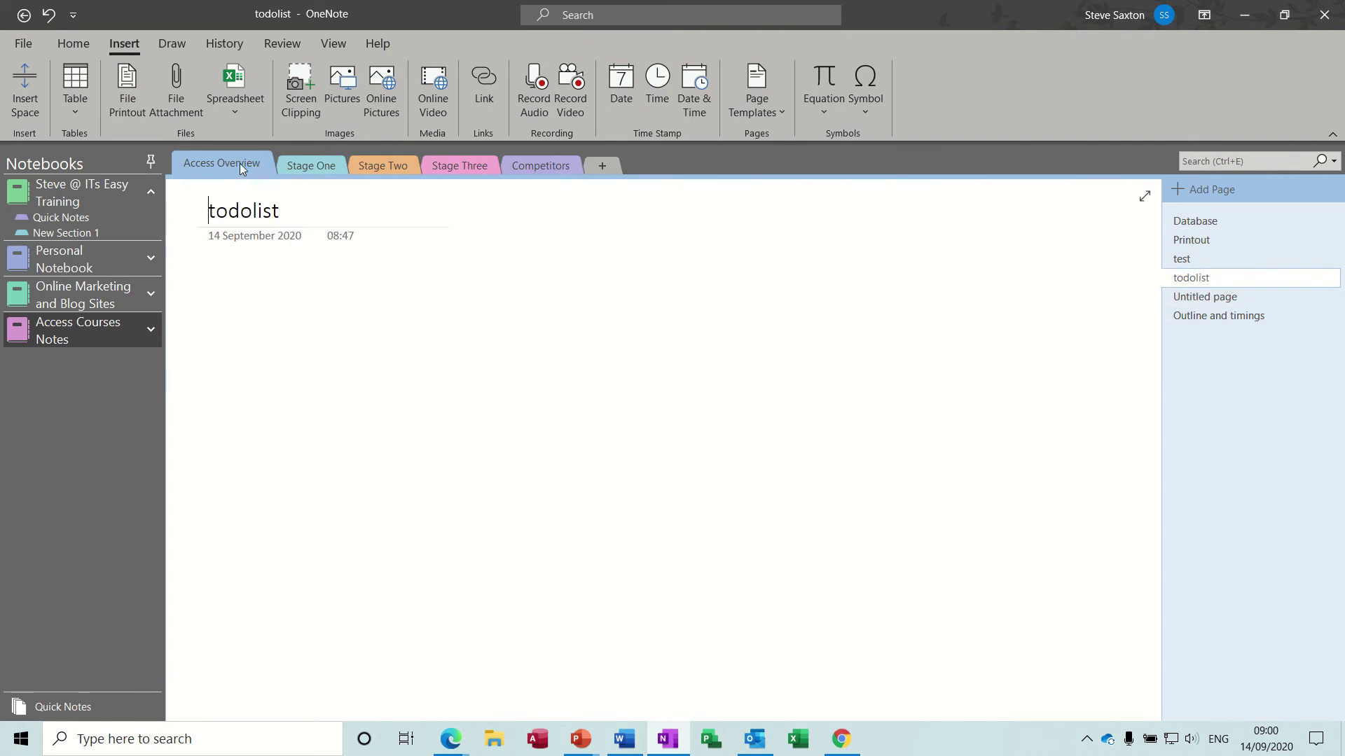
left_click(312, 167)
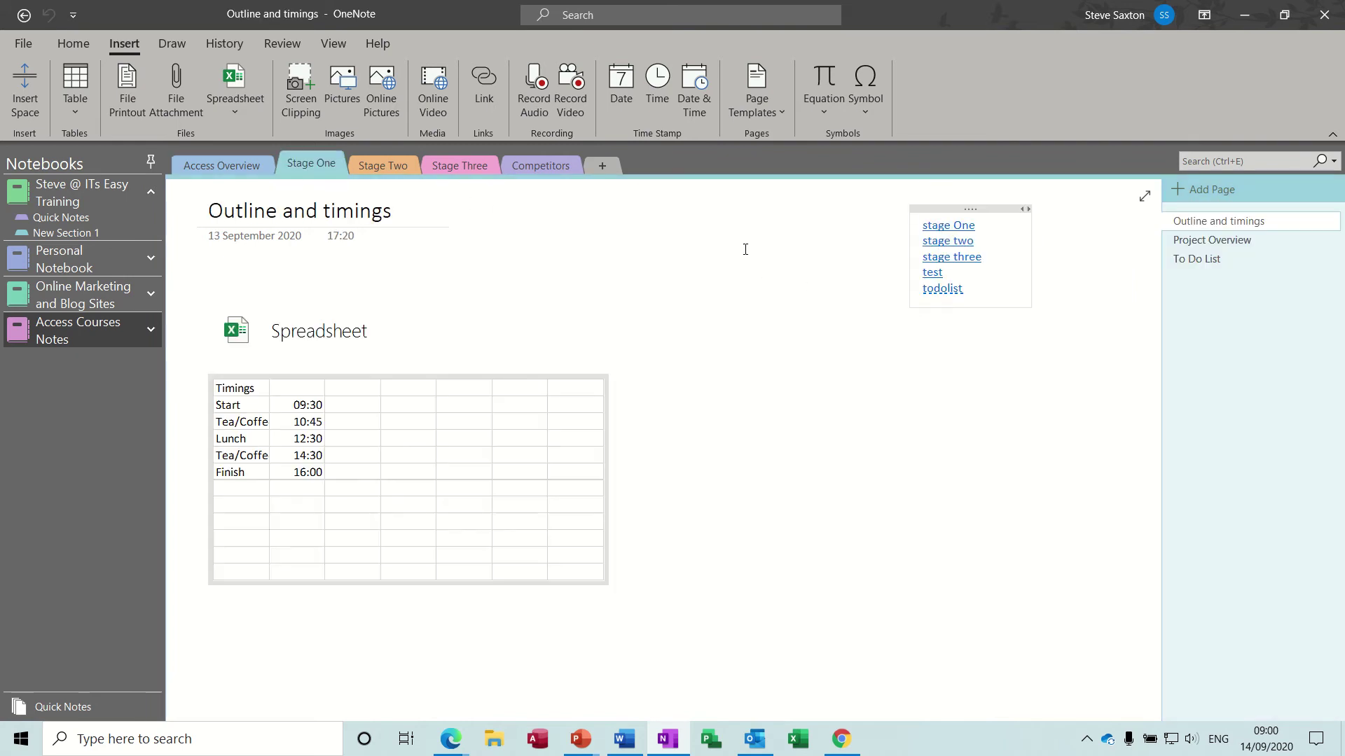
left_click(945, 260)
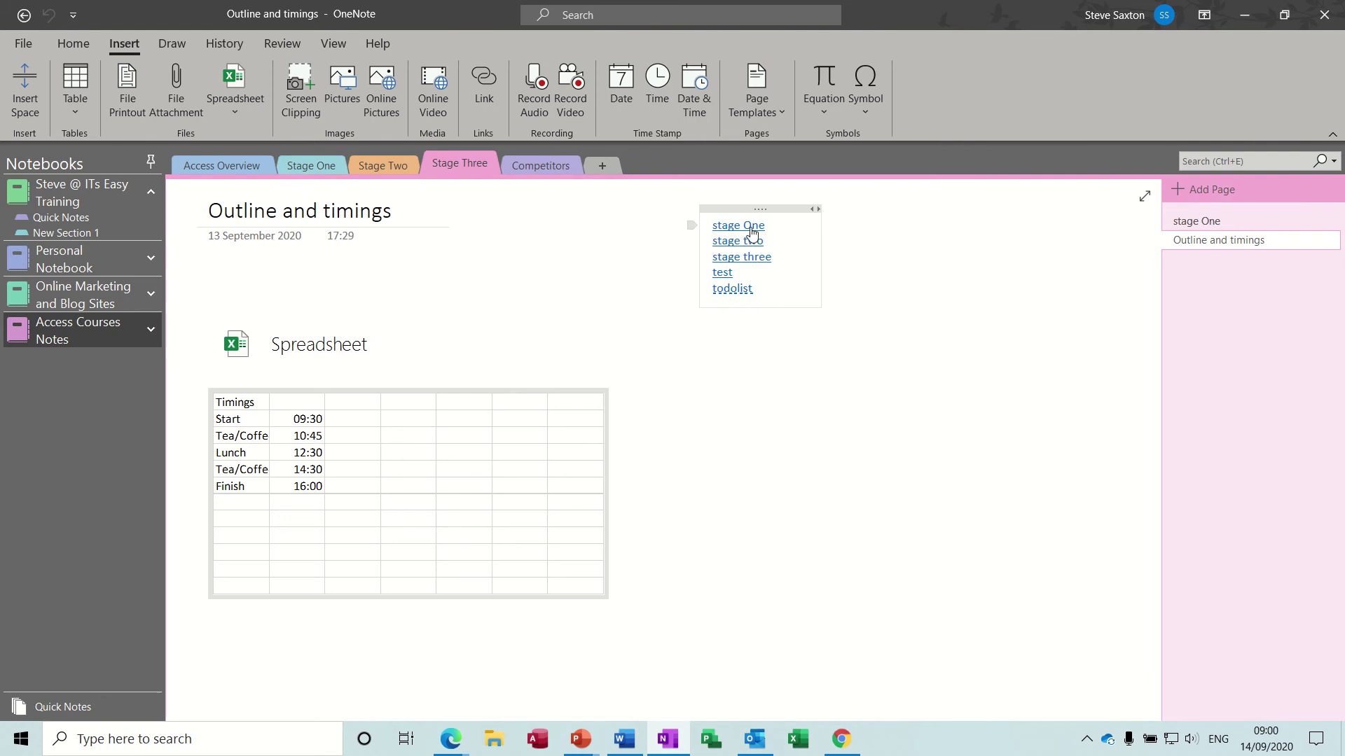
left_click(735, 230)
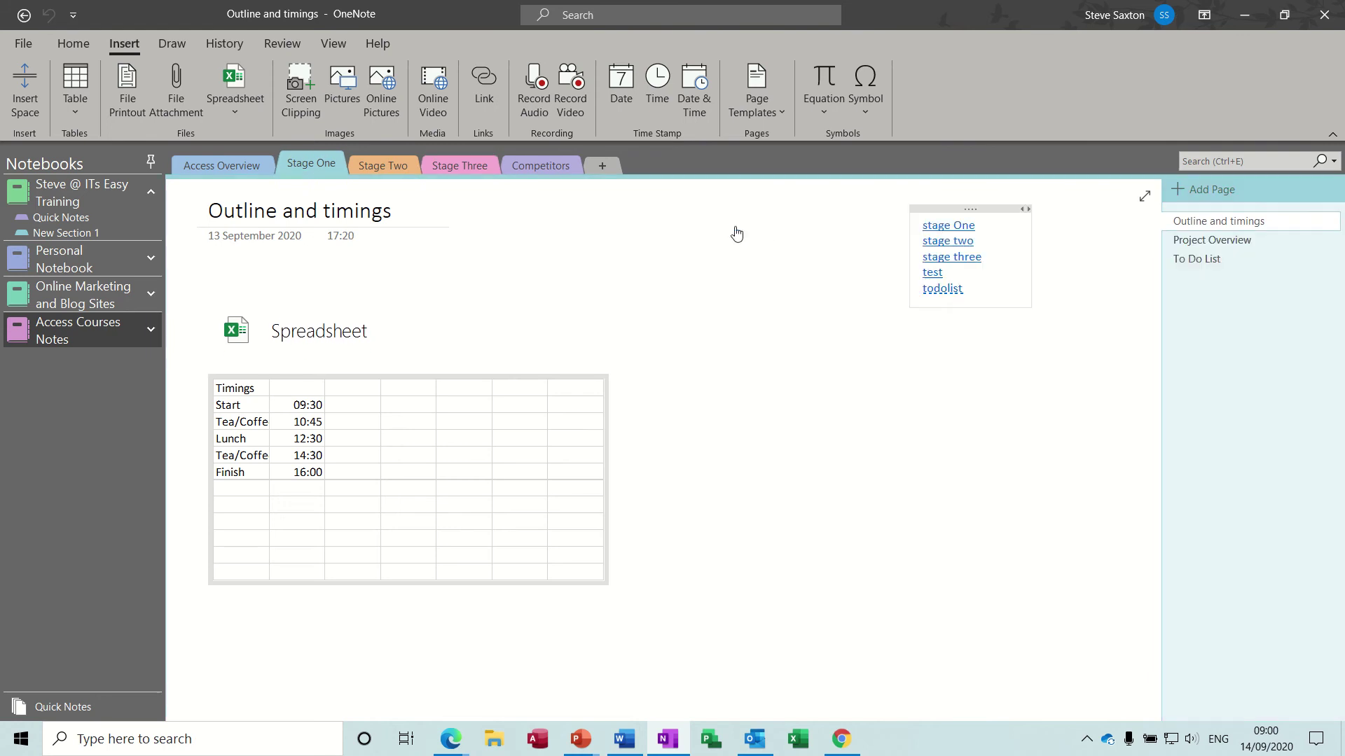
left_click(930, 274)
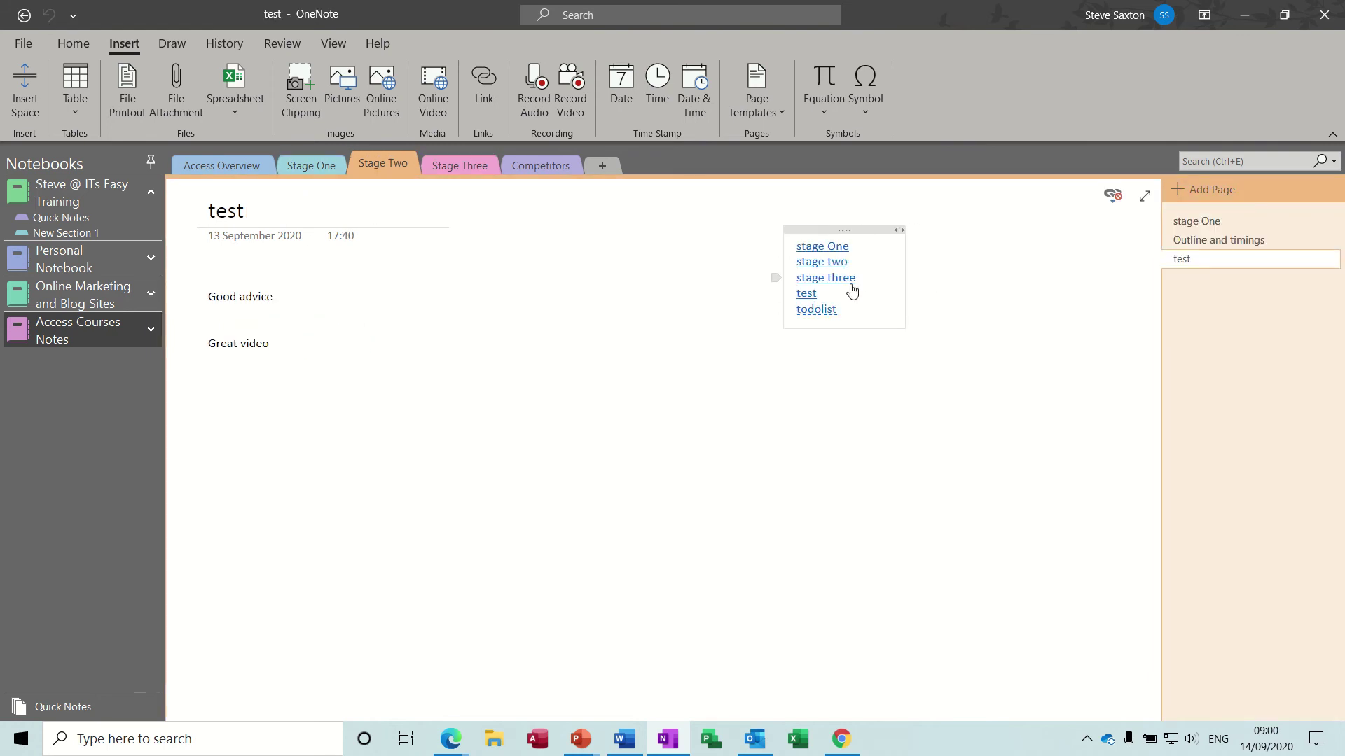
Look through the pages of the Access Overview section, including Database, test and todolist, and the Stage One section
left_click(250, 171)
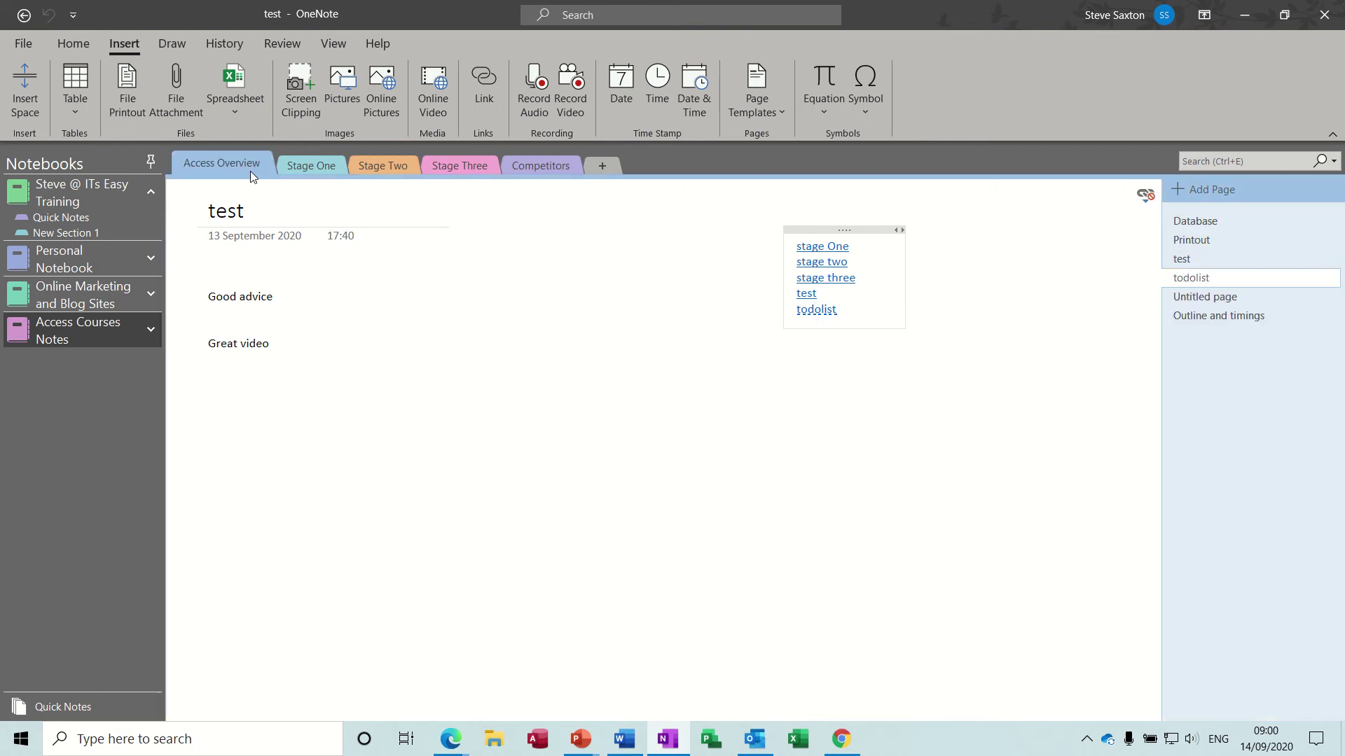
left_click(1186, 239)
left_click(1190, 221)
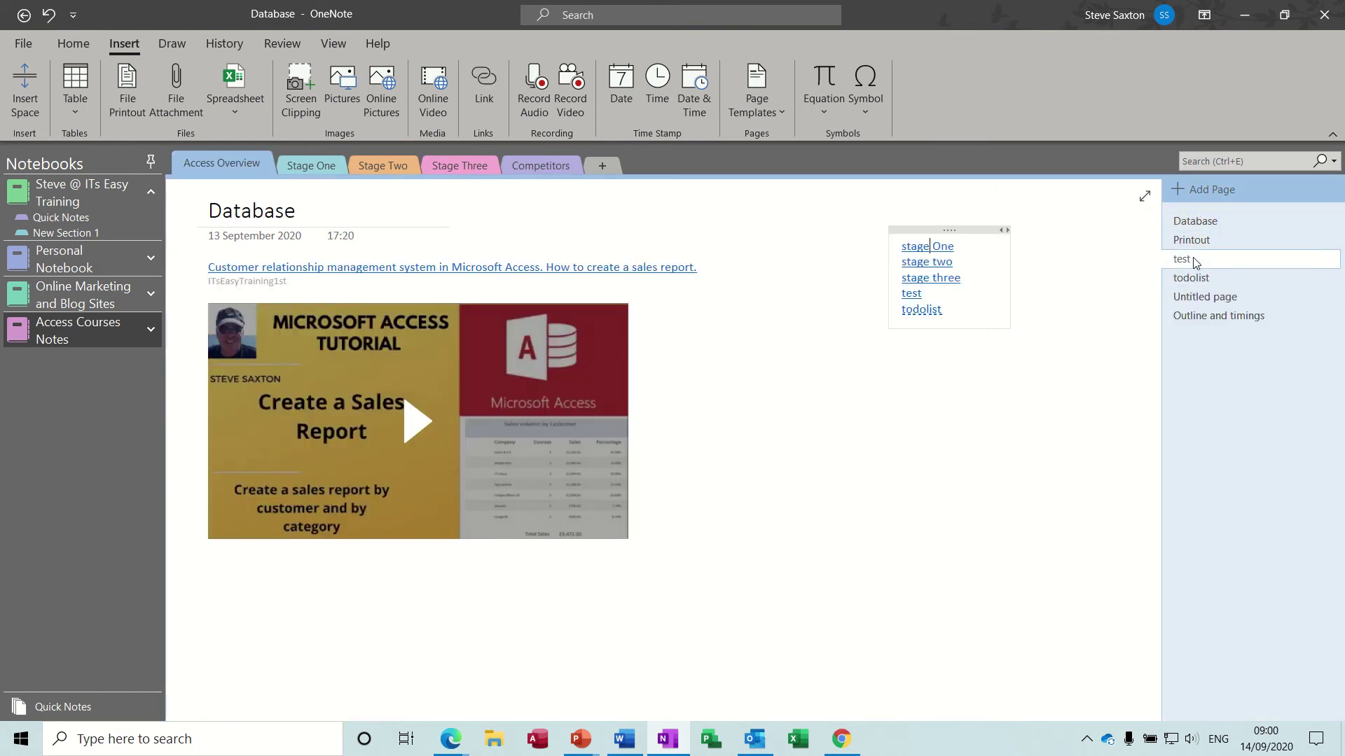
left_click(1196, 260)
left_click(1192, 278)
left_click(1195, 297)
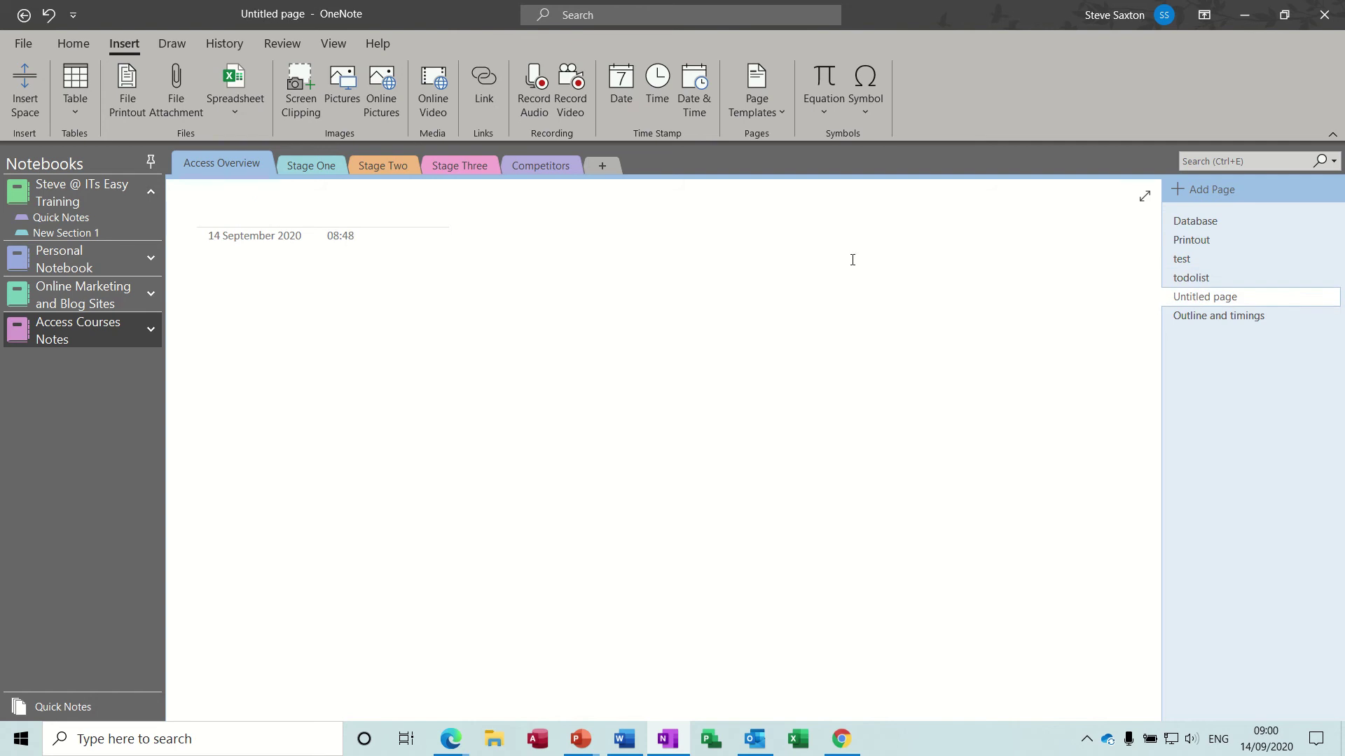
left_click(322, 166)
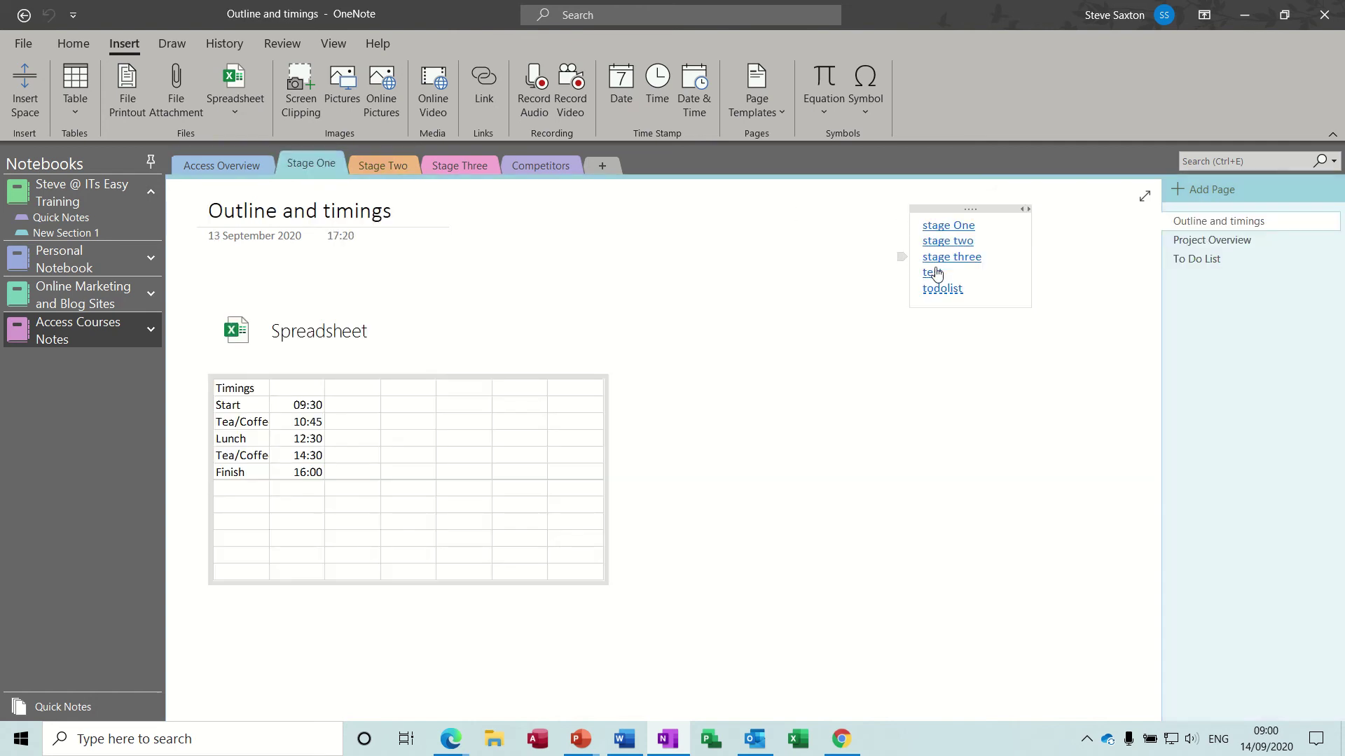
Browse the page template categories and add a page to the Stage Two section from the custom Outline and Timings template
left_click(397, 170)
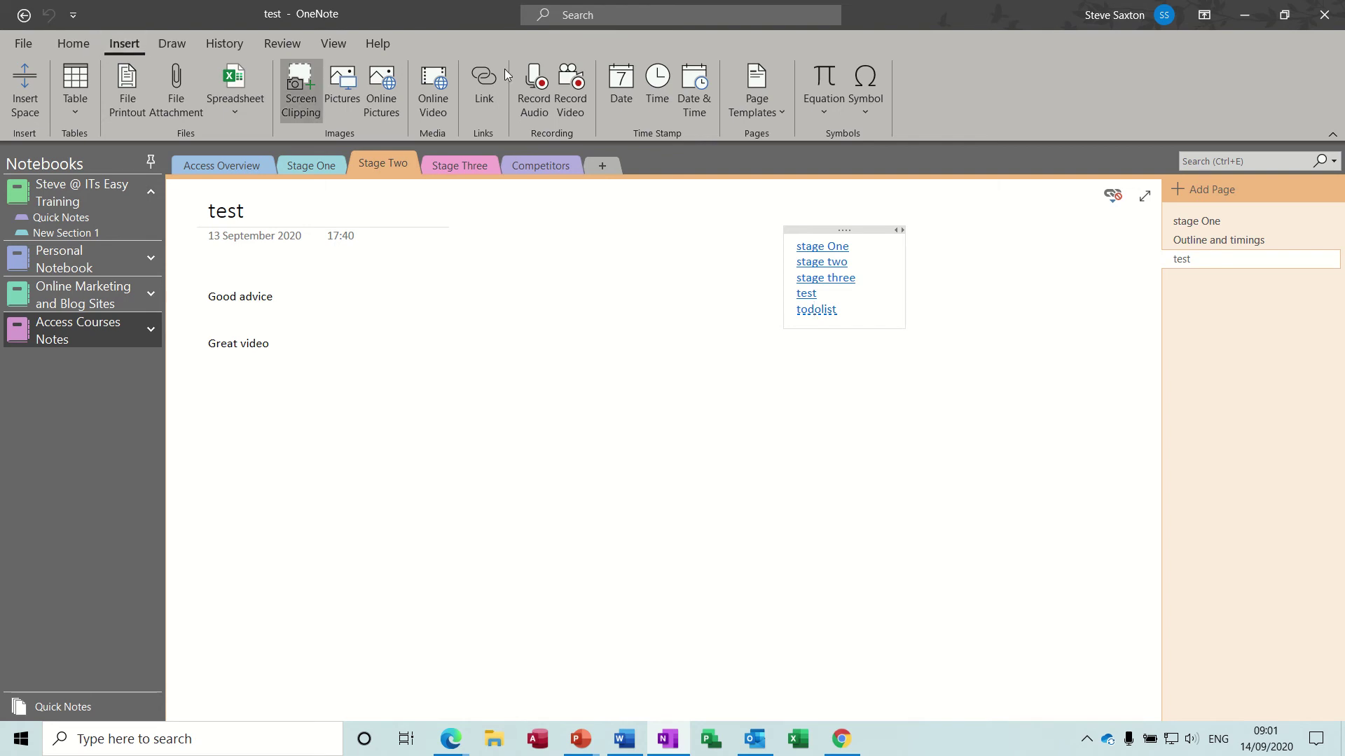
left_click(779, 112)
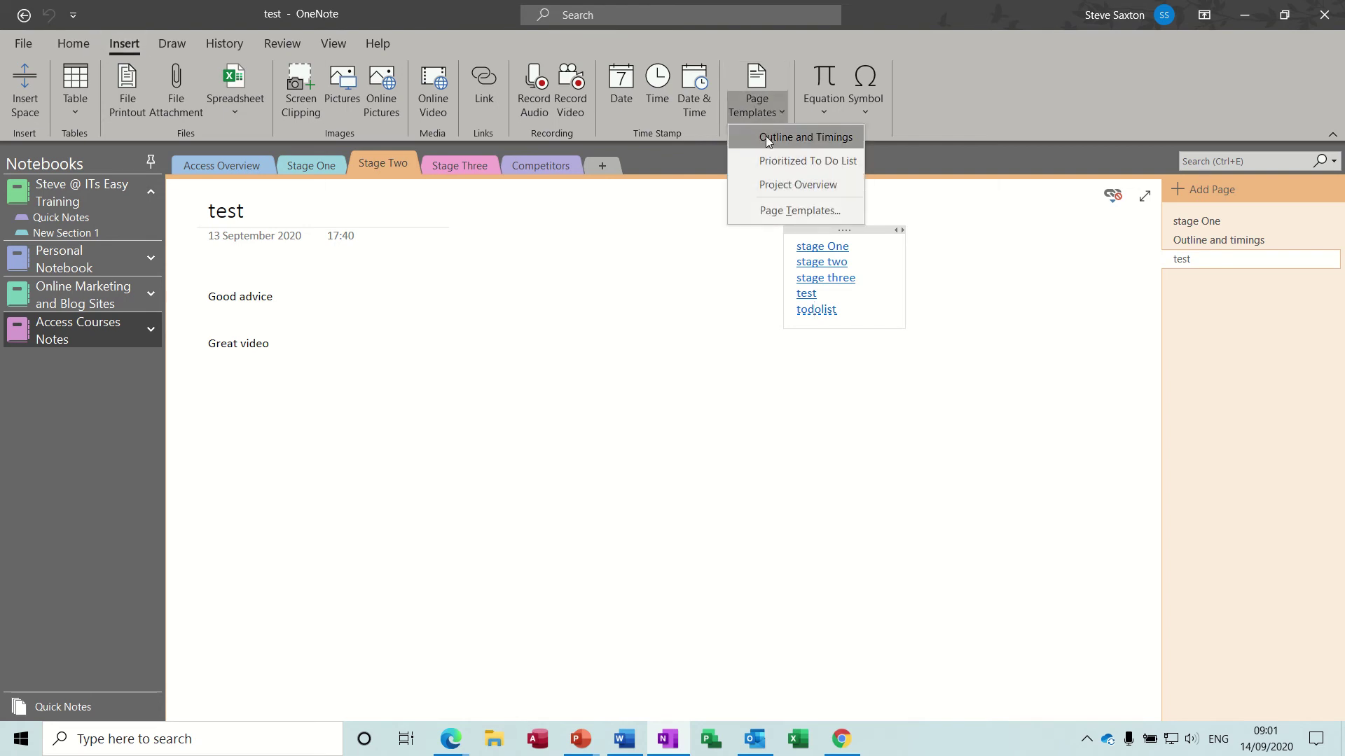
left_click(761, 211)
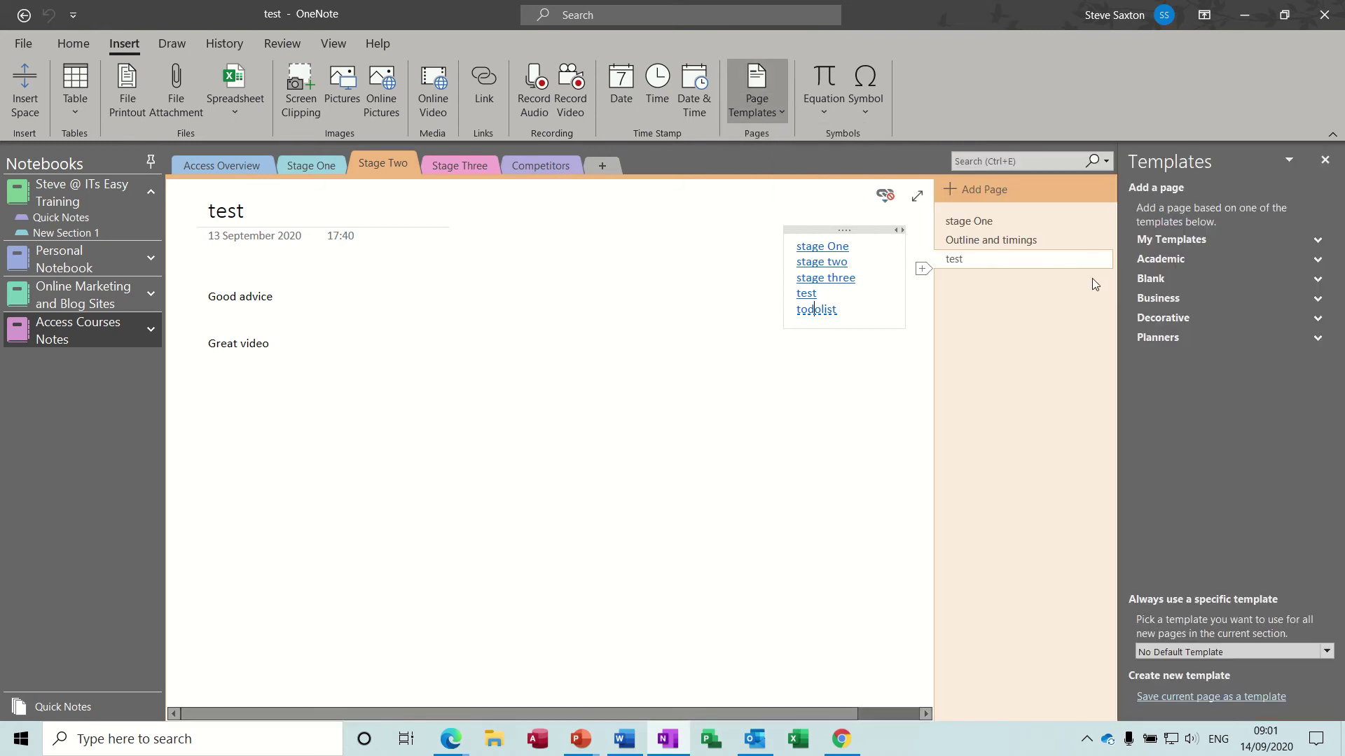
left_click(1317, 260)
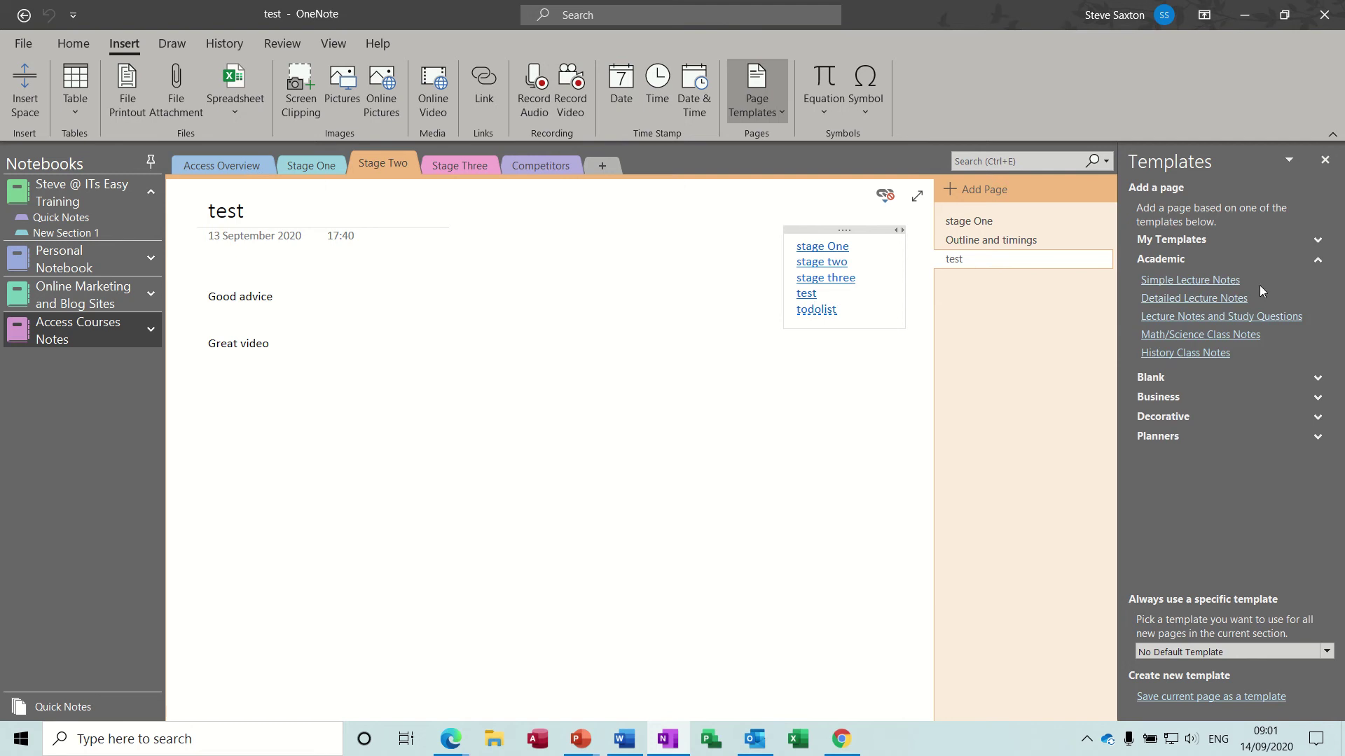
left_click(1178, 374)
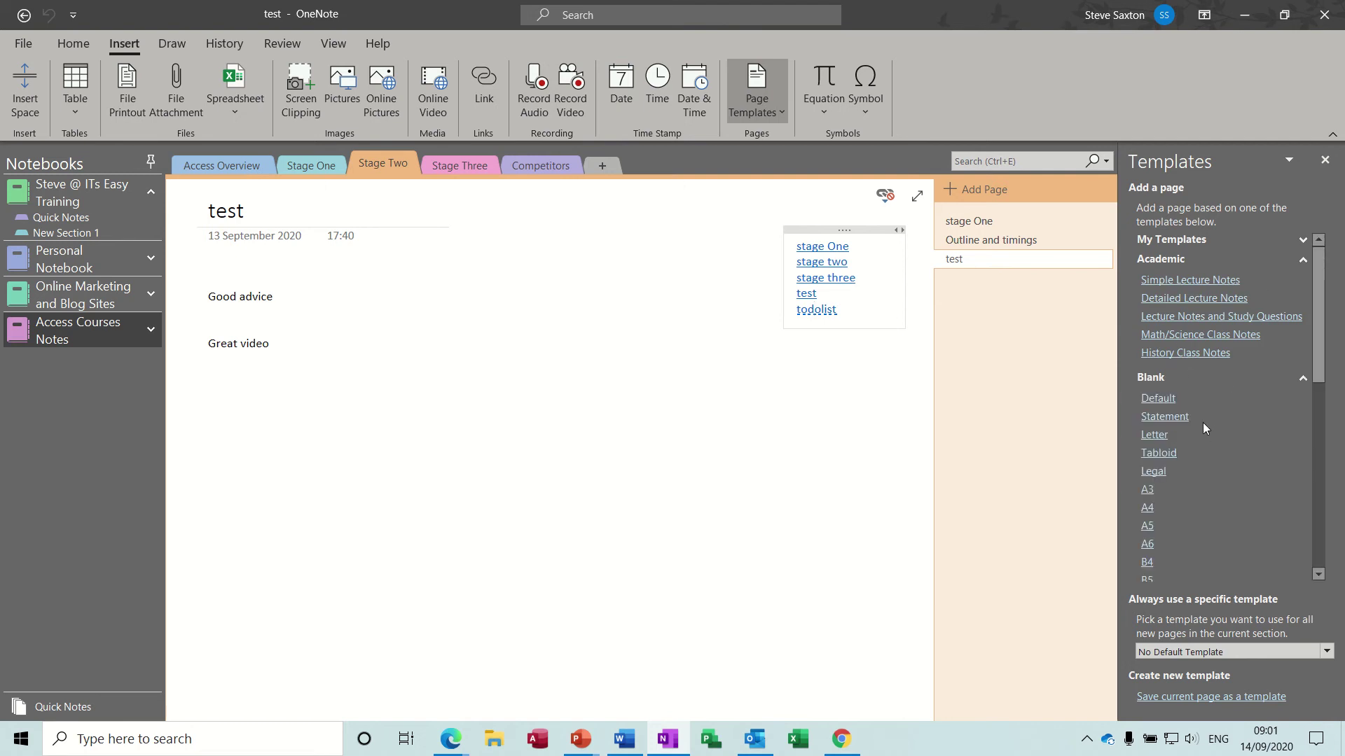
left_click(1302, 240)
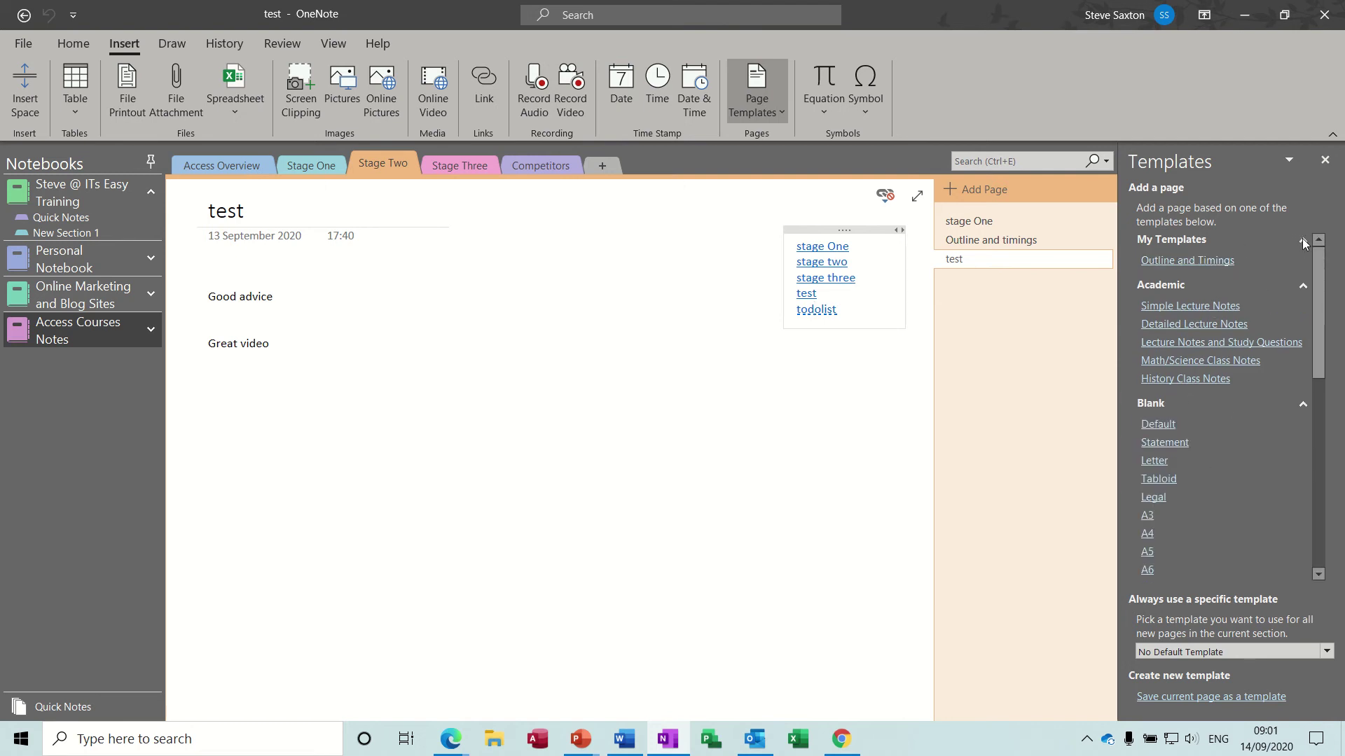
left_click(1186, 262)
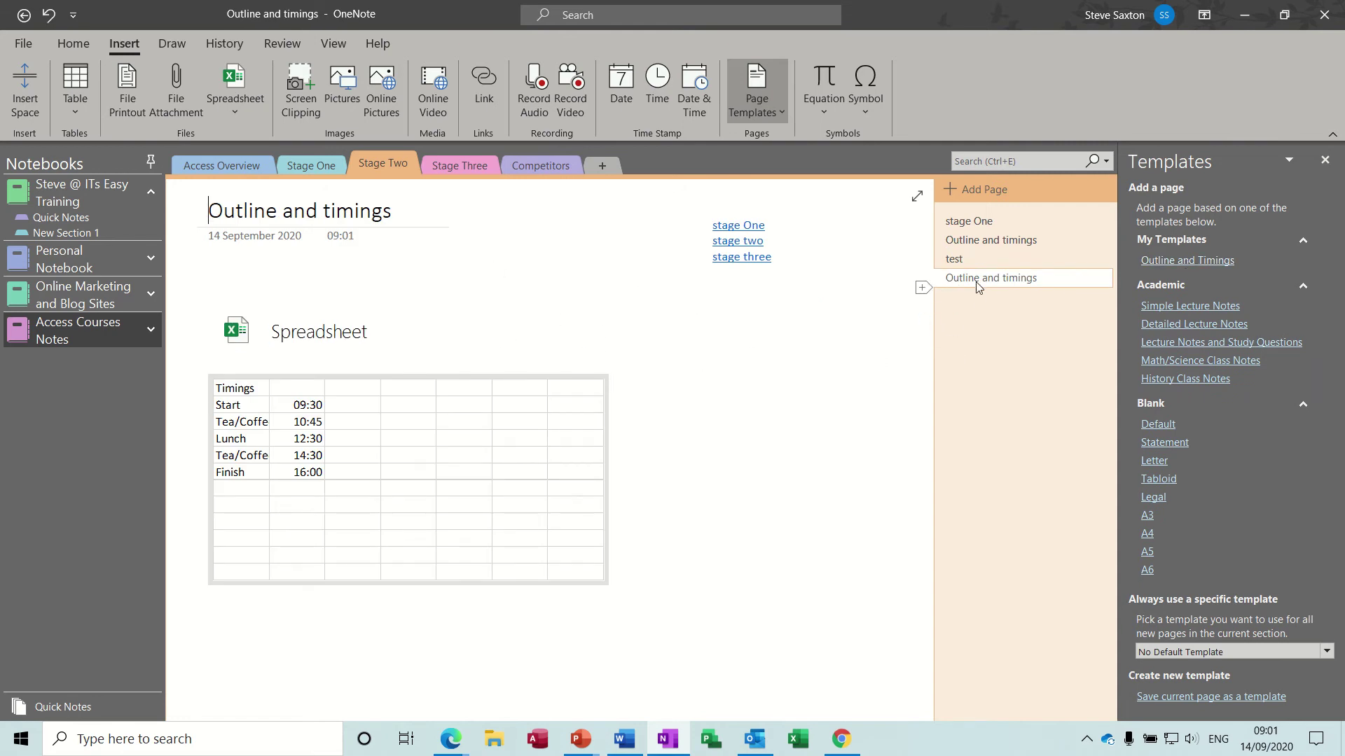
Create a new notebook named Excel Training on This PC
mouse_move(939, 251)
left_click(23, 46)
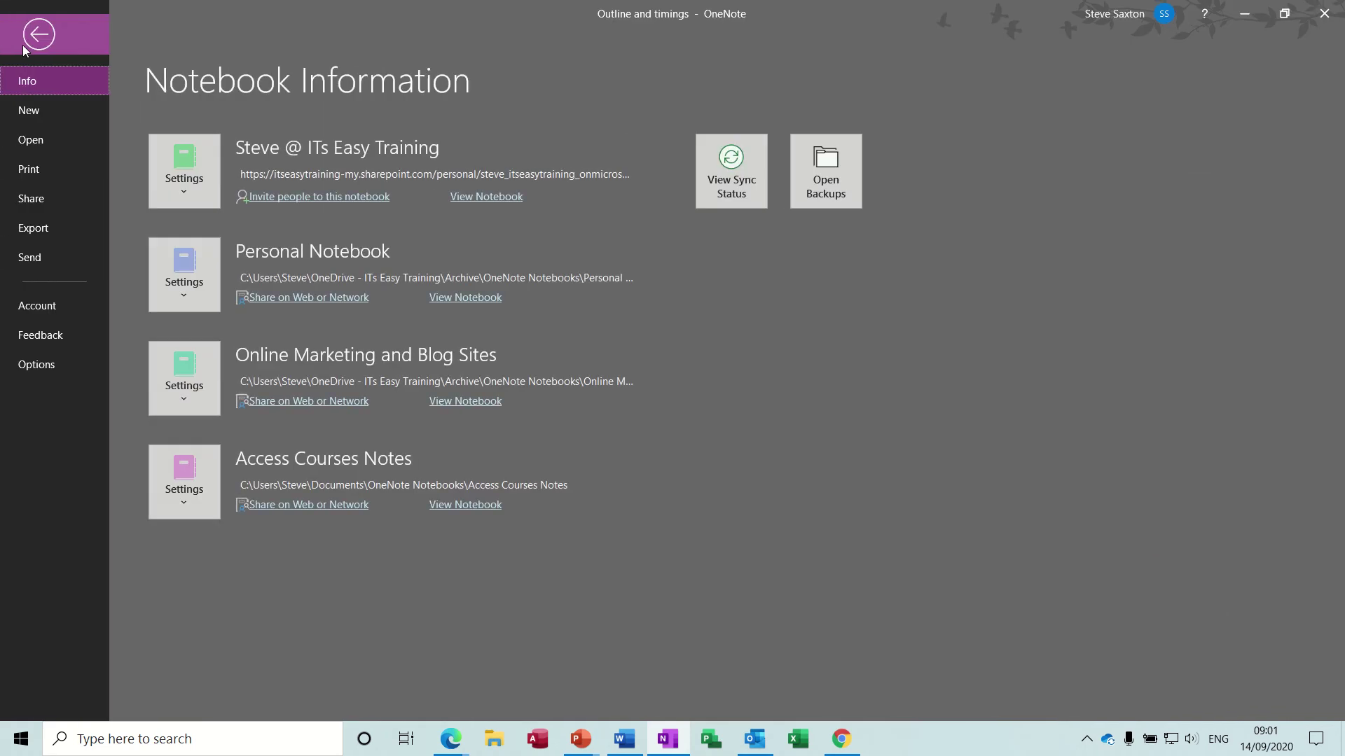
left_click(32, 110)
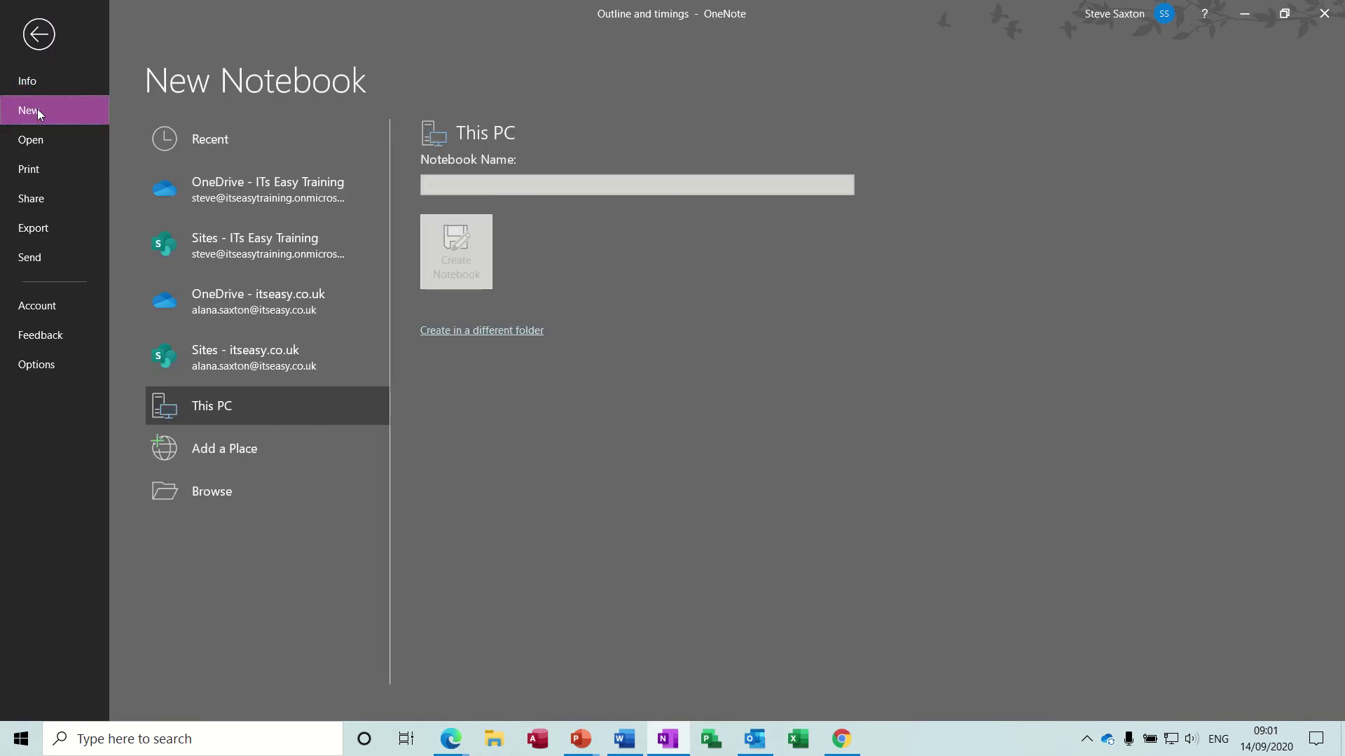
left_click(457, 190)
type("Ex")
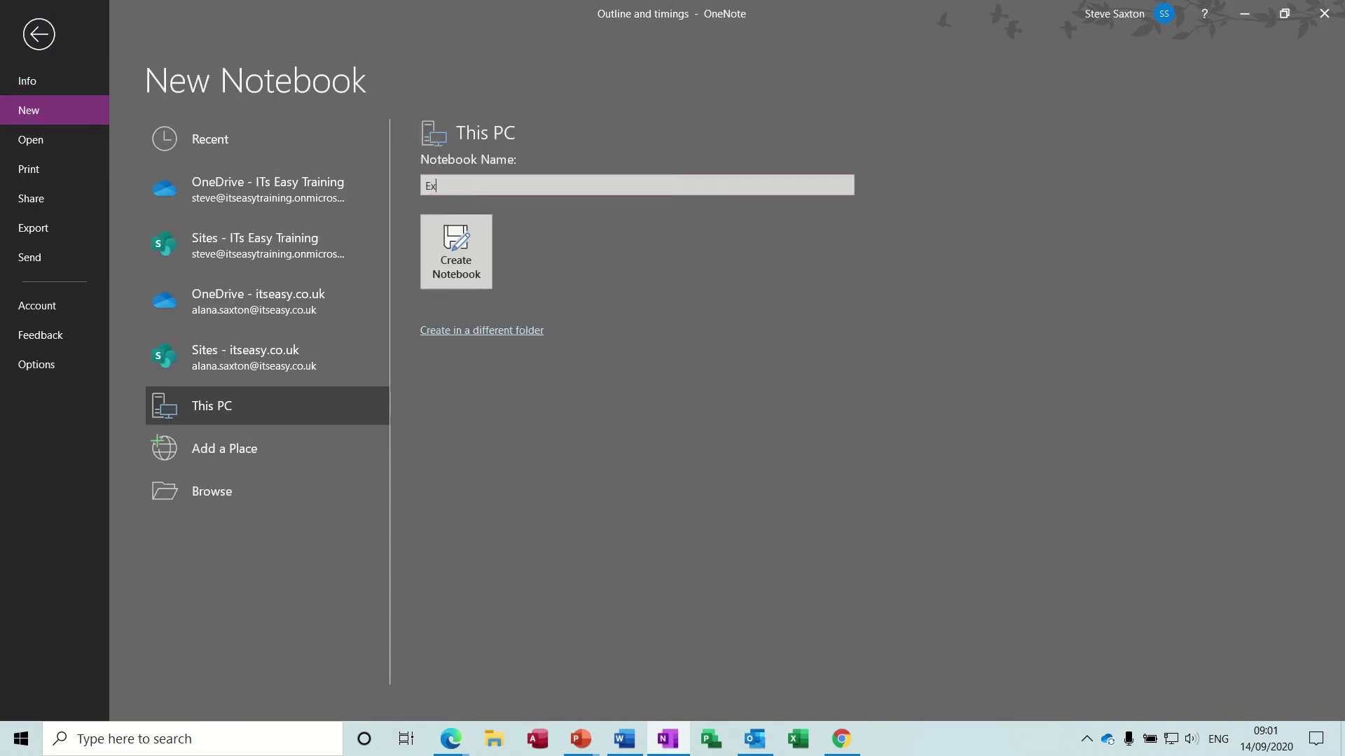
type("cel Training")
left_click(452, 241)
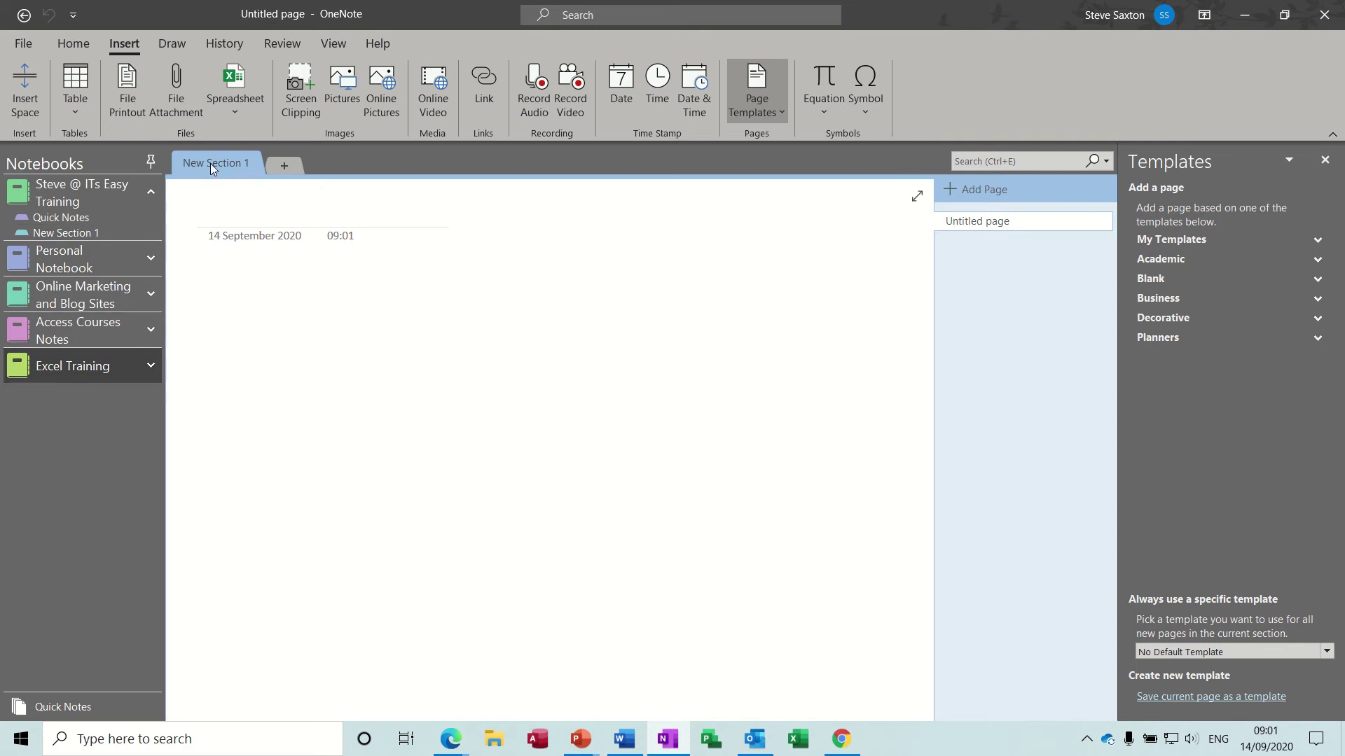
Rename the new notebook's first section to Main and add a section named Excel Stage One
type("Main")
key("Return")
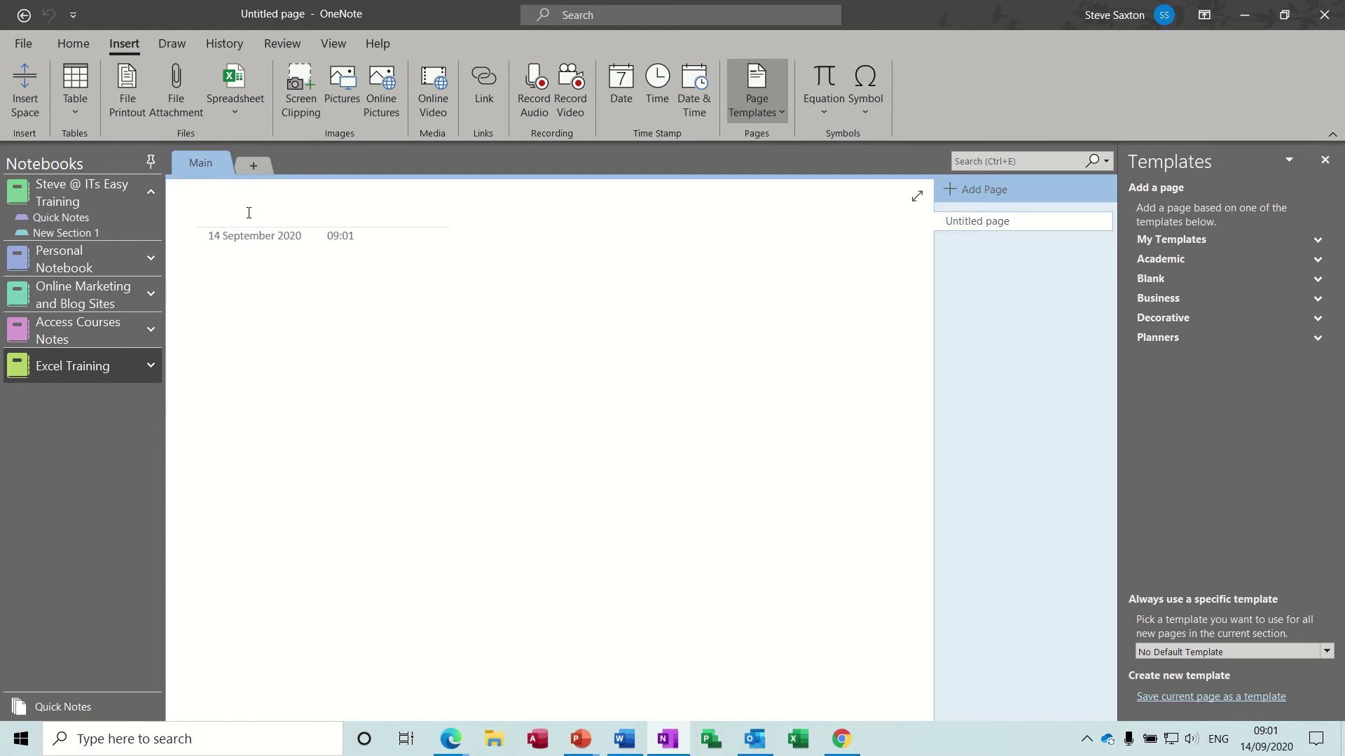
left_click(259, 165)
type("Ex")
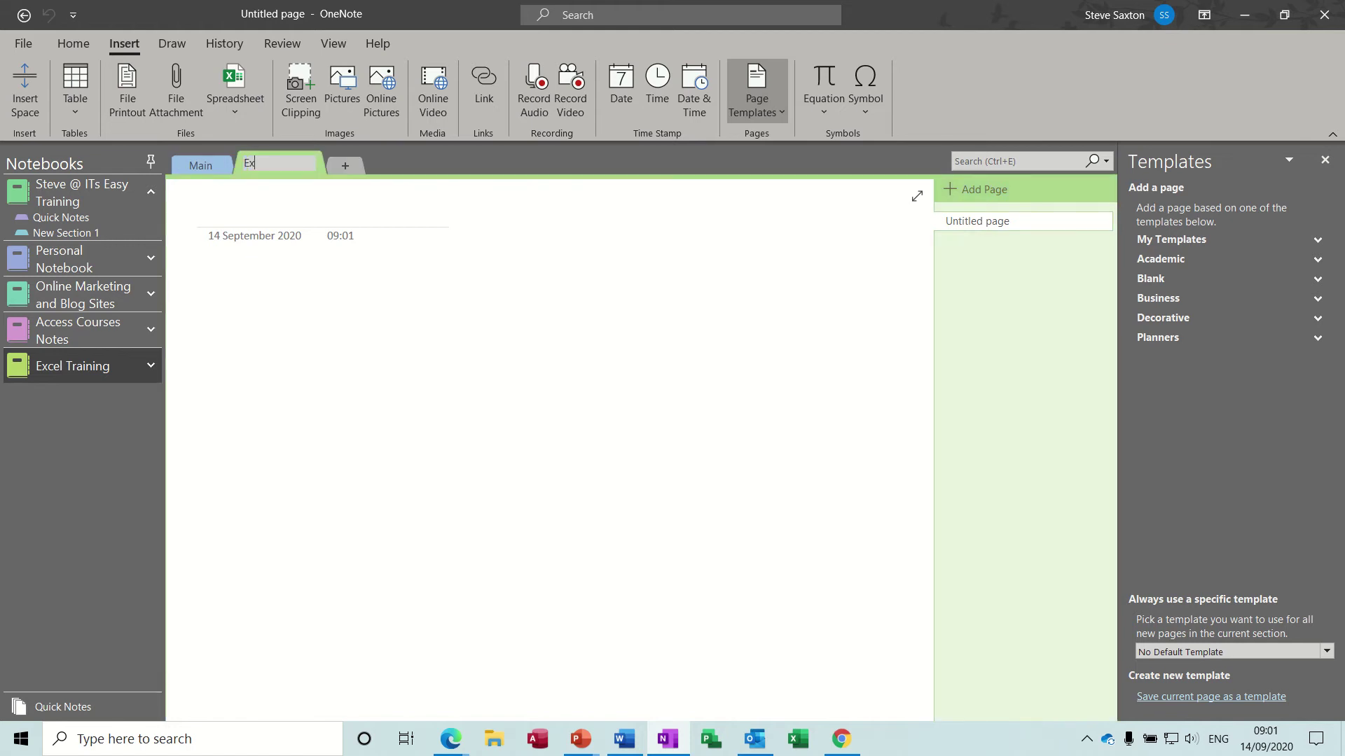
type("cel Stage One")
Add two more sections named Excel Stage two and Excel stage three
left_click(355, 169)
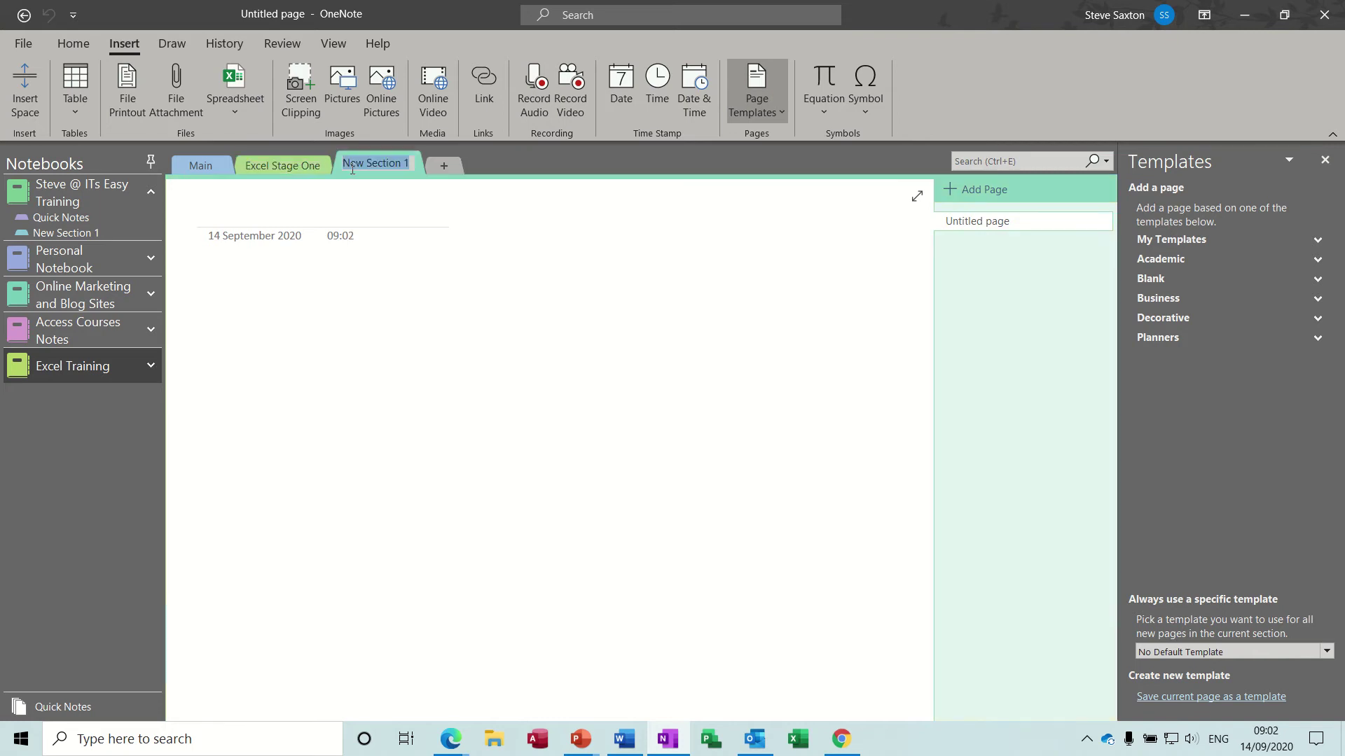
type("Excel Stage two")
left_click(442, 168)
type("E")
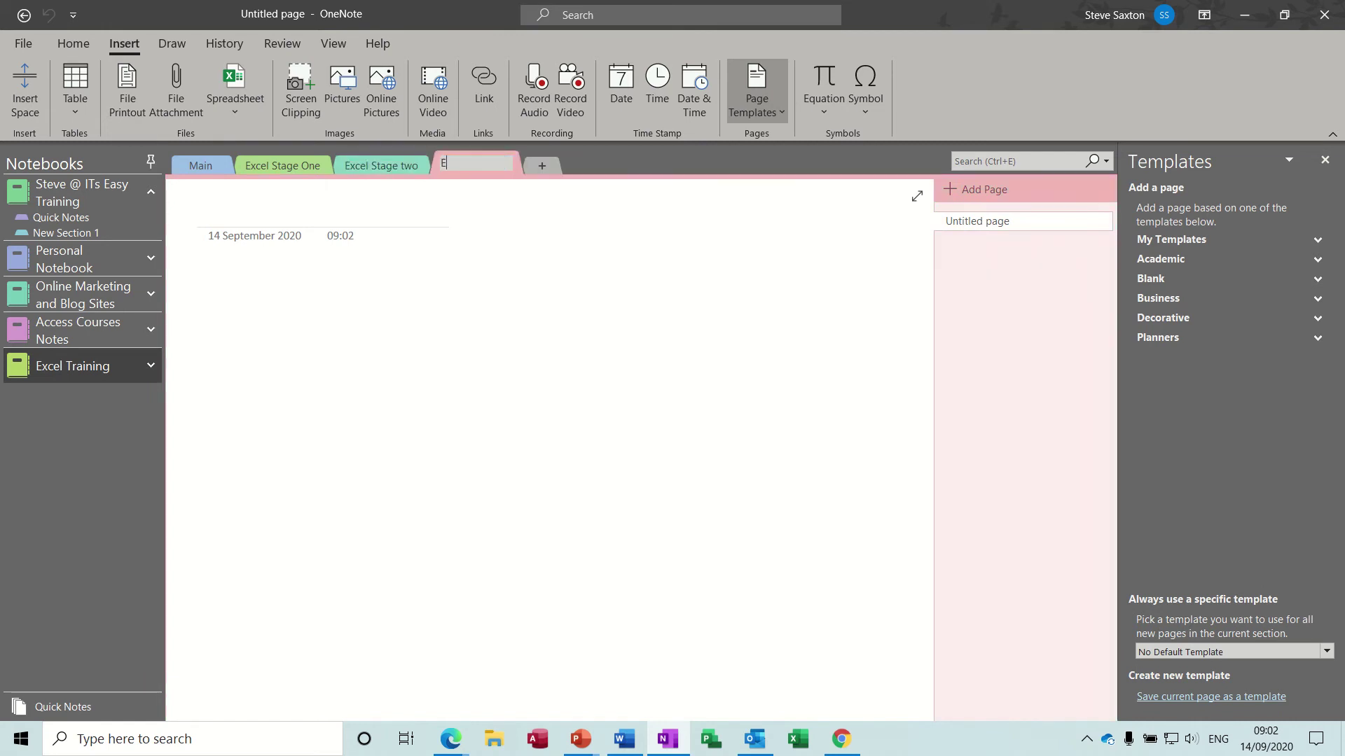
type("xcel stage three")
key("Return")
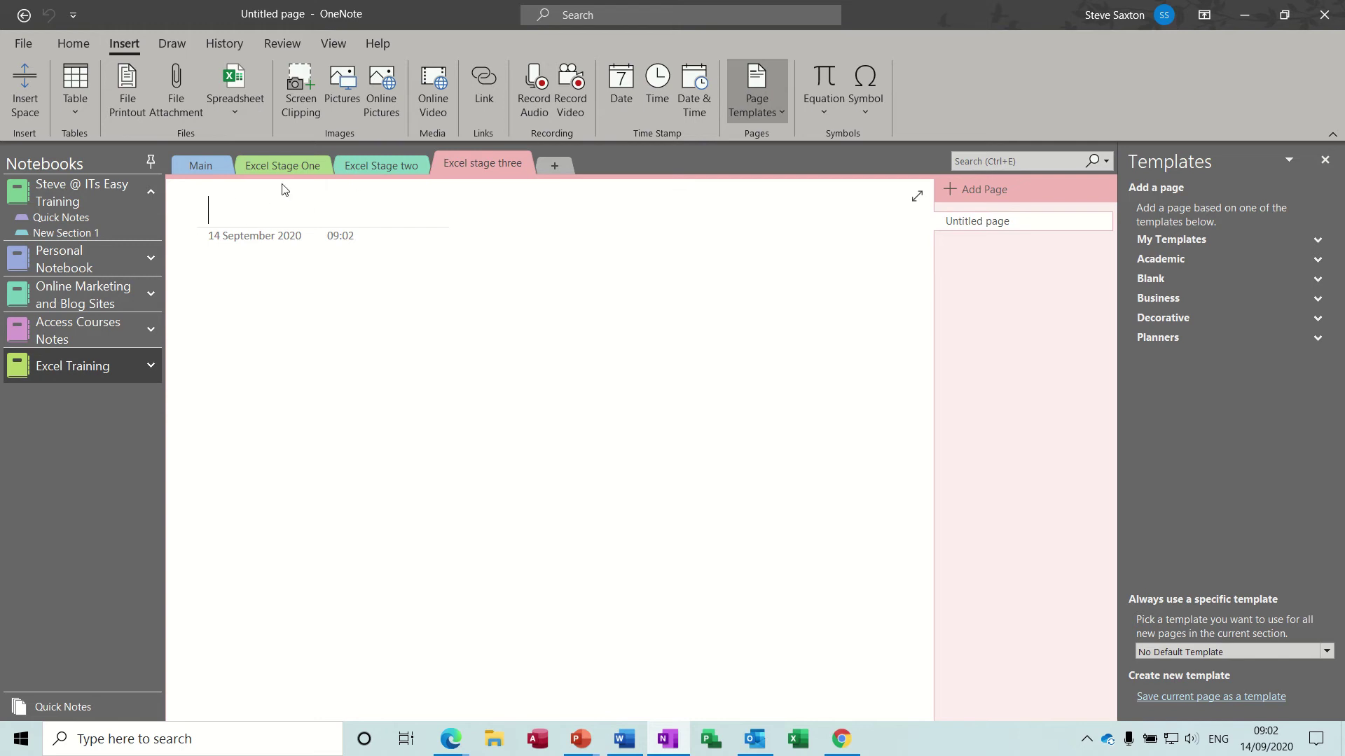
Close the template list and title the untitled page in the Main section General Info
left_click(208, 168)
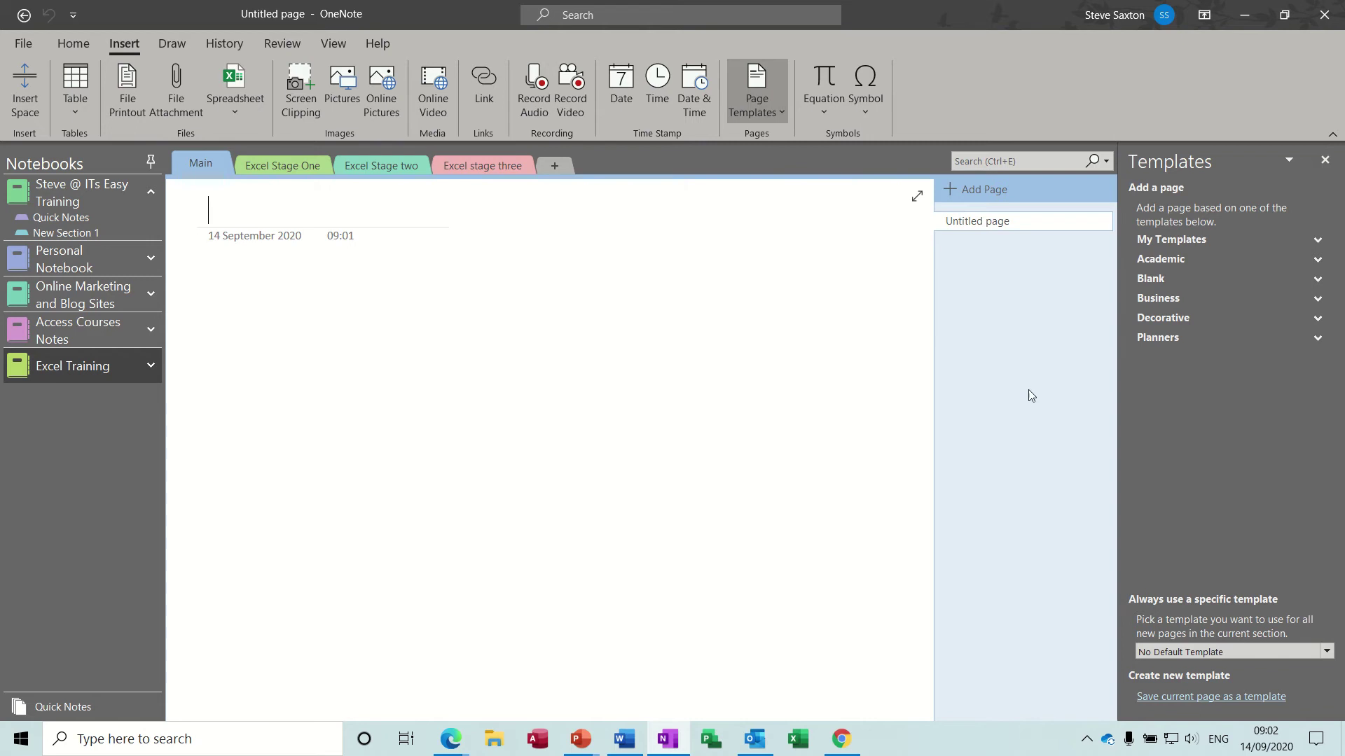
left_click(1322, 167)
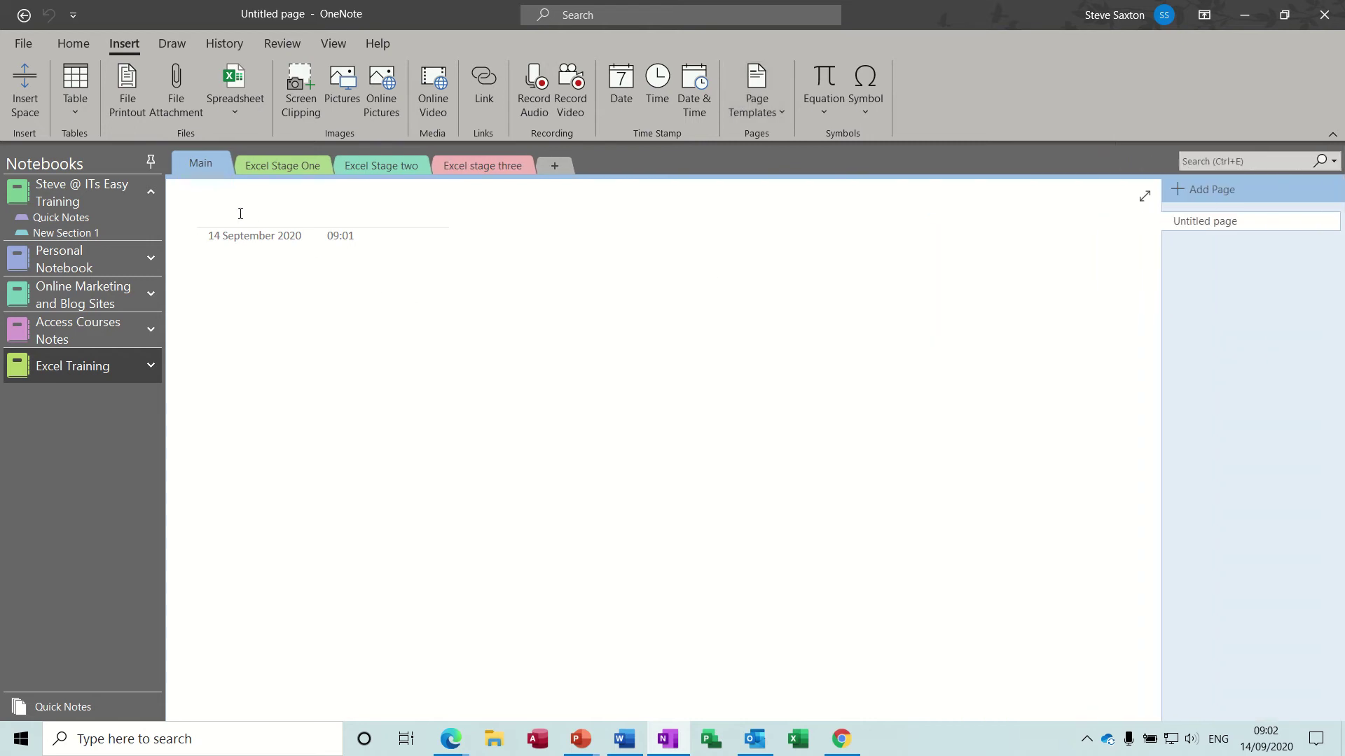
type("Gener")
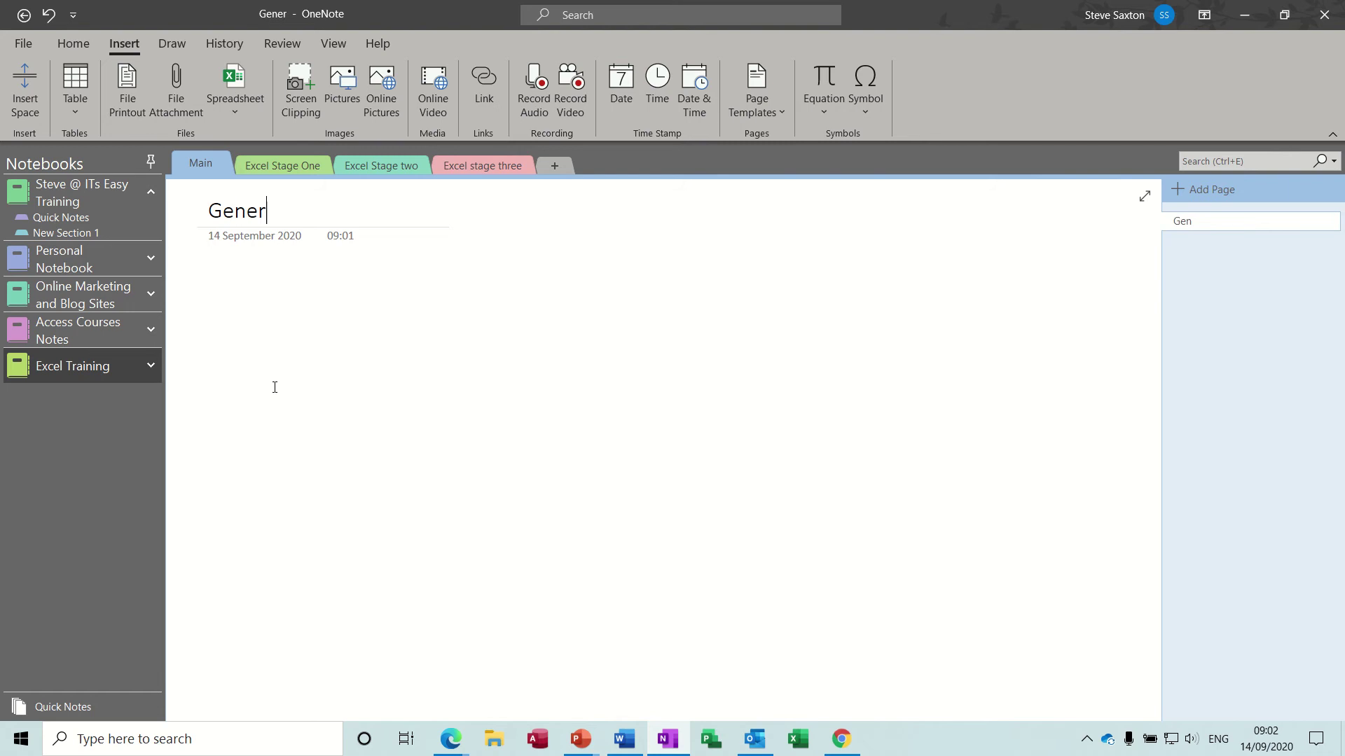
type("al Info")
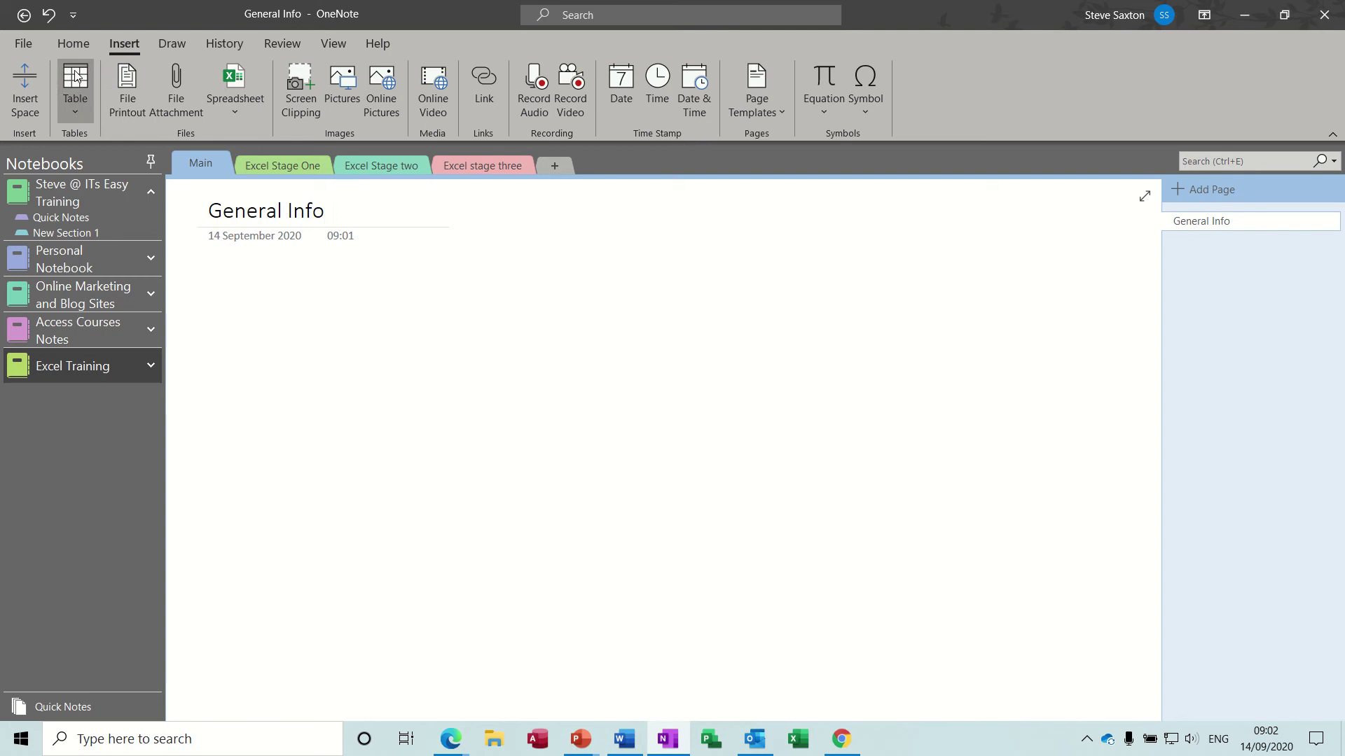
Insert a new Excel spreadsheet on the General Info page and open it for editing with cell A1 selected
left_click(234, 108)
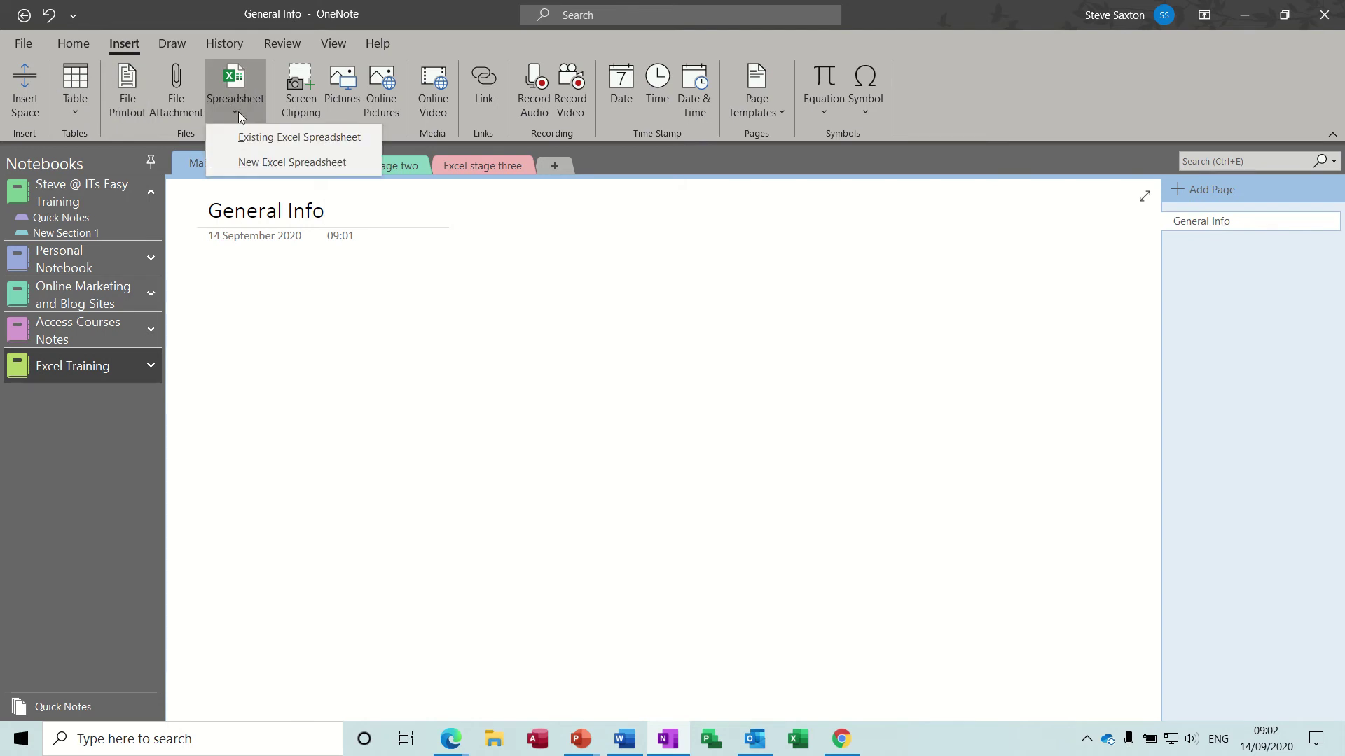
left_click(307, 164)
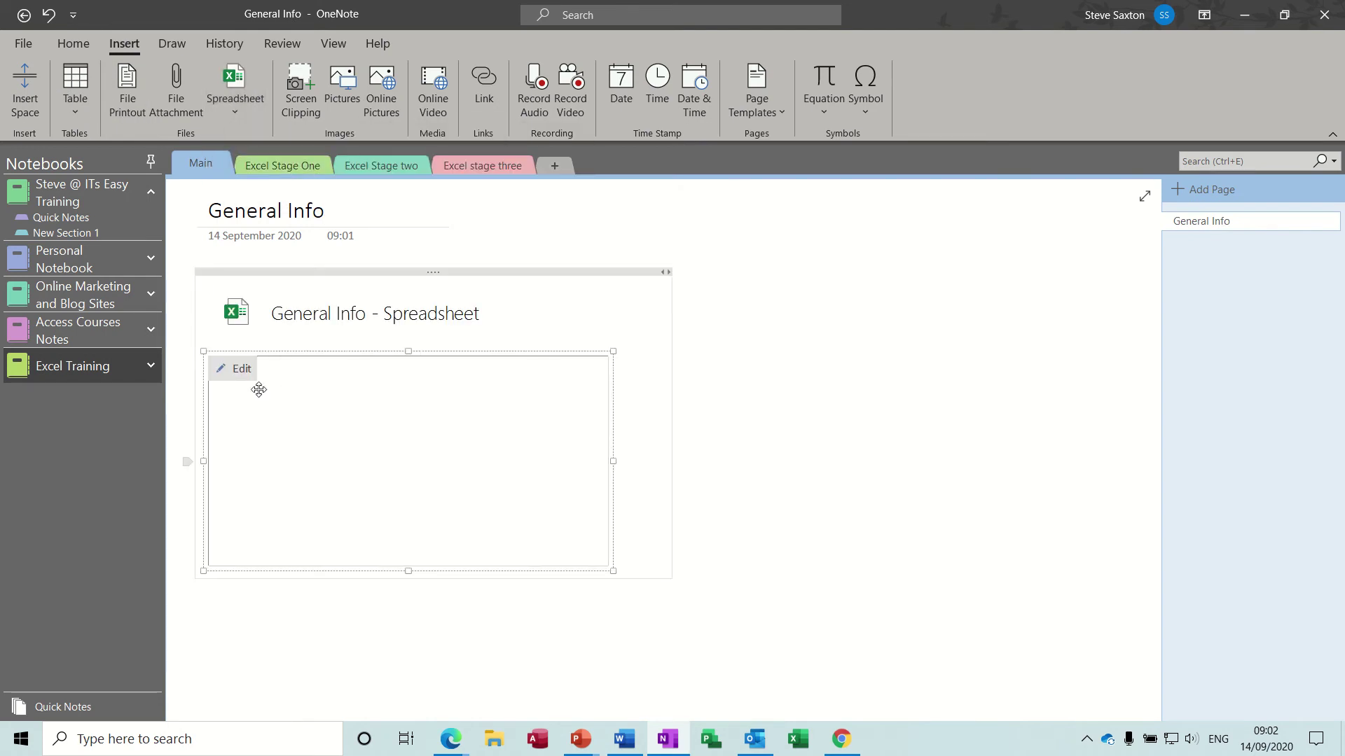
left_click(237, 369)
left_click(204, 354)
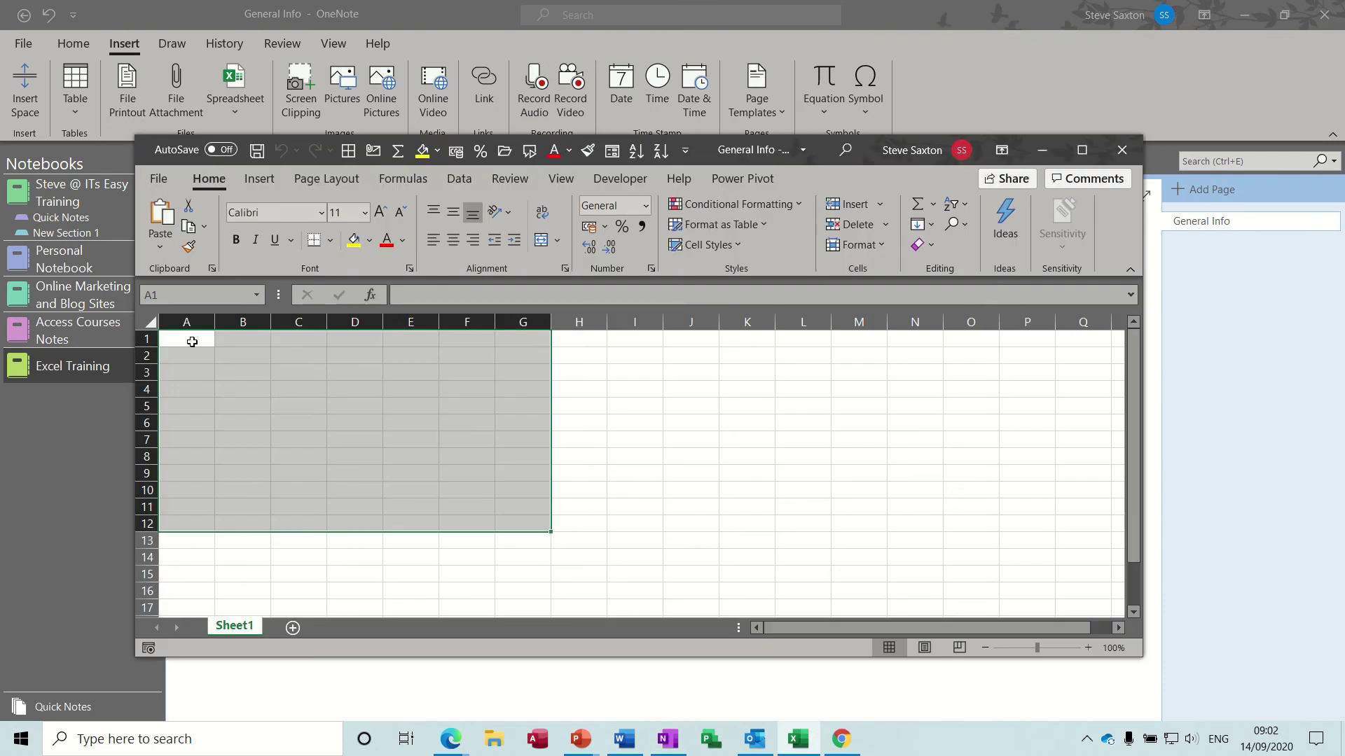
left_click(194, 340)
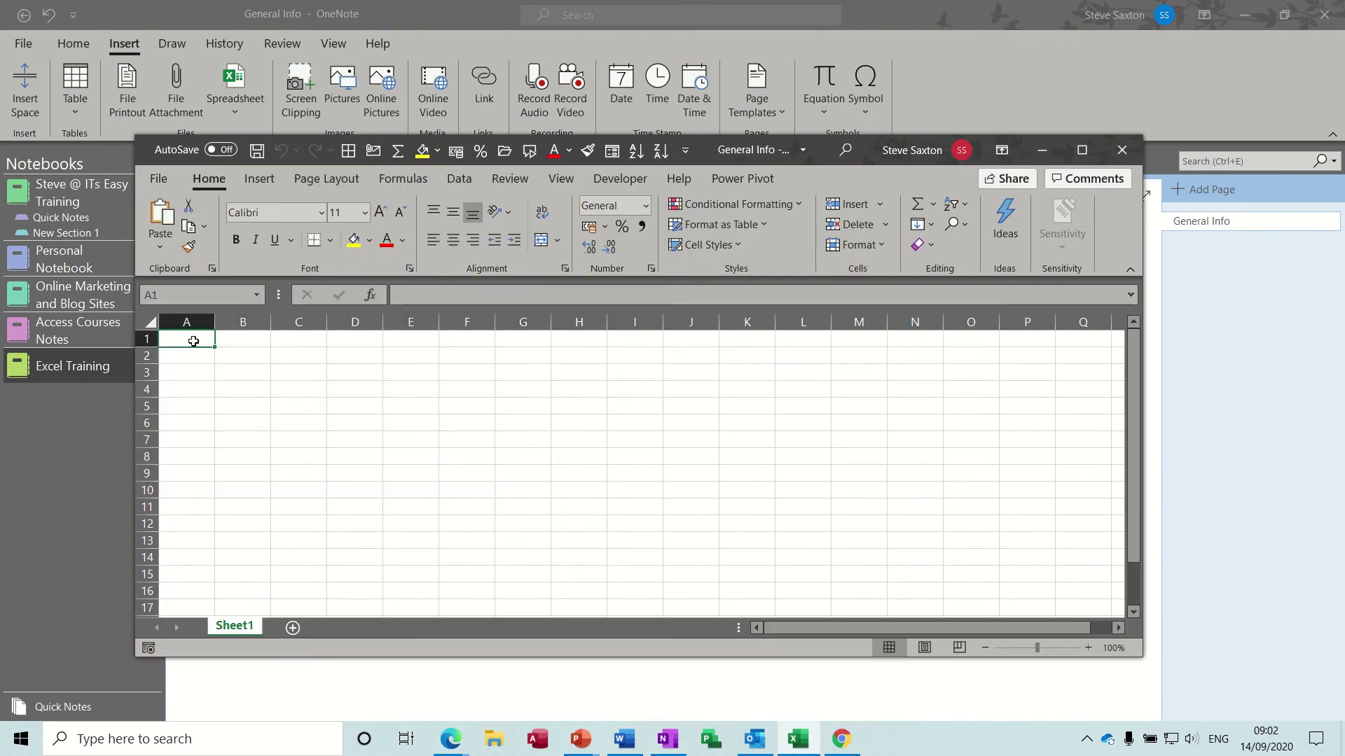
Enter the heading Timings in A1 and the labels Start, Tea, Lunch, Tea and Finish in cells A2 to A6
type("Timin")
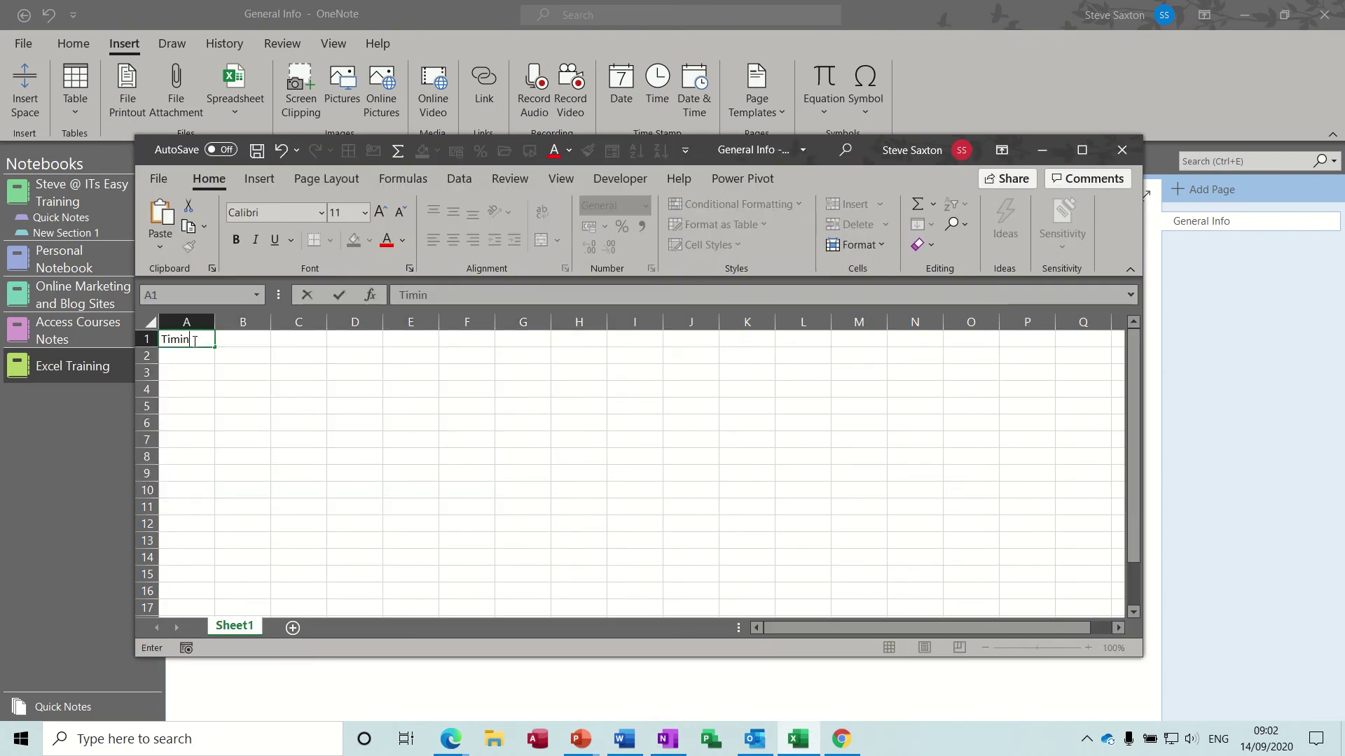
type("gs")
left_click(190, 358)
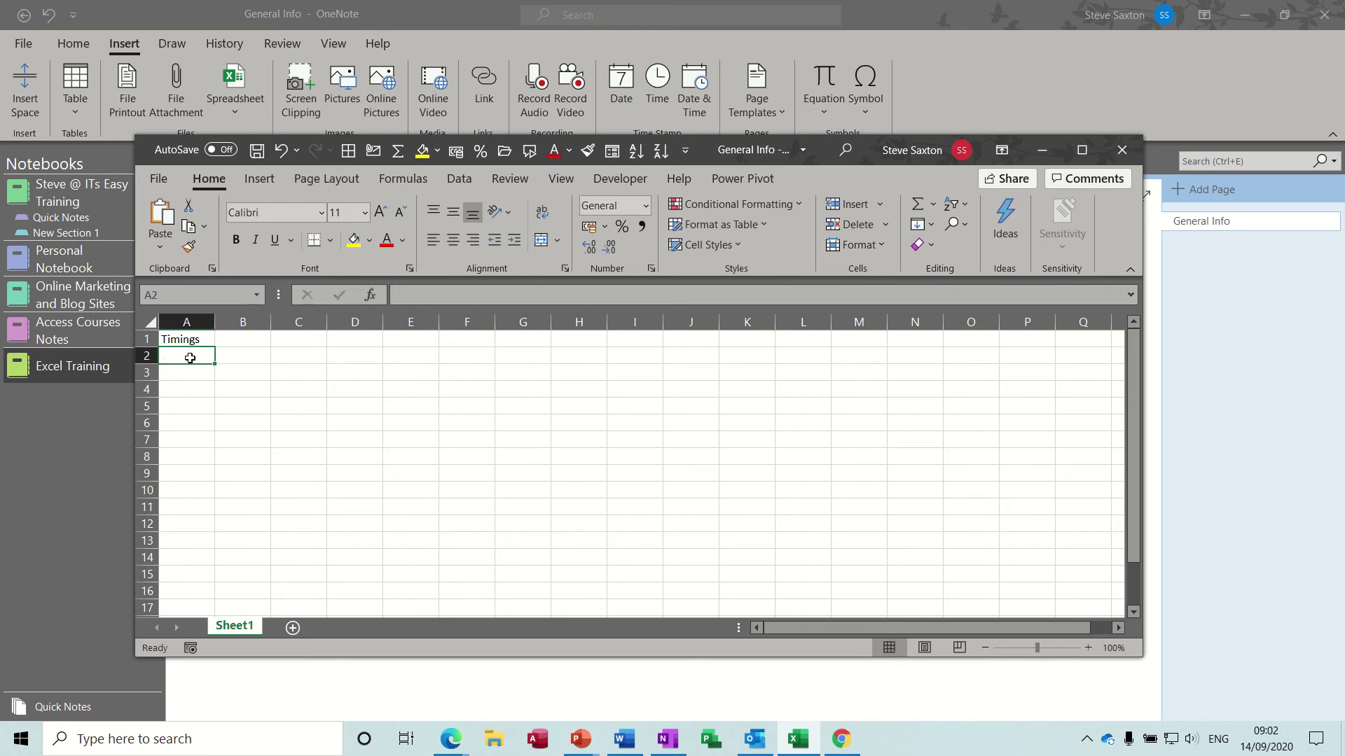
type("Start")
left_click(183, 372)
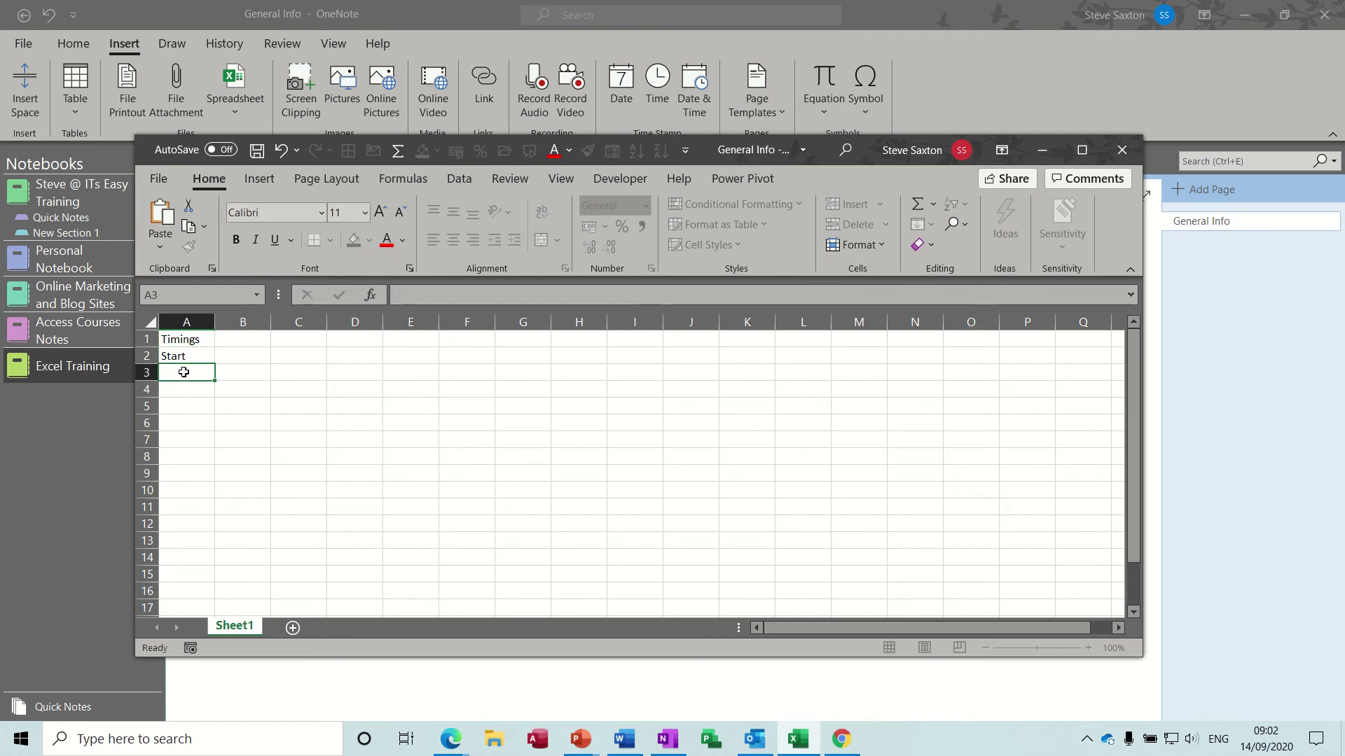
type("Tea")
key("Return")
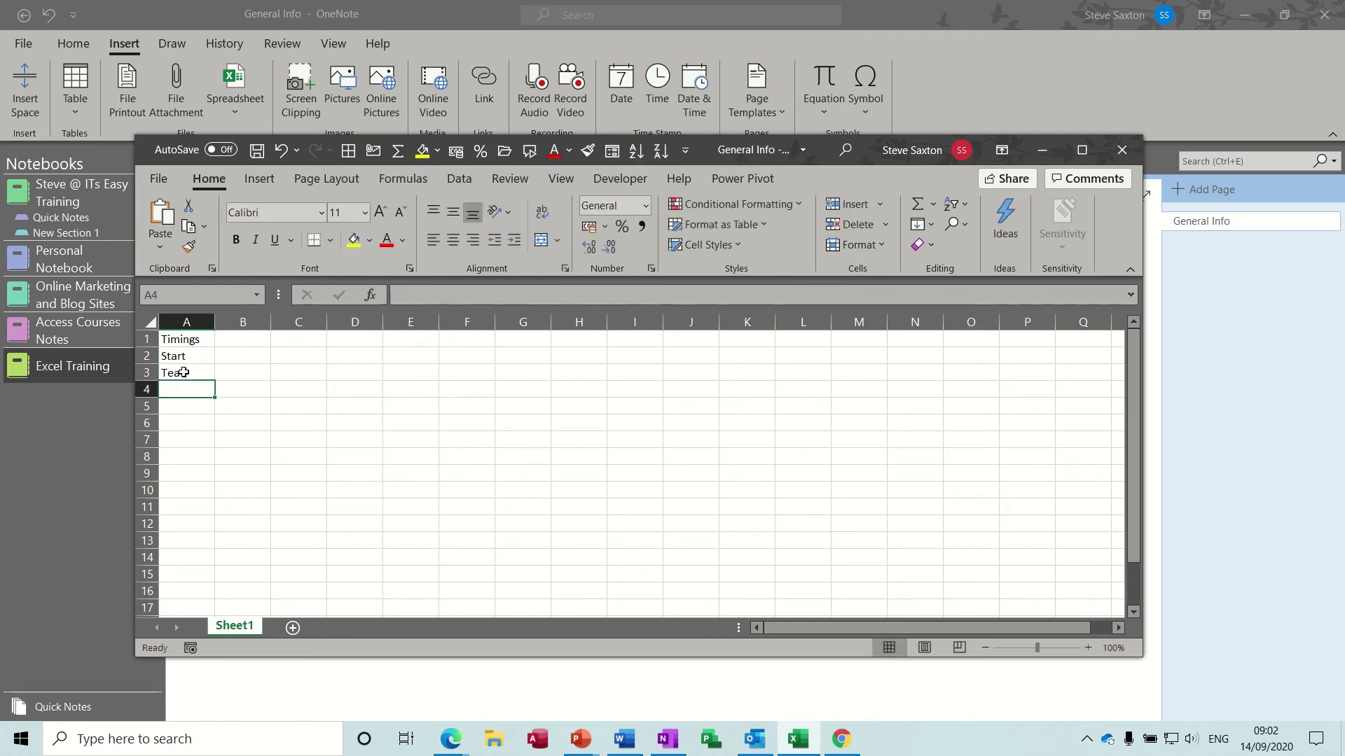
type("Lunch")
key("Return")
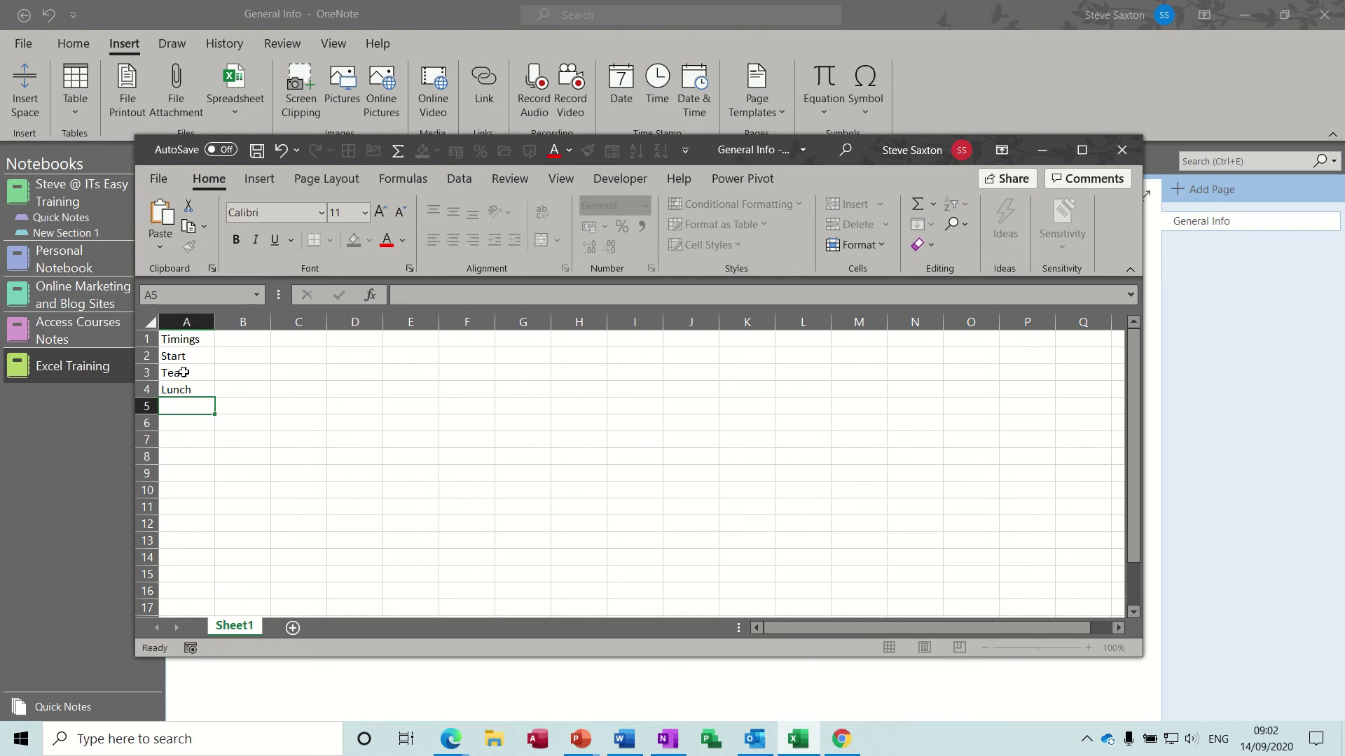
type("Tea")
key("Return")
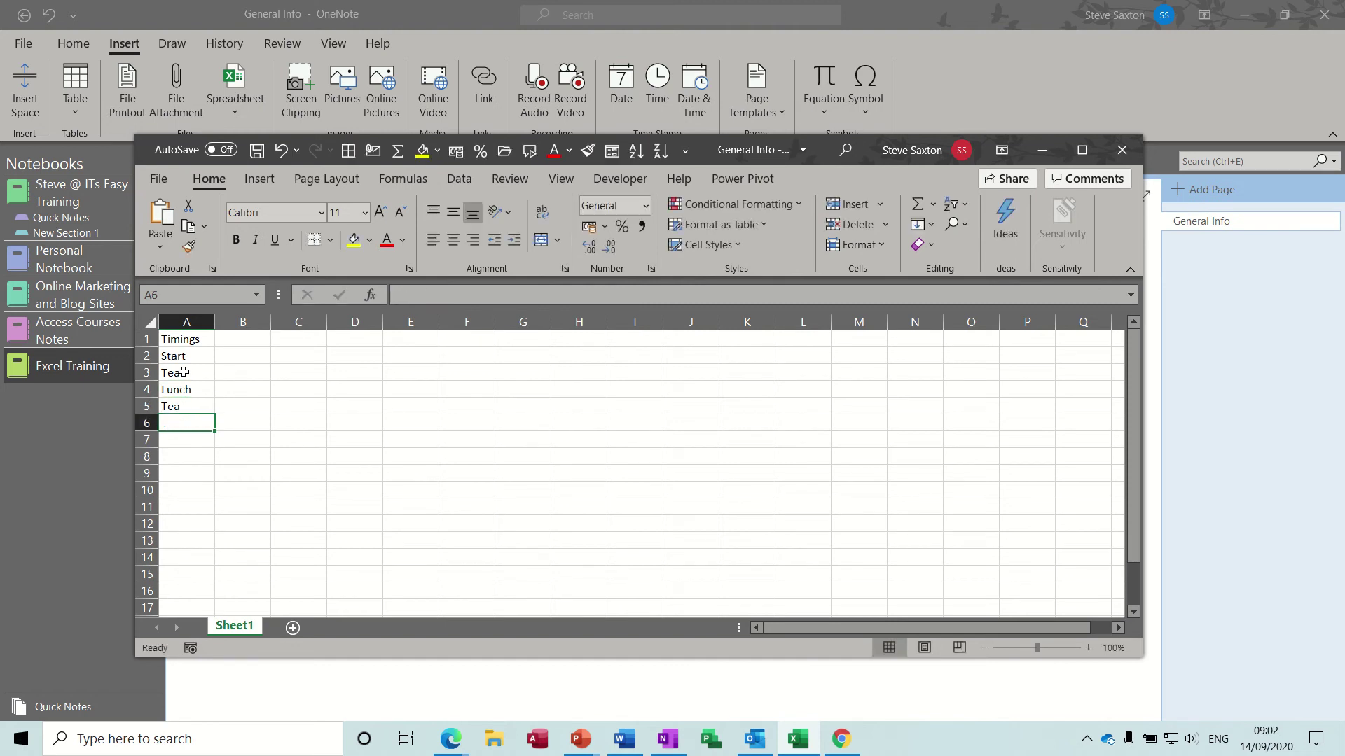
type("Fini")
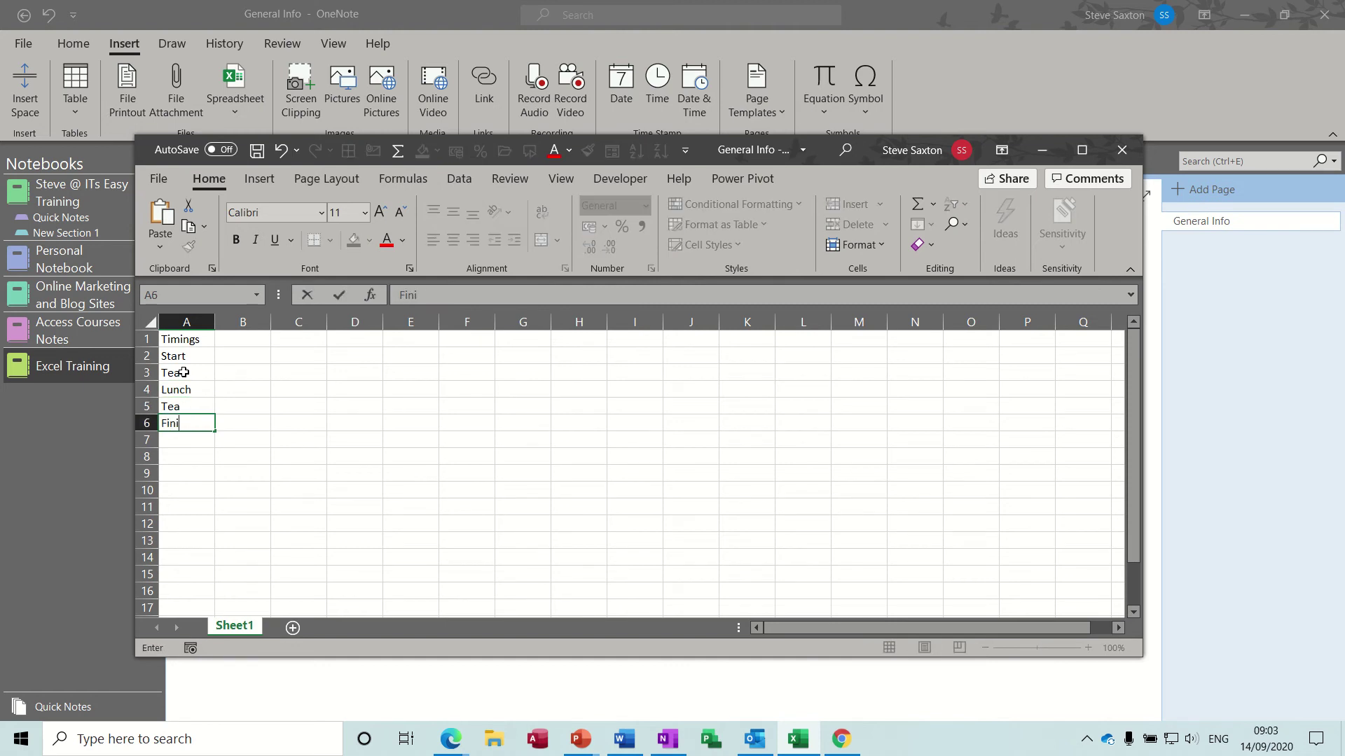
type("sh")
Enter the times 09:00, 10:45 and 12:30 in cells B2 to B4 for Start, Tea and Lunch
left_click(246, 358)
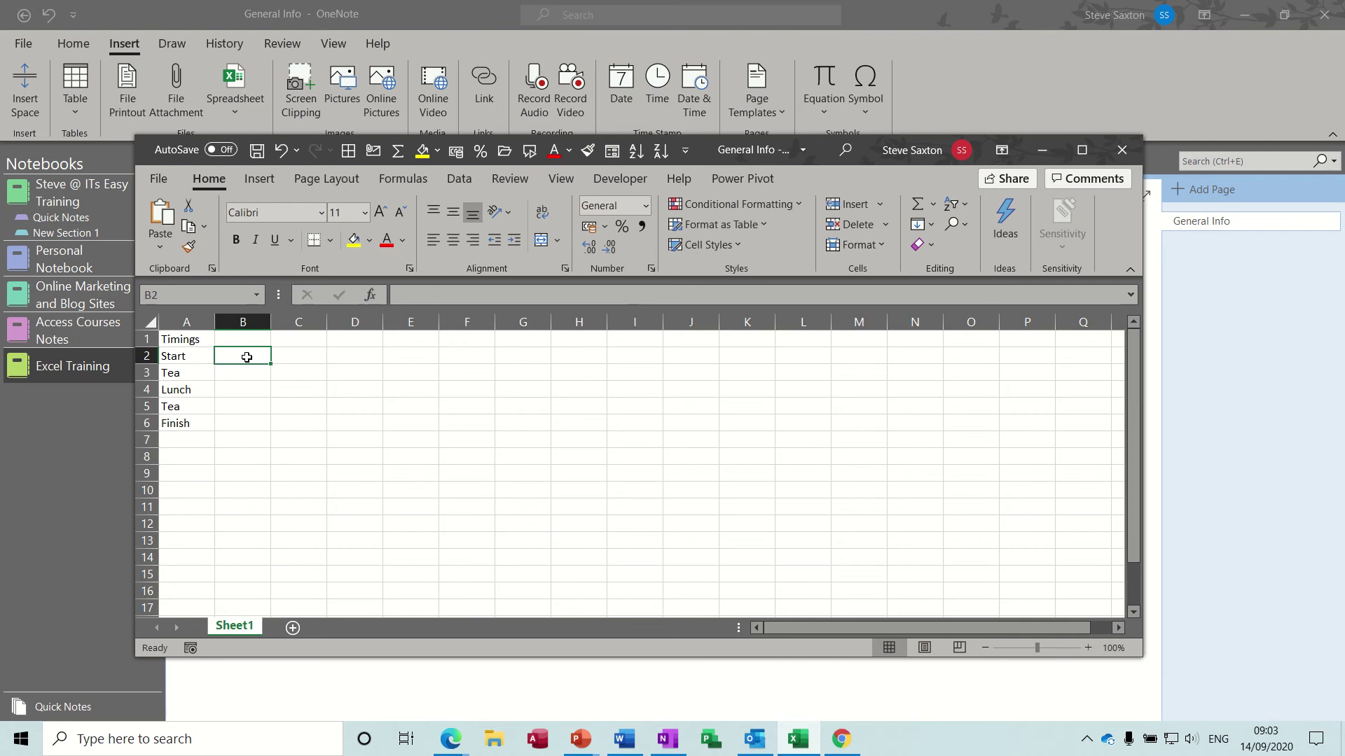
type("09:00")
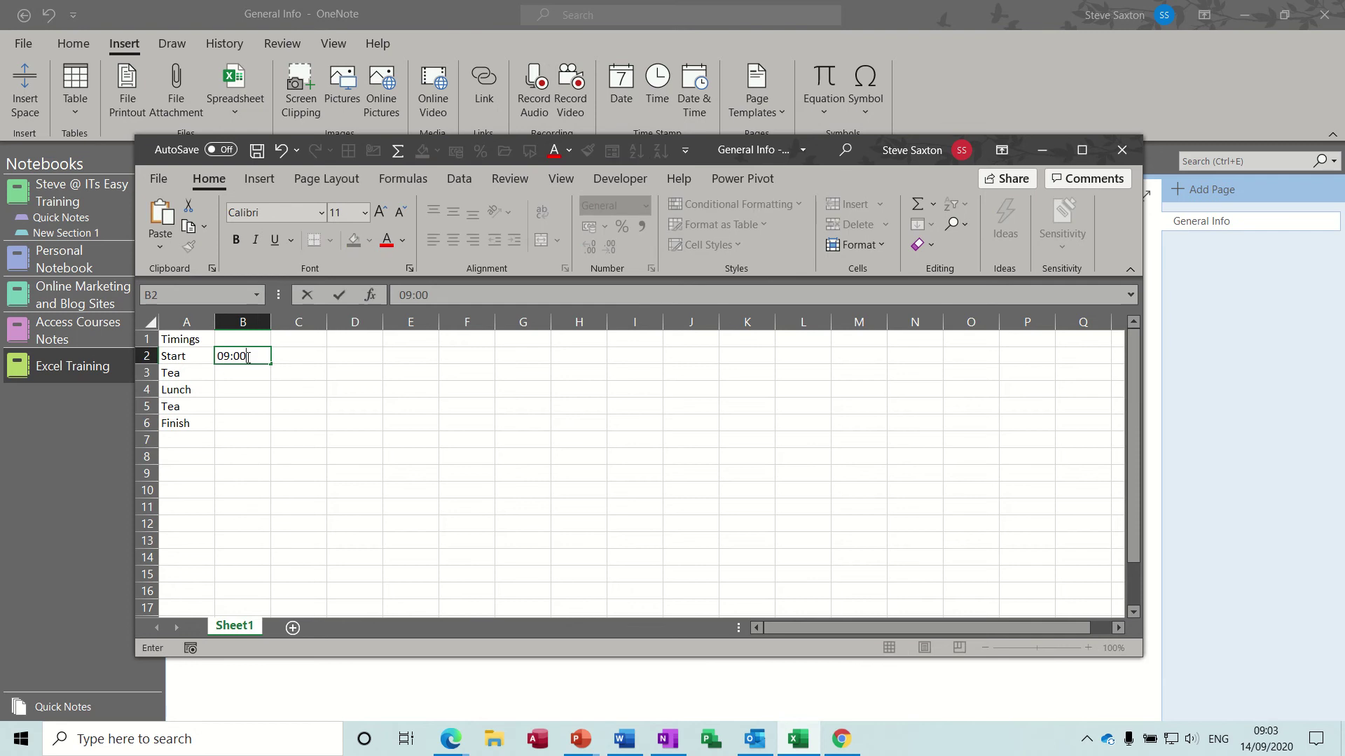
left_click(243, 372)
type("10")
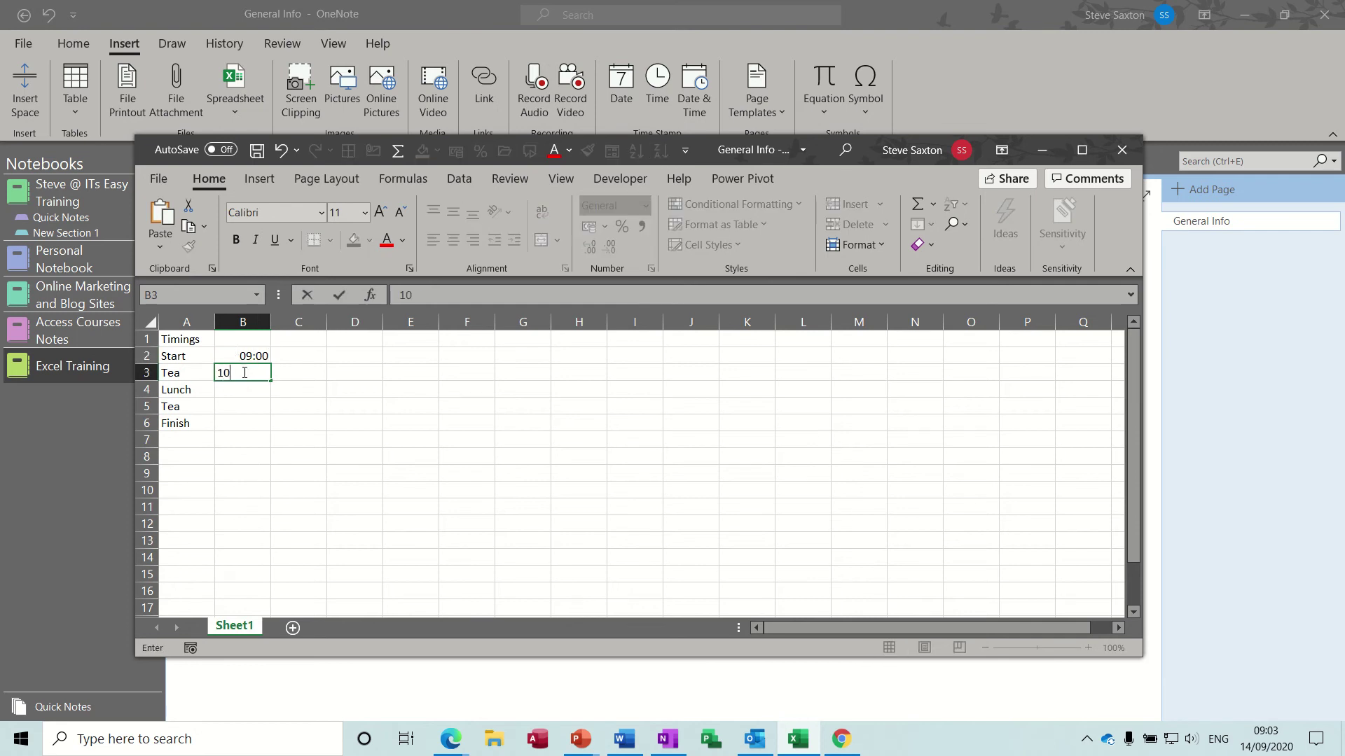
type(":45")
key("Return")
type("12")
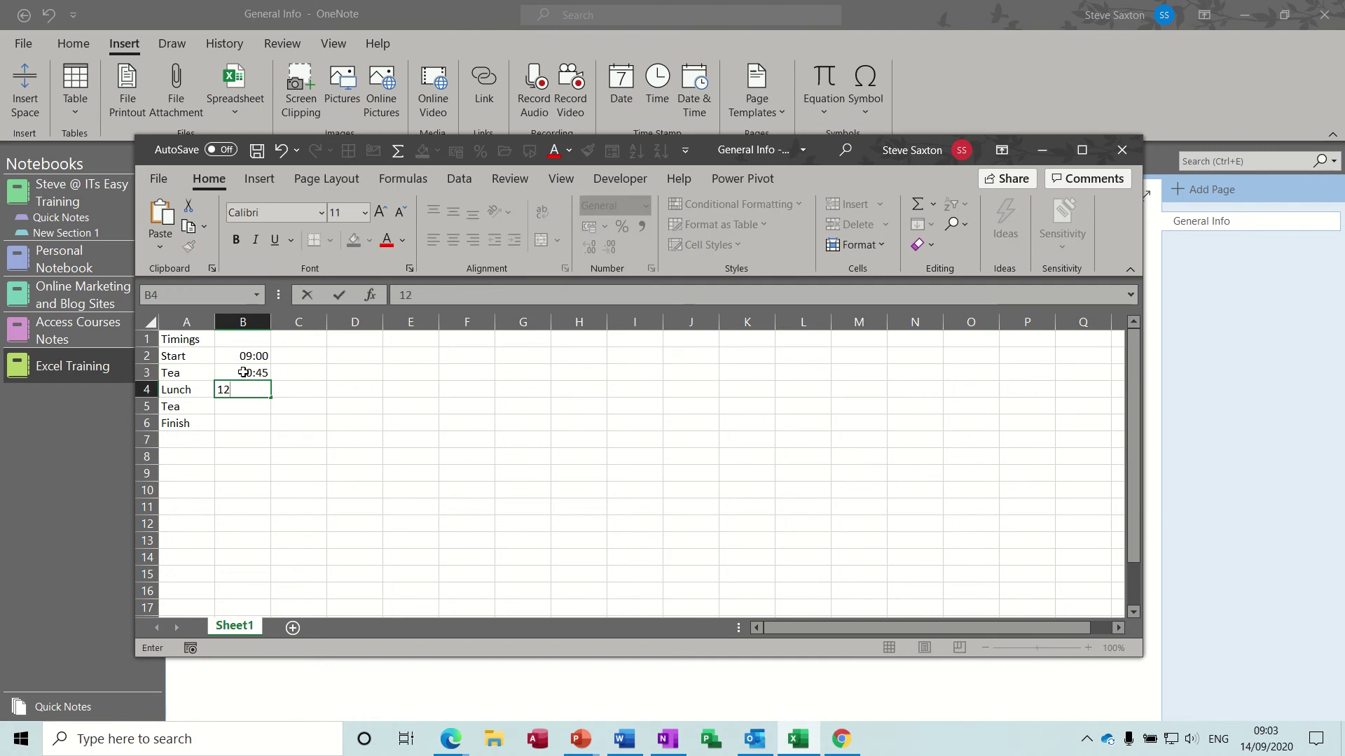
type(":30")
key("Return")
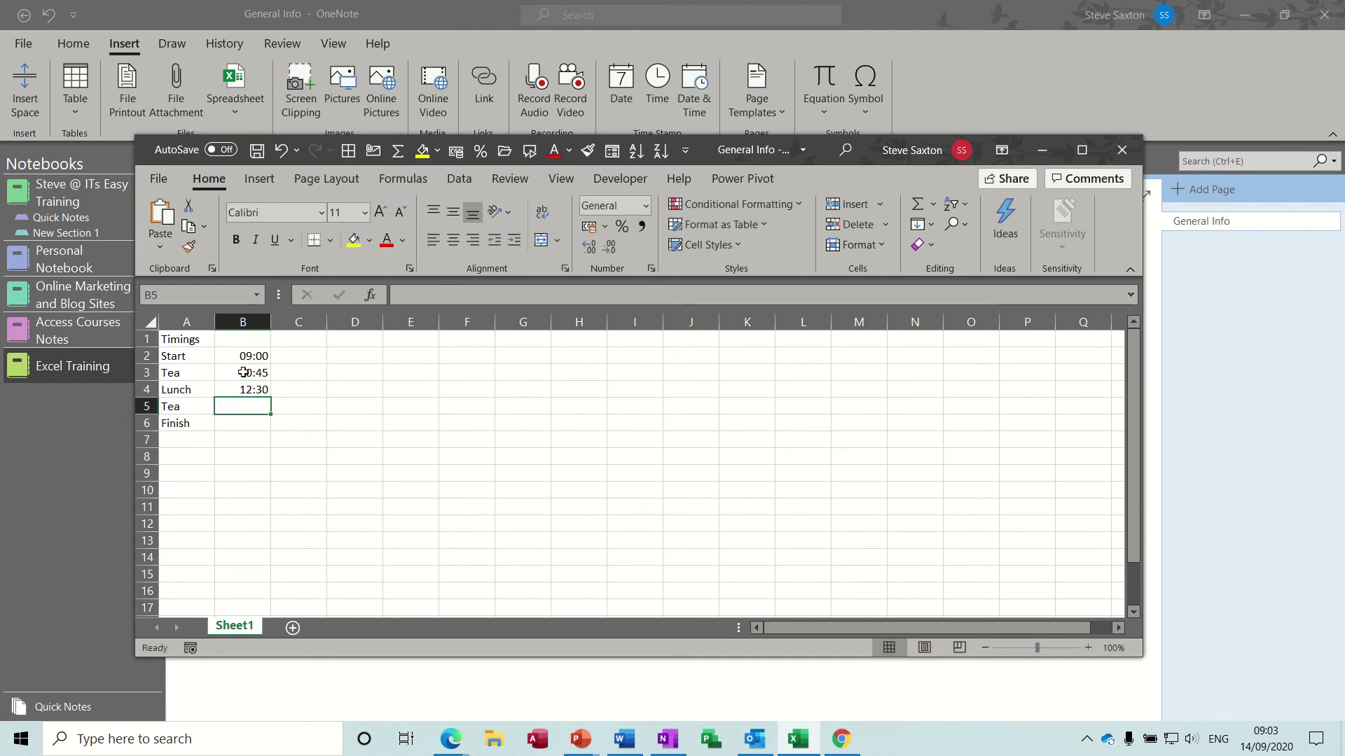
Enter 14:30 in B5 for the second Tea and 16:00 in B6 for Finish
type("1")
type("4")
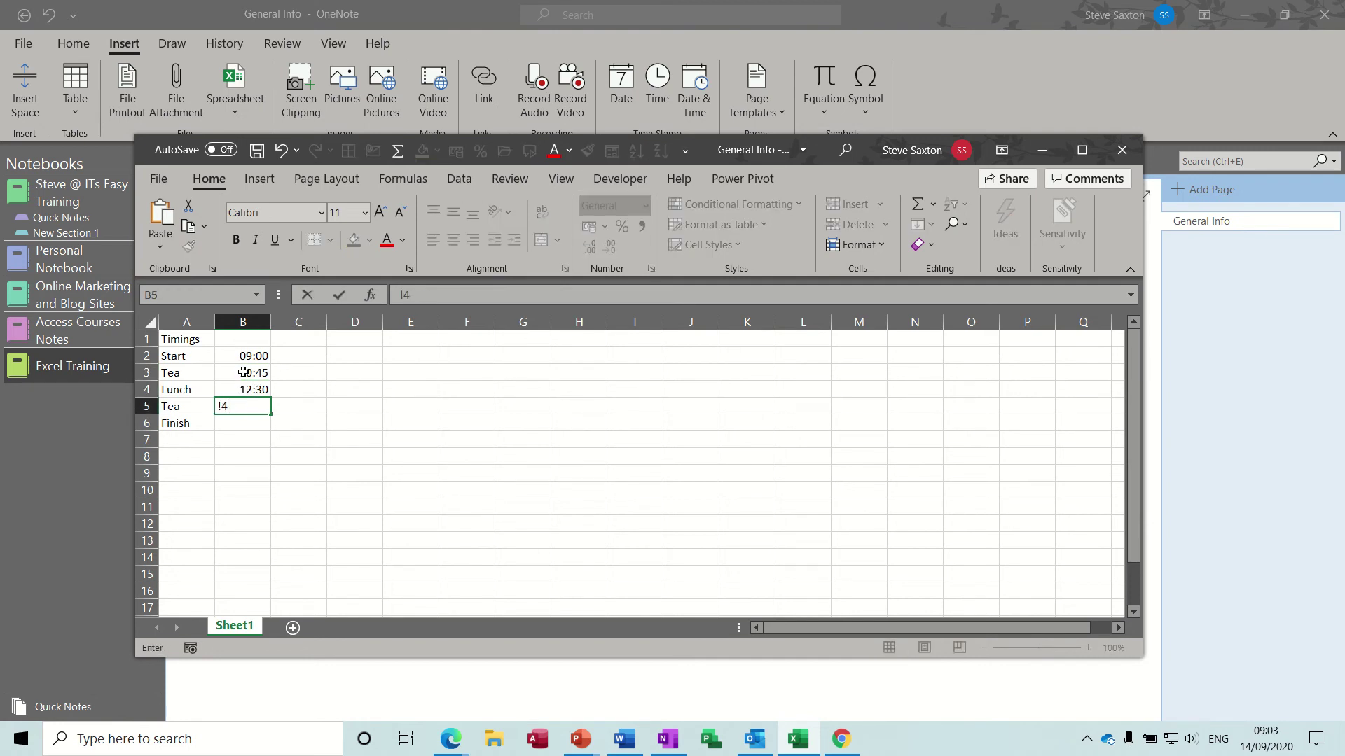
type(":30")
key("Return")
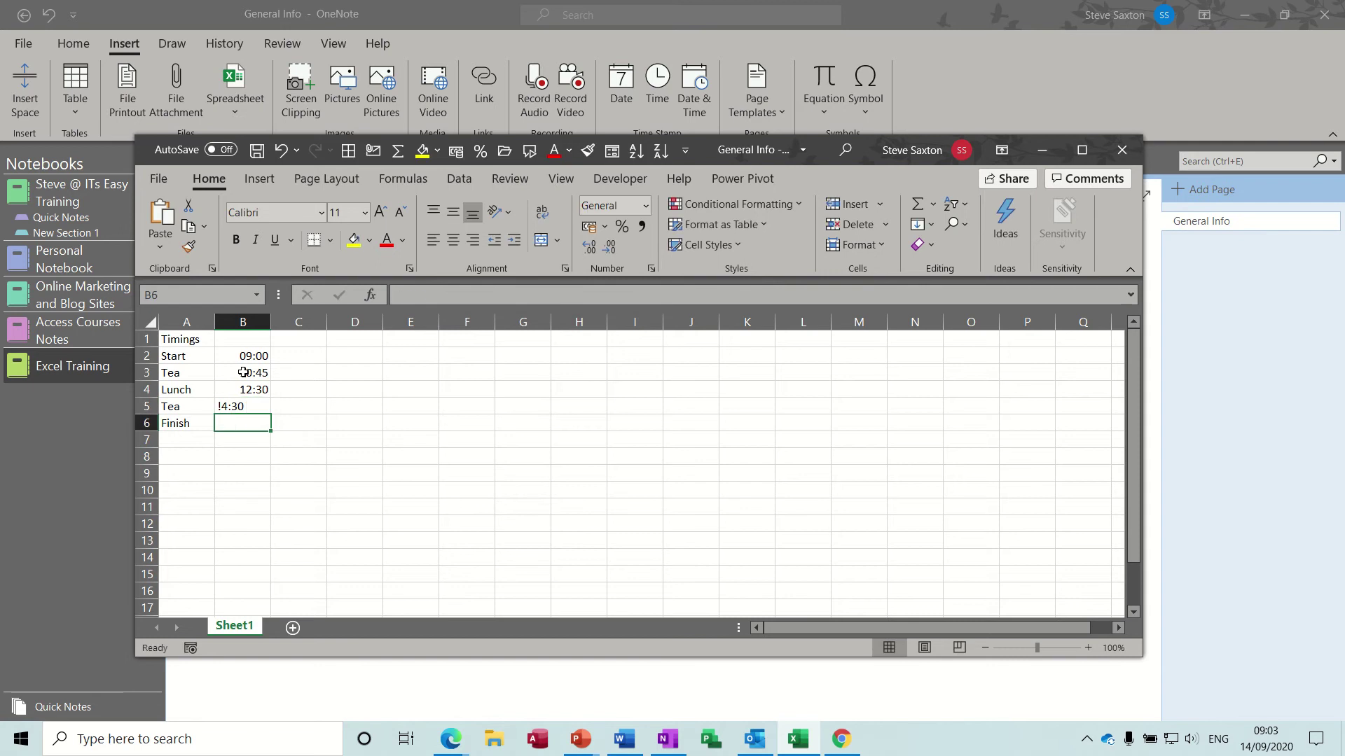
type("1")
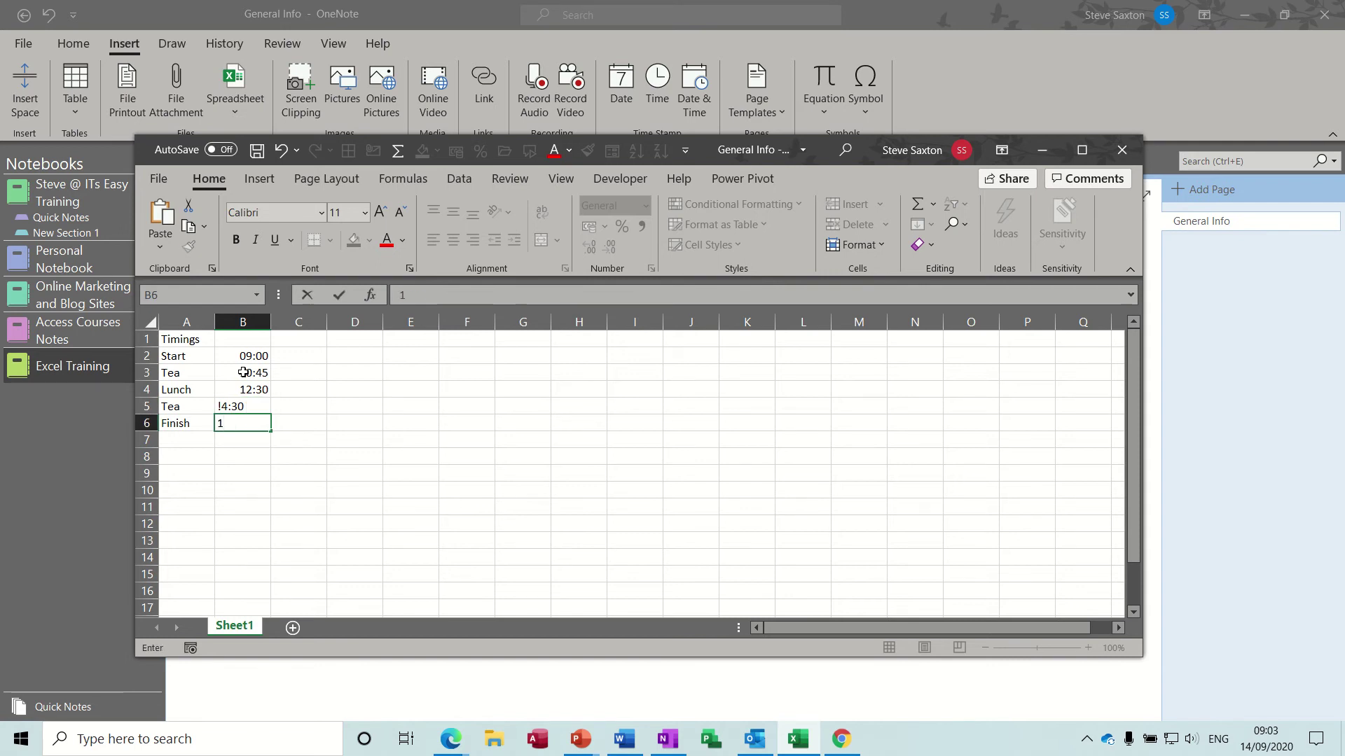
type("6:00")
left_click(236, 406)
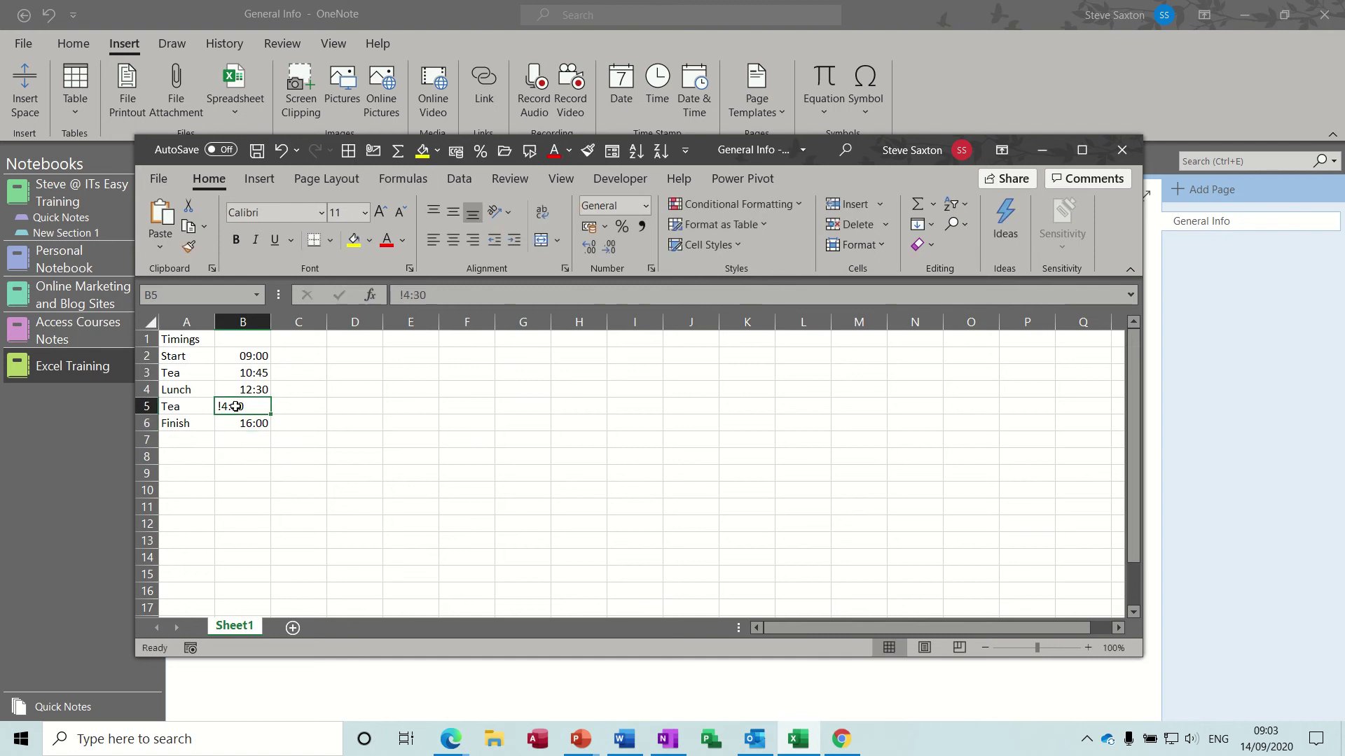
type("14:30")
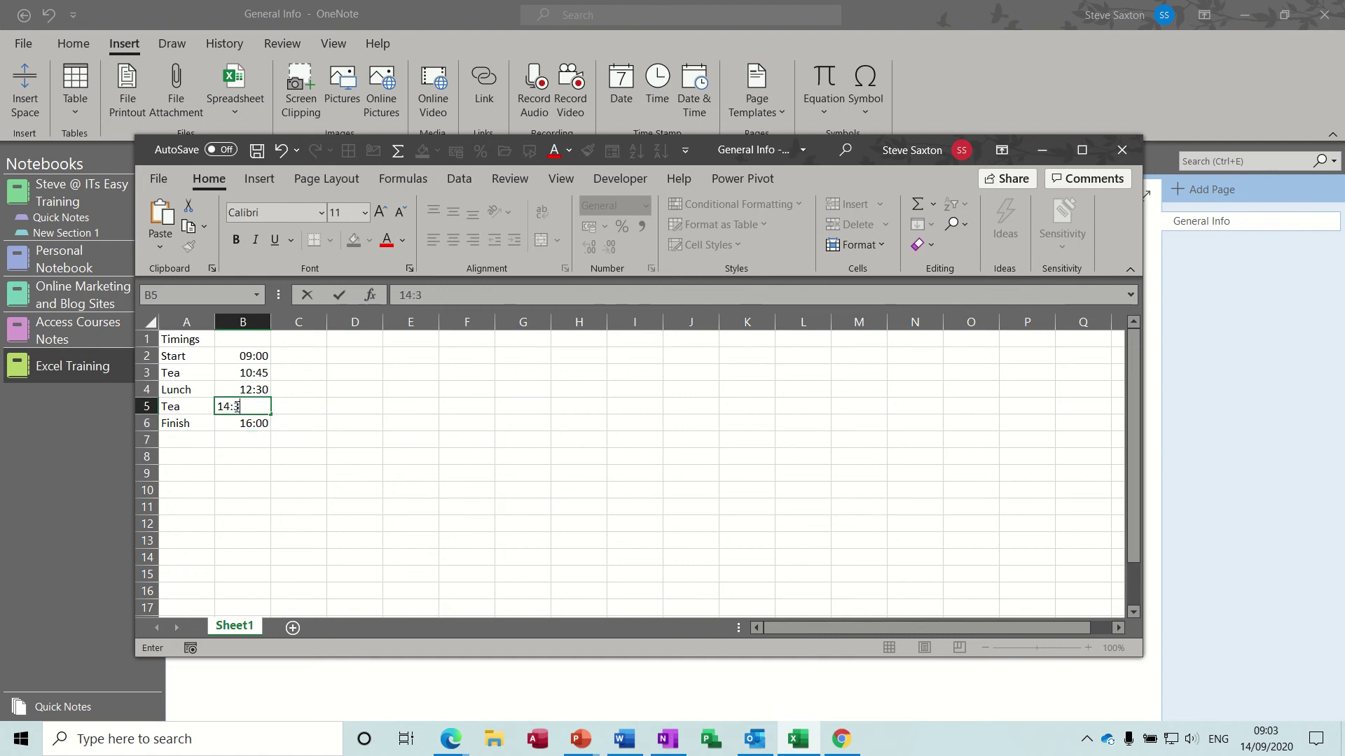
left_click(356, 456)
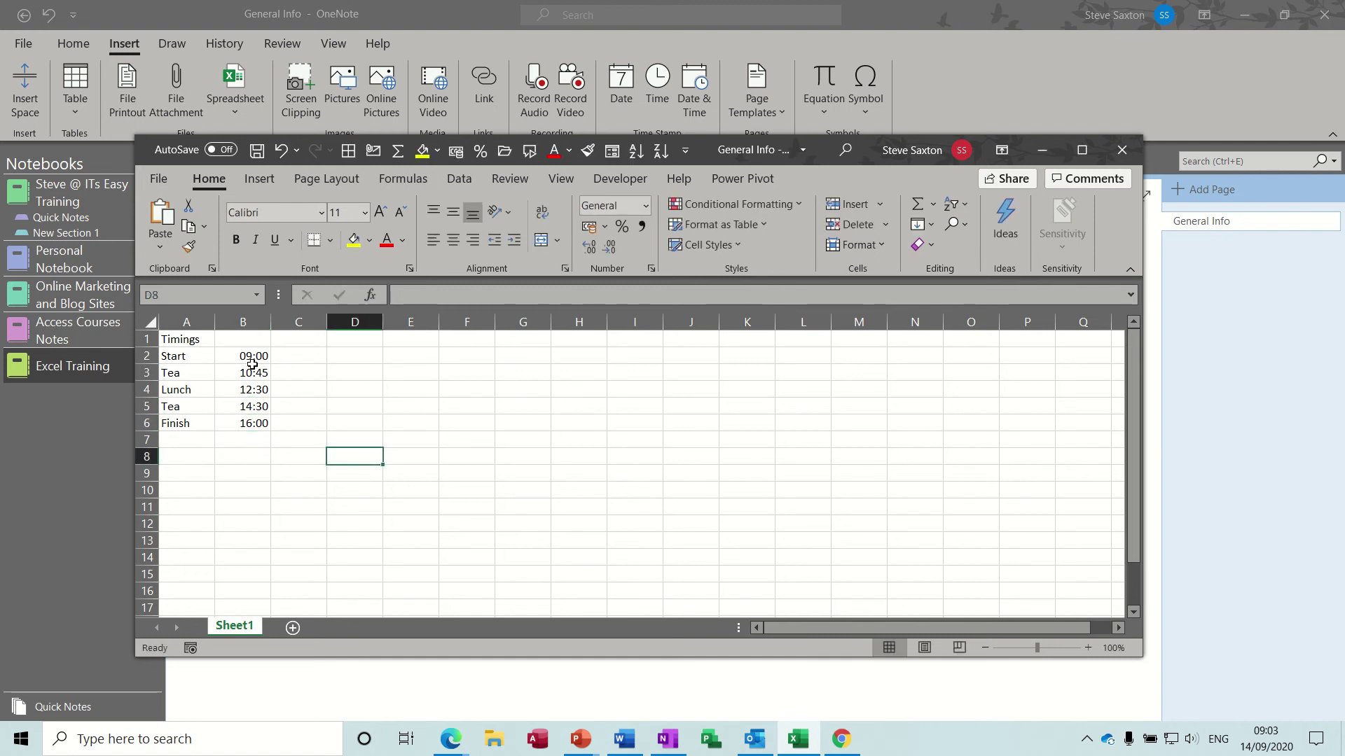
Save the embedded timings spreadsheet and close it to return to the General Info page
left_click(256, 149)
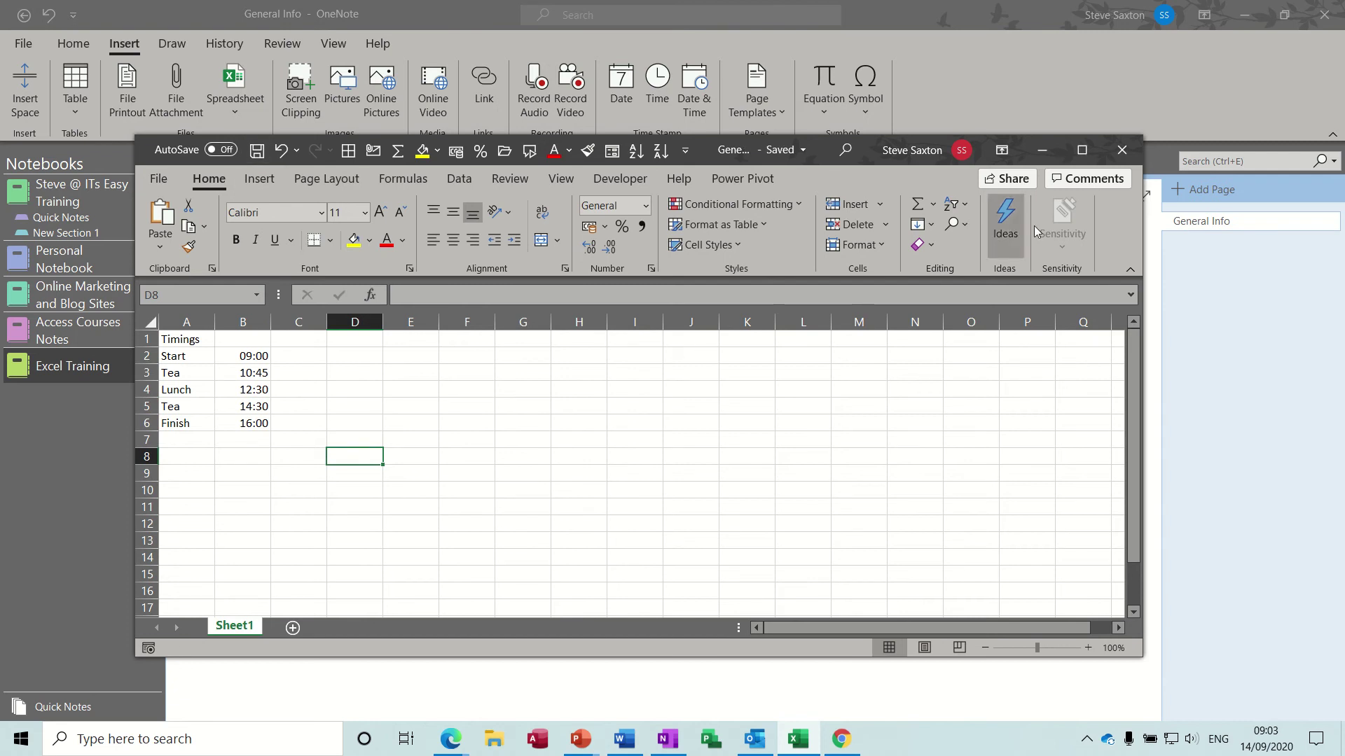
left_click(1123, 151)
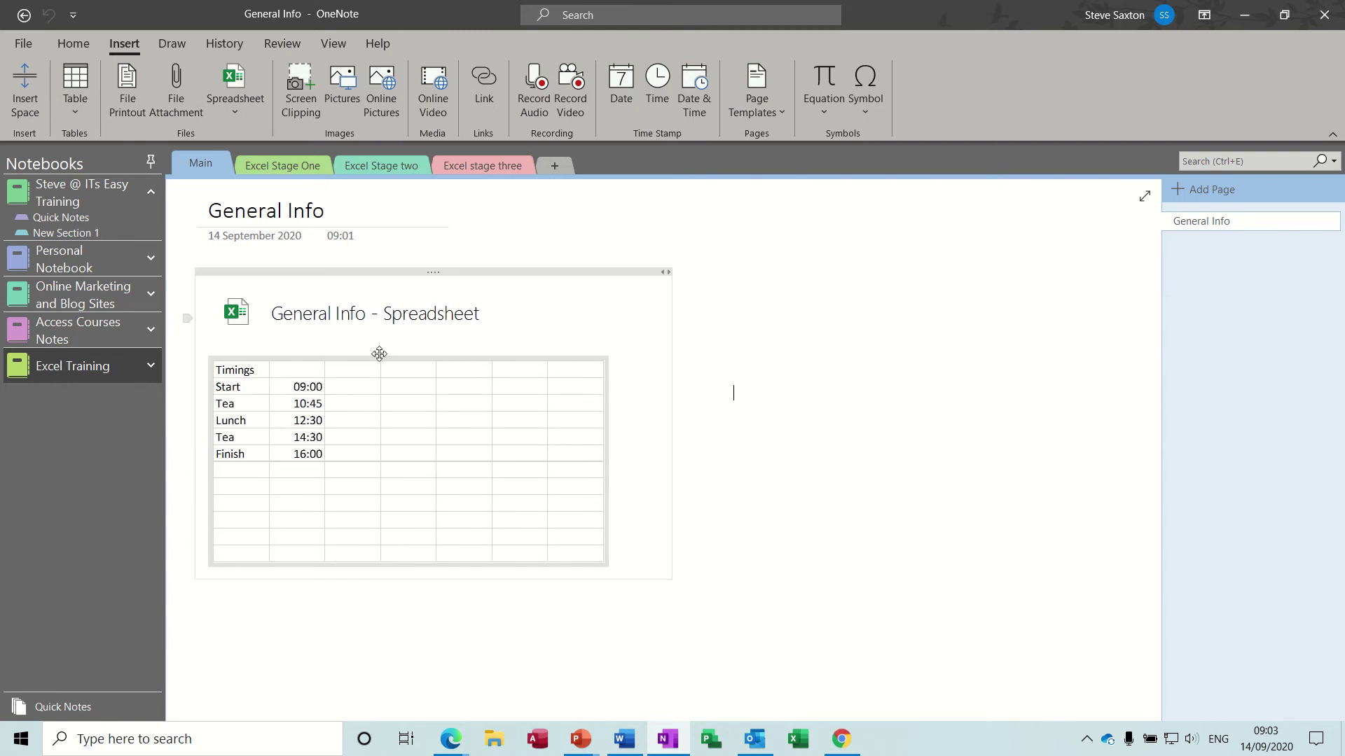
mouse_move(416, 414)
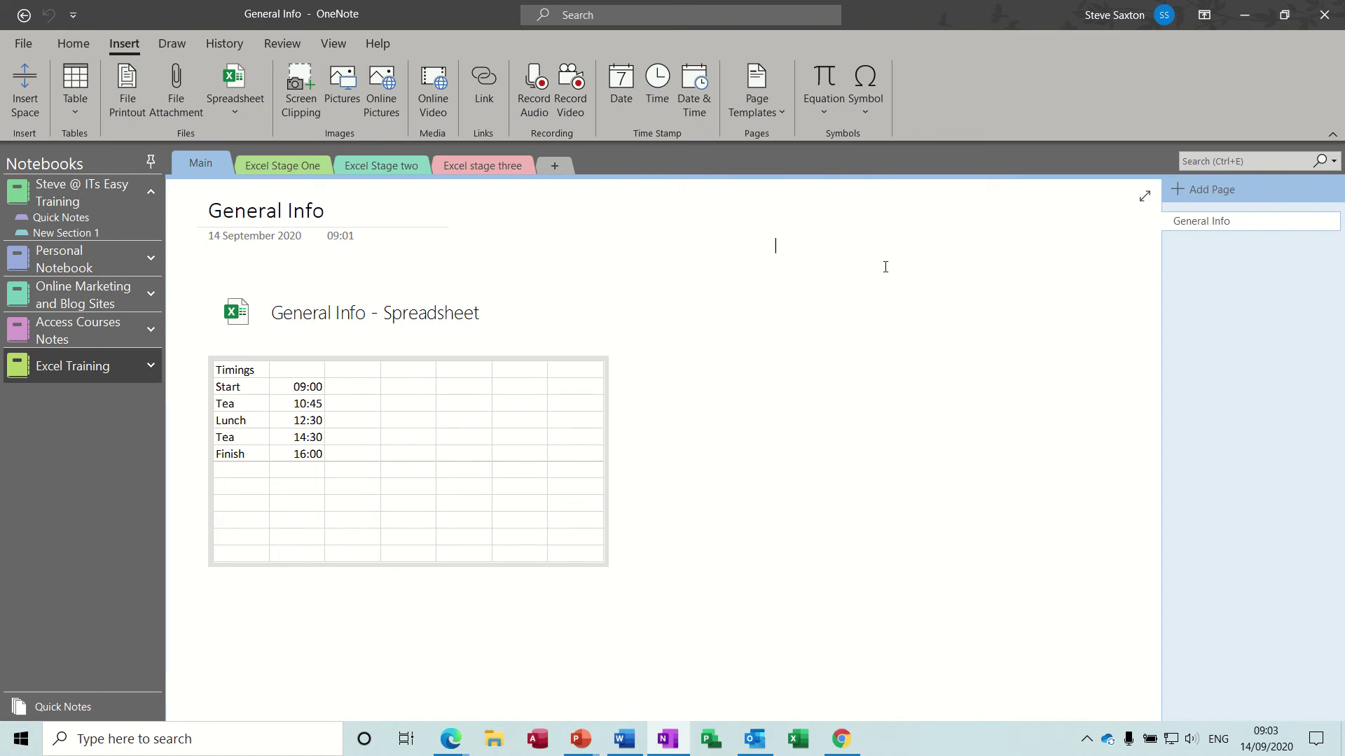
Title the untitled page in the Excel Stage One section Overview
left_click(295, 164)
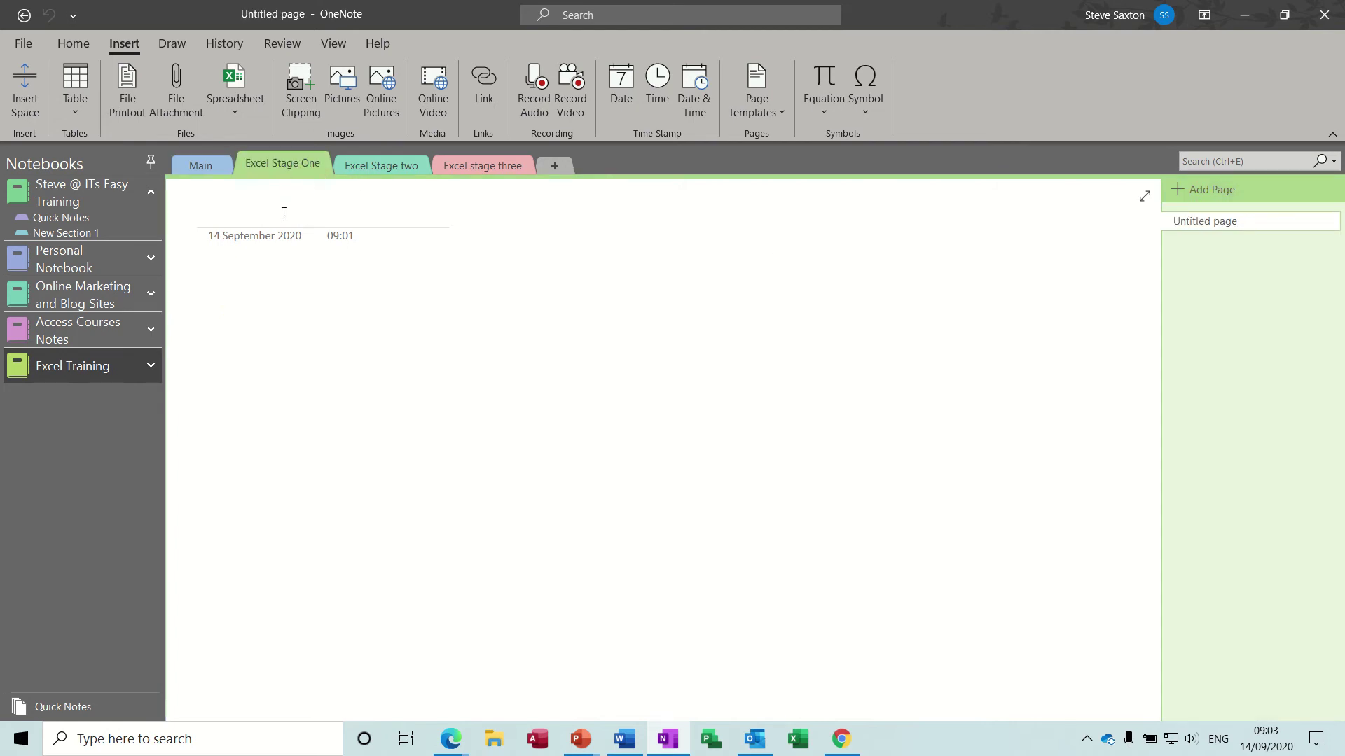
type("Overview")
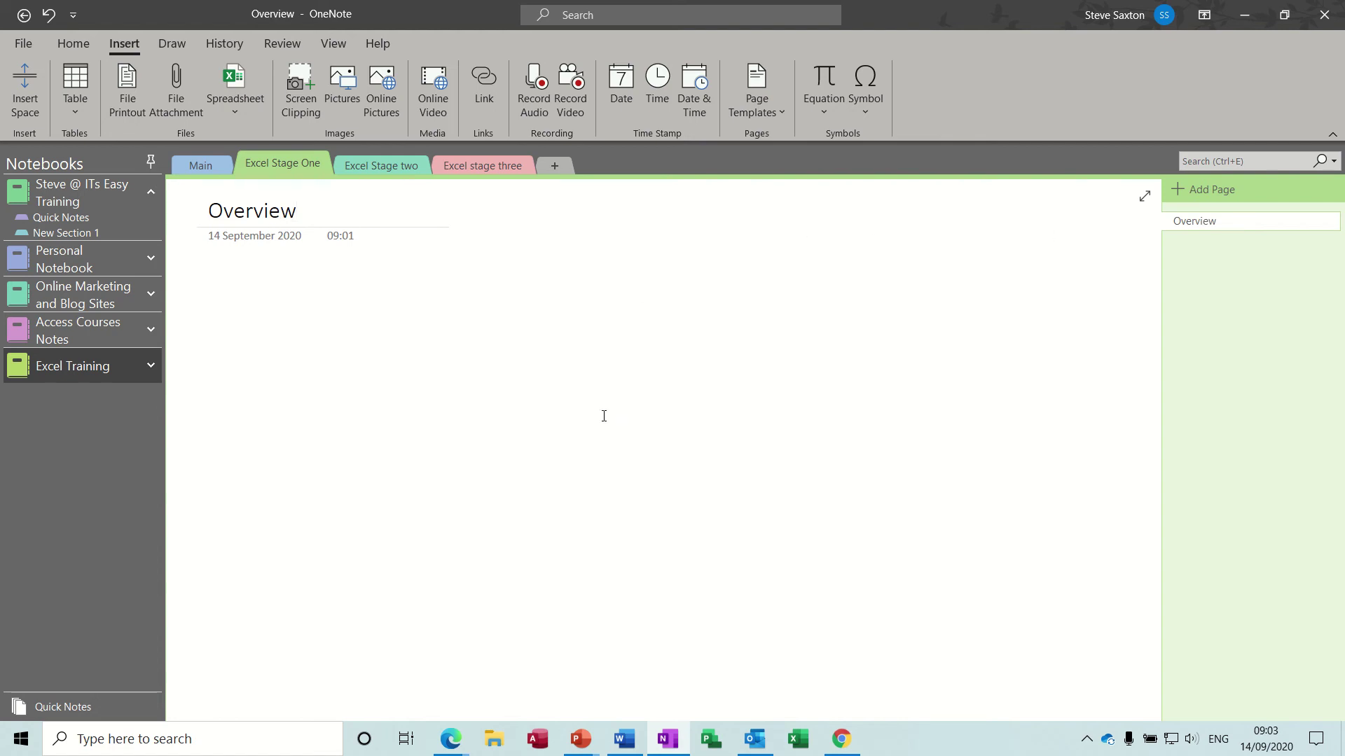
Switch to Word and print the open document to OneNote (Desktop), placing the printout in the Excel Stage One section
left_click(624, 739)
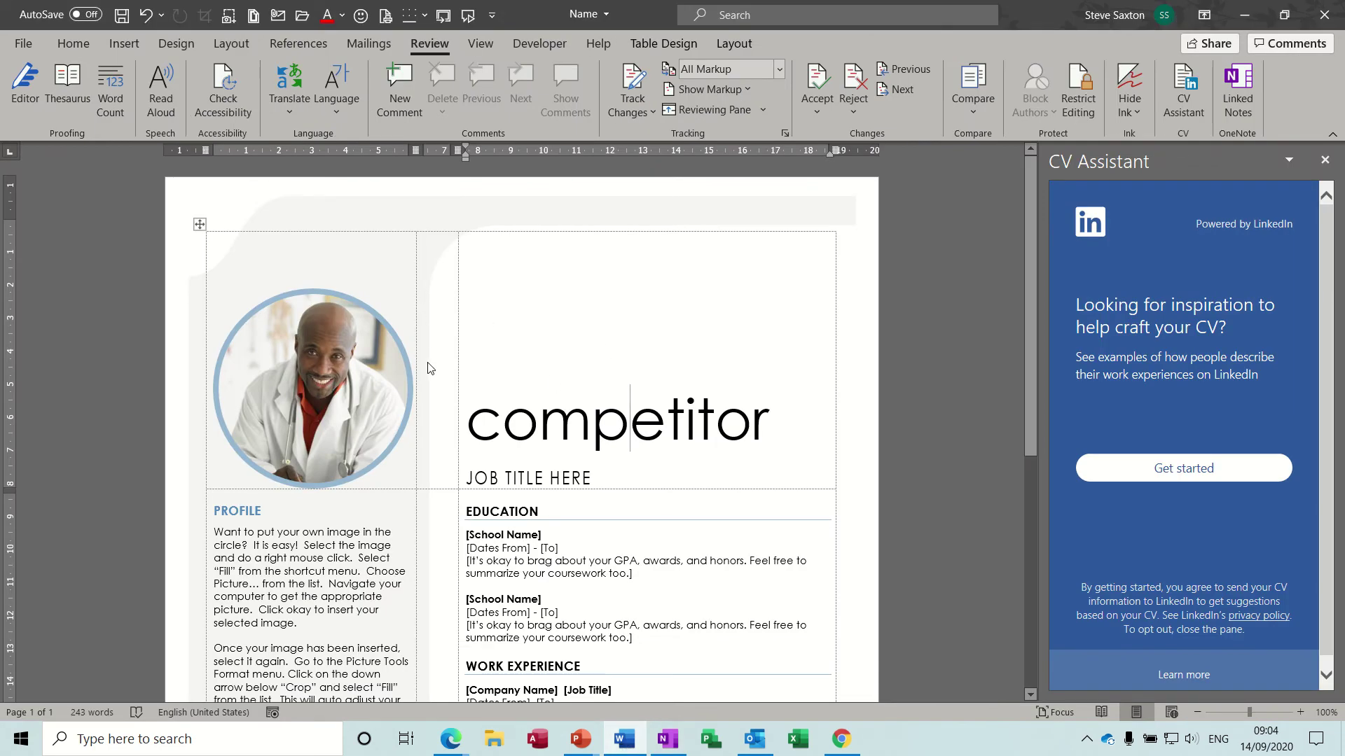
left_click(25, 45)
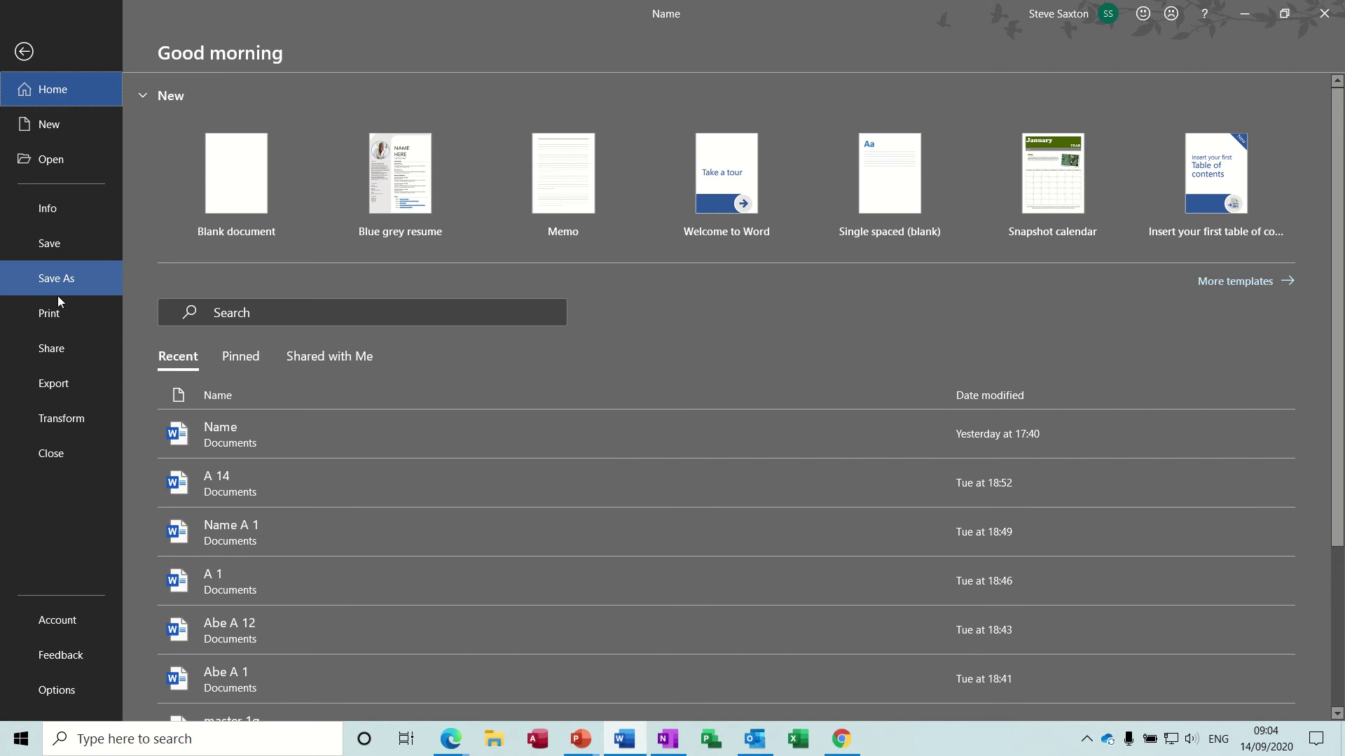
left_click(61, 317)
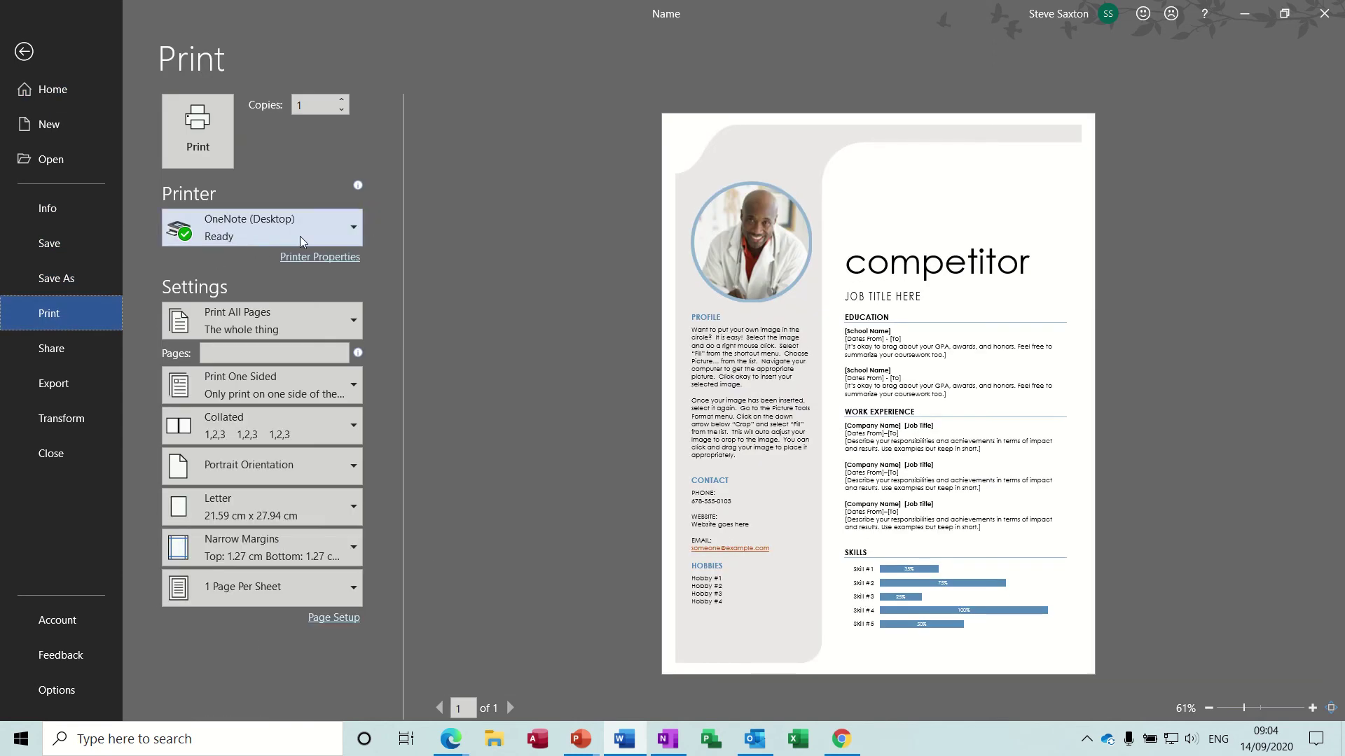
left_click(355, 224)
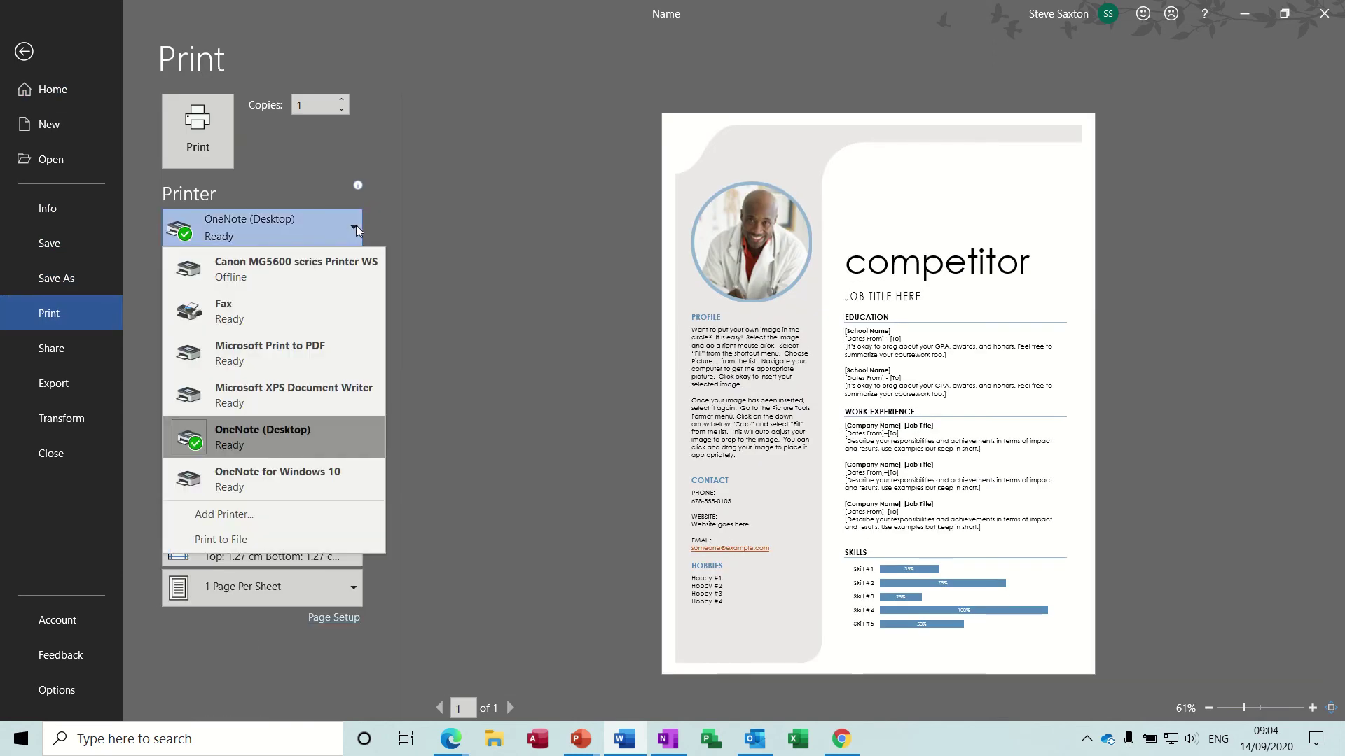
left_click(356, 225)
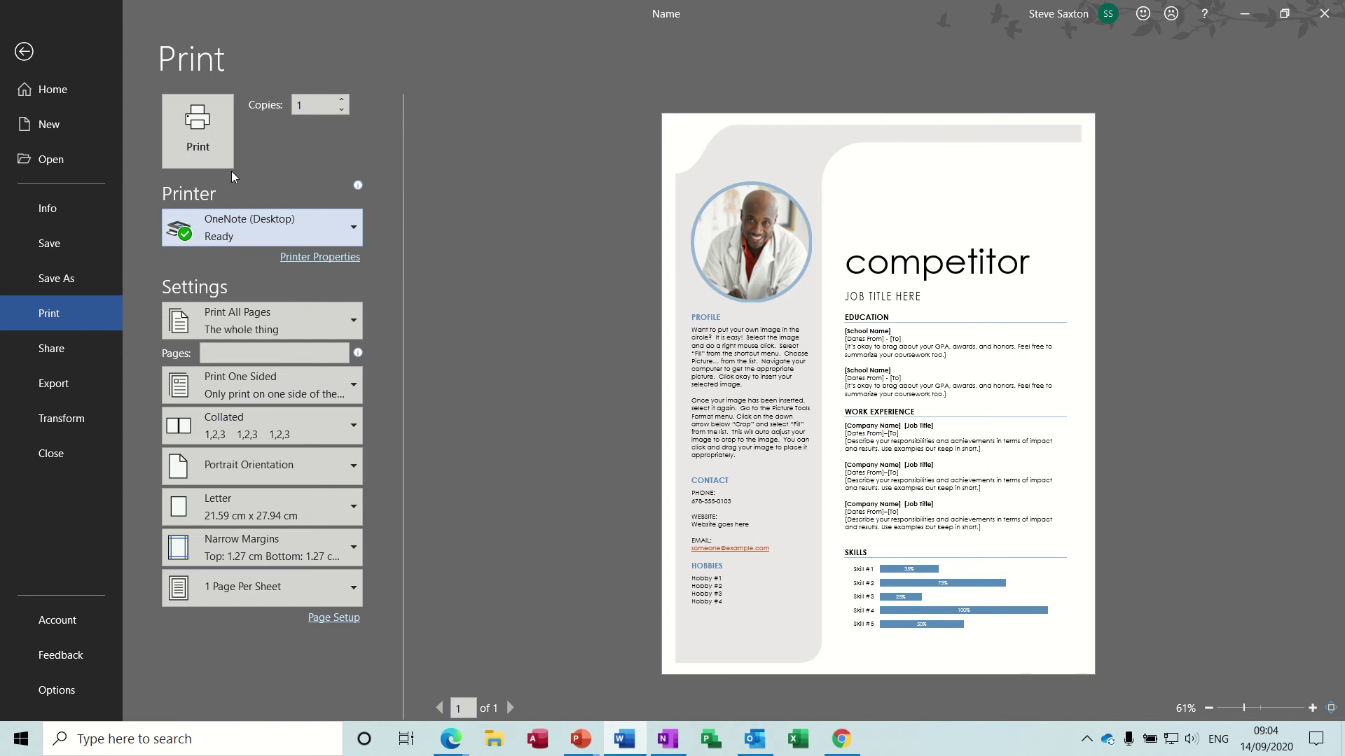
left_click(206, 130)
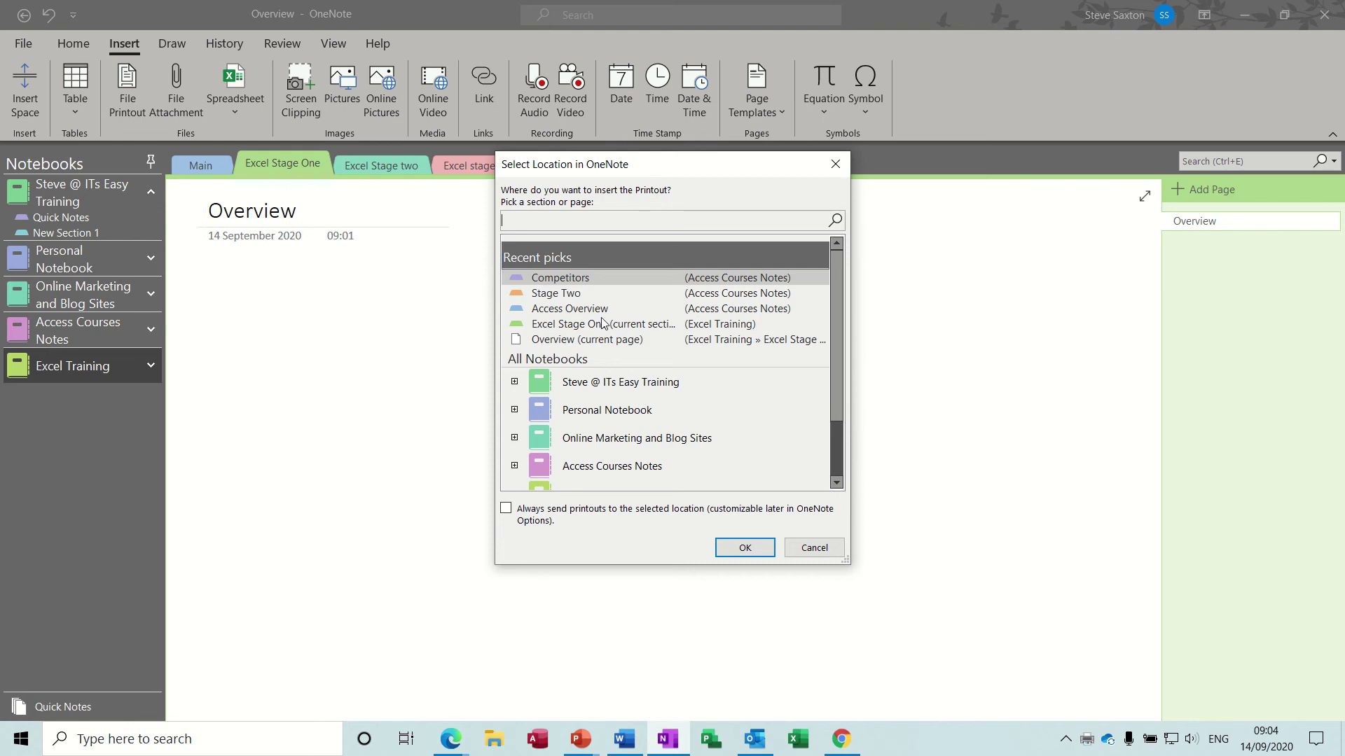
left_click(565, 327)
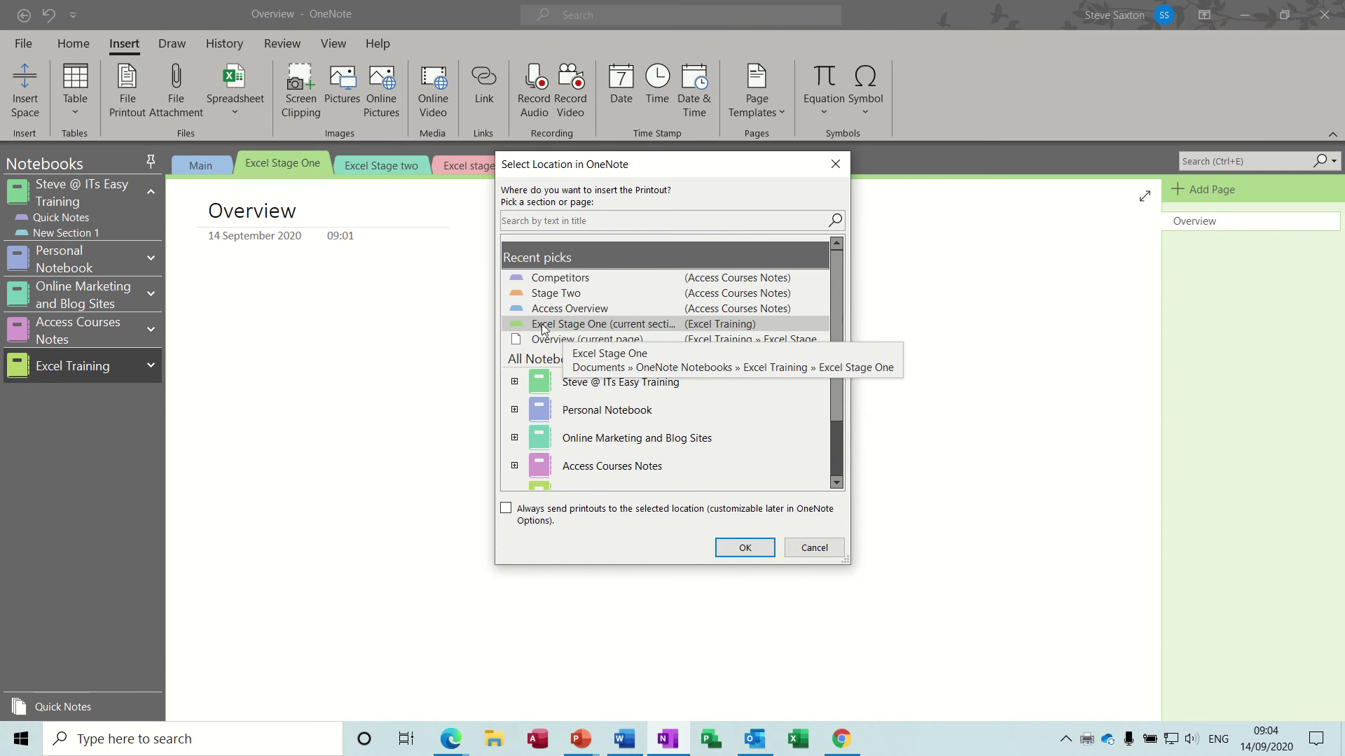
left_click(733, 552)
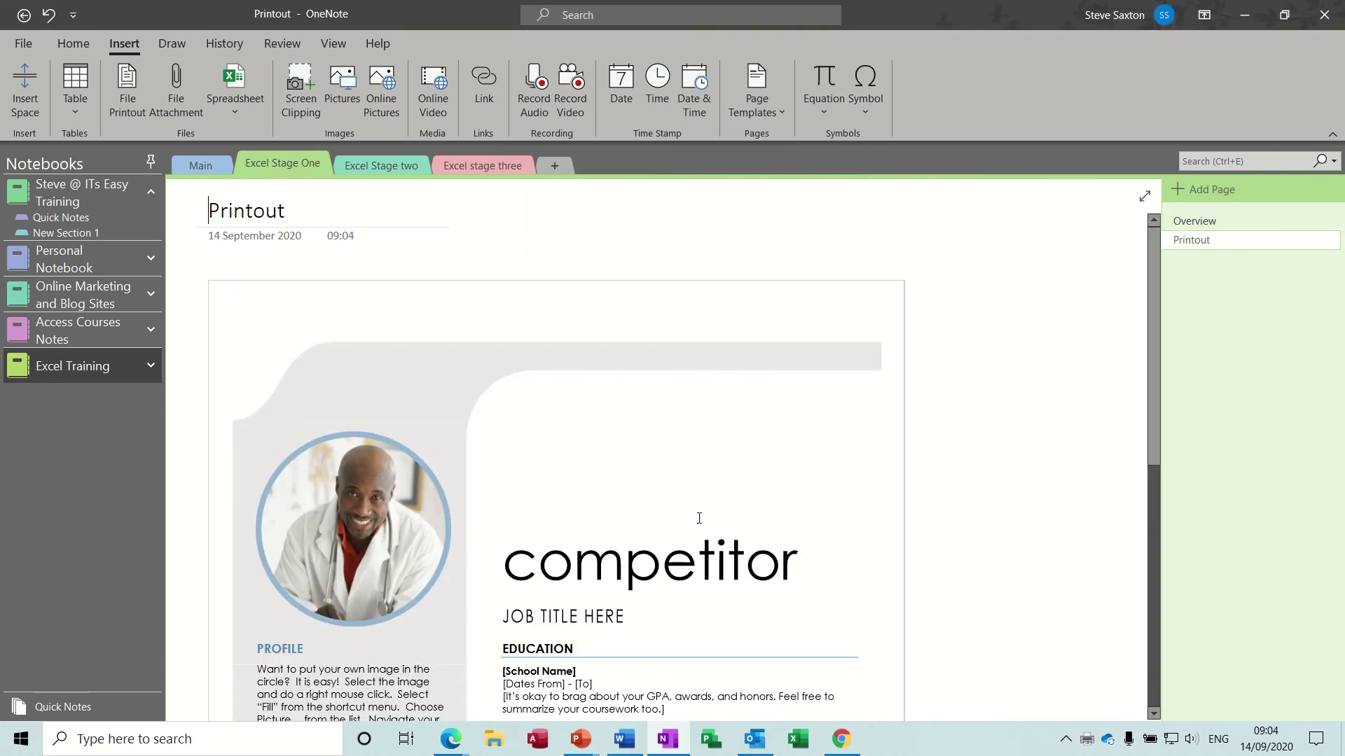
left_click(397, 166)
left_click(297, 170)
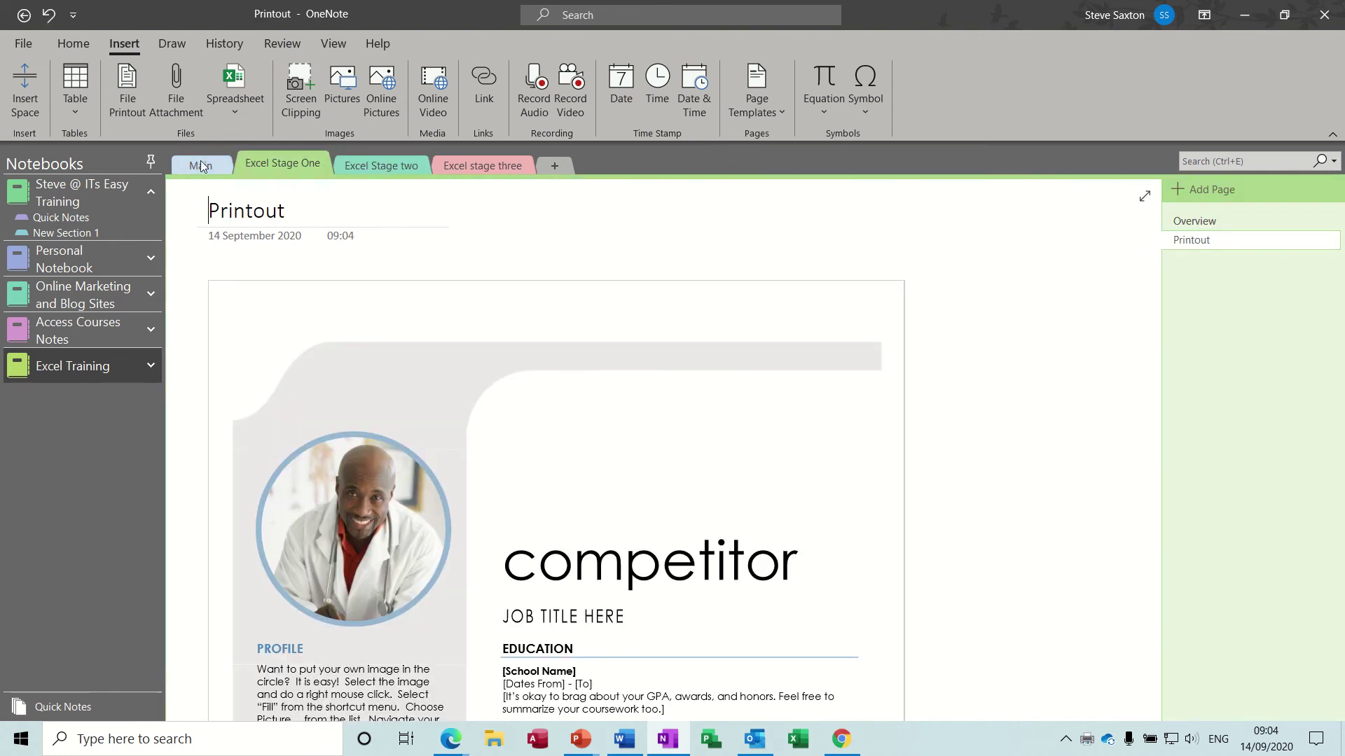
left_click(200, 162)
left_click(266, 166)
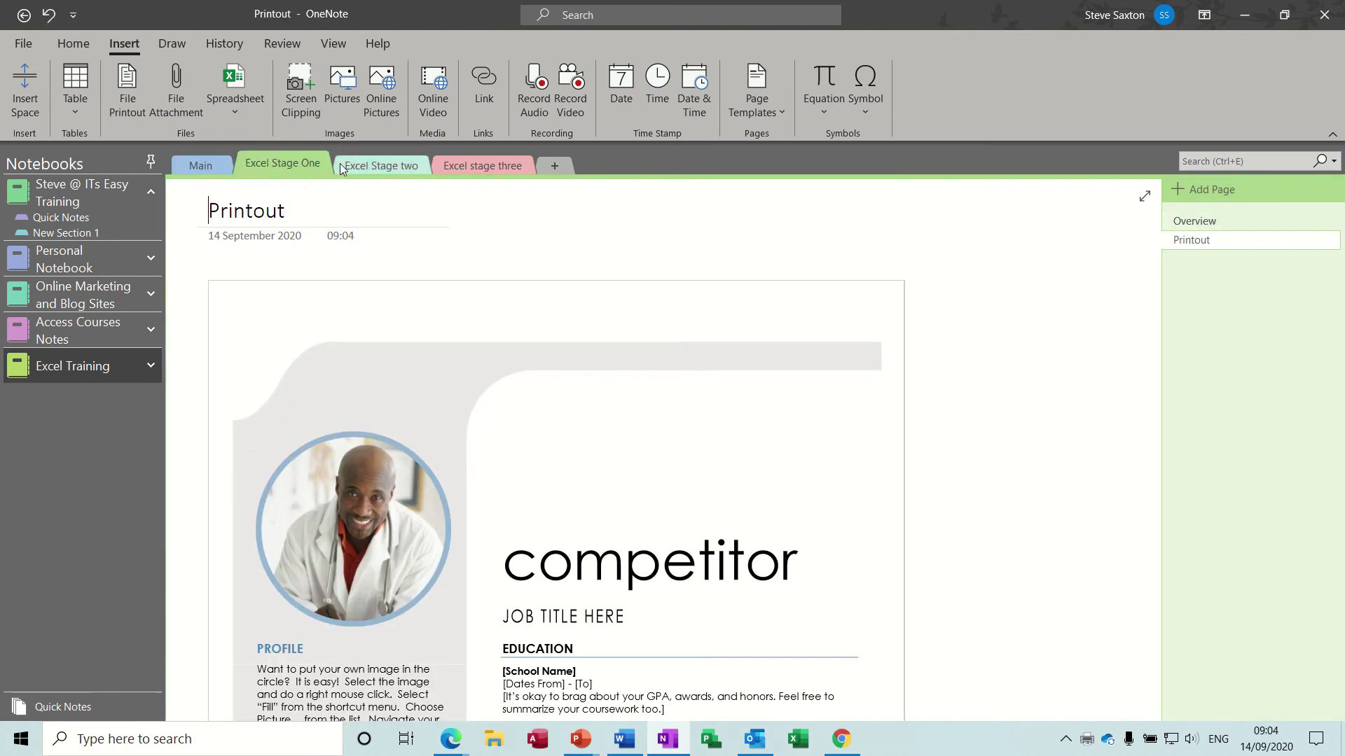
Insert a table with six columns and five rows on the Overview page of the Excel Stage One section
left_click(1192, 221)
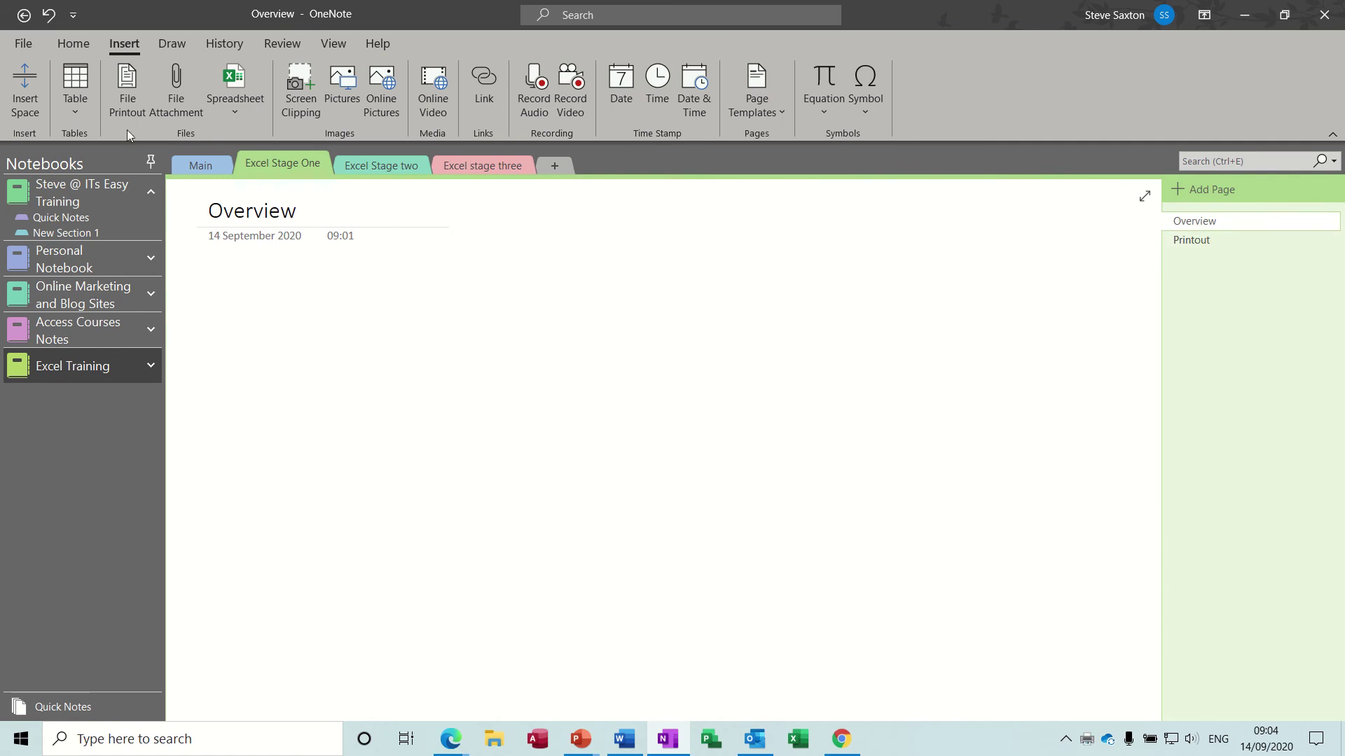
left_click(70, 109)
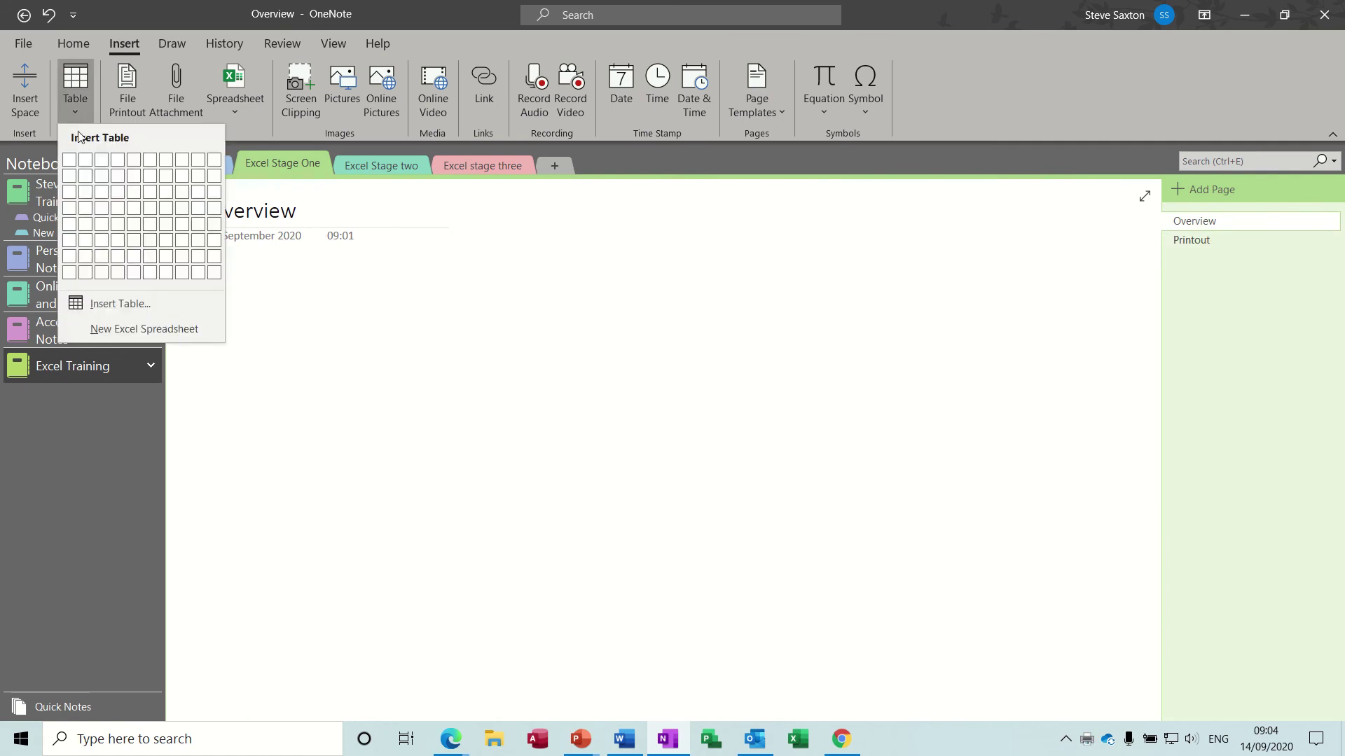
left_click(150, 224)
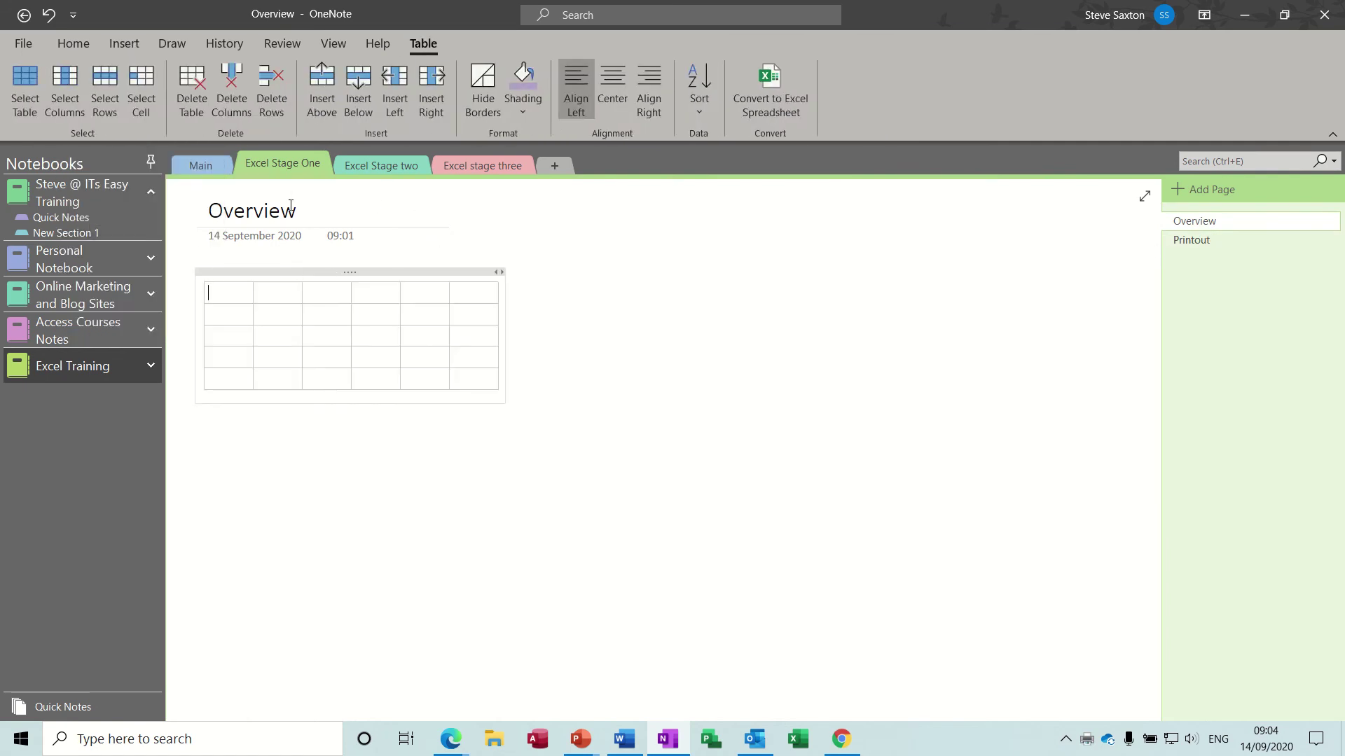
Review the Printout page, the General Info page and the contents of the three Excel stage sections
left_click(1195, 241)
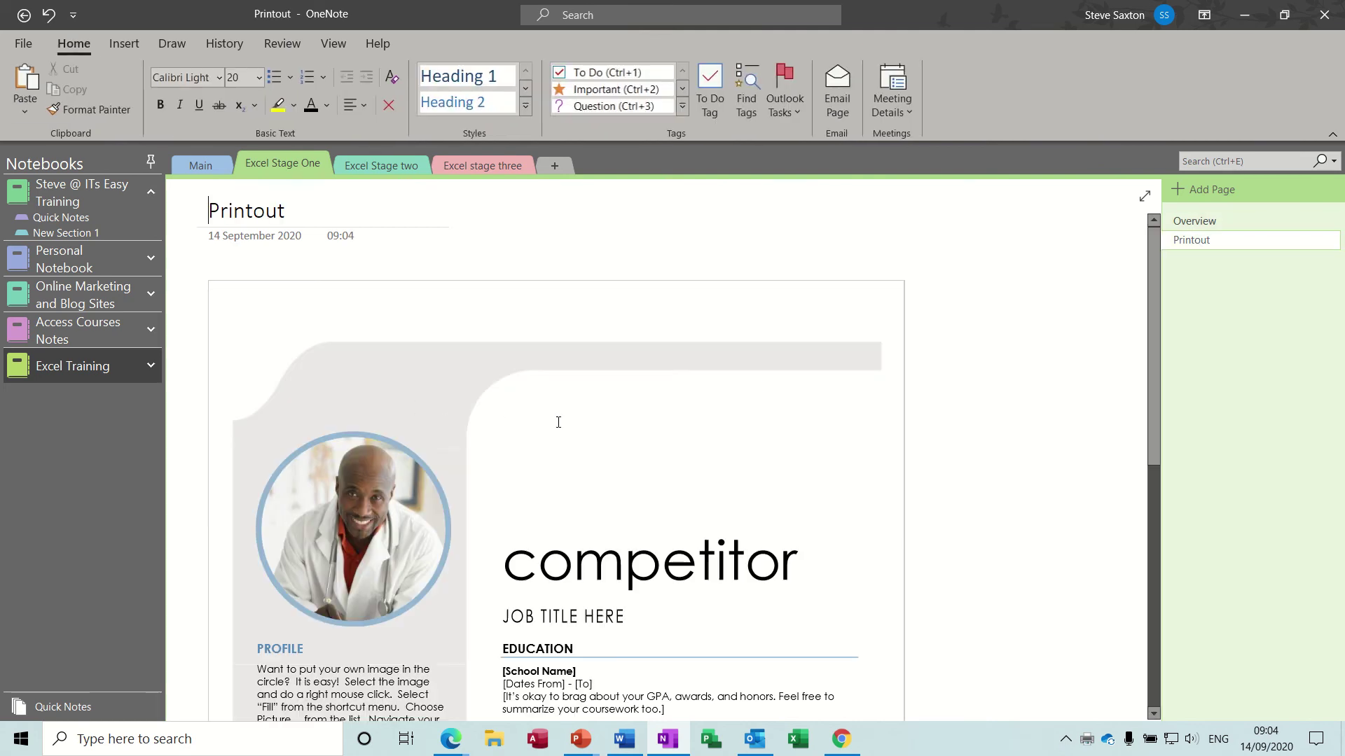
left_click(201, 166)
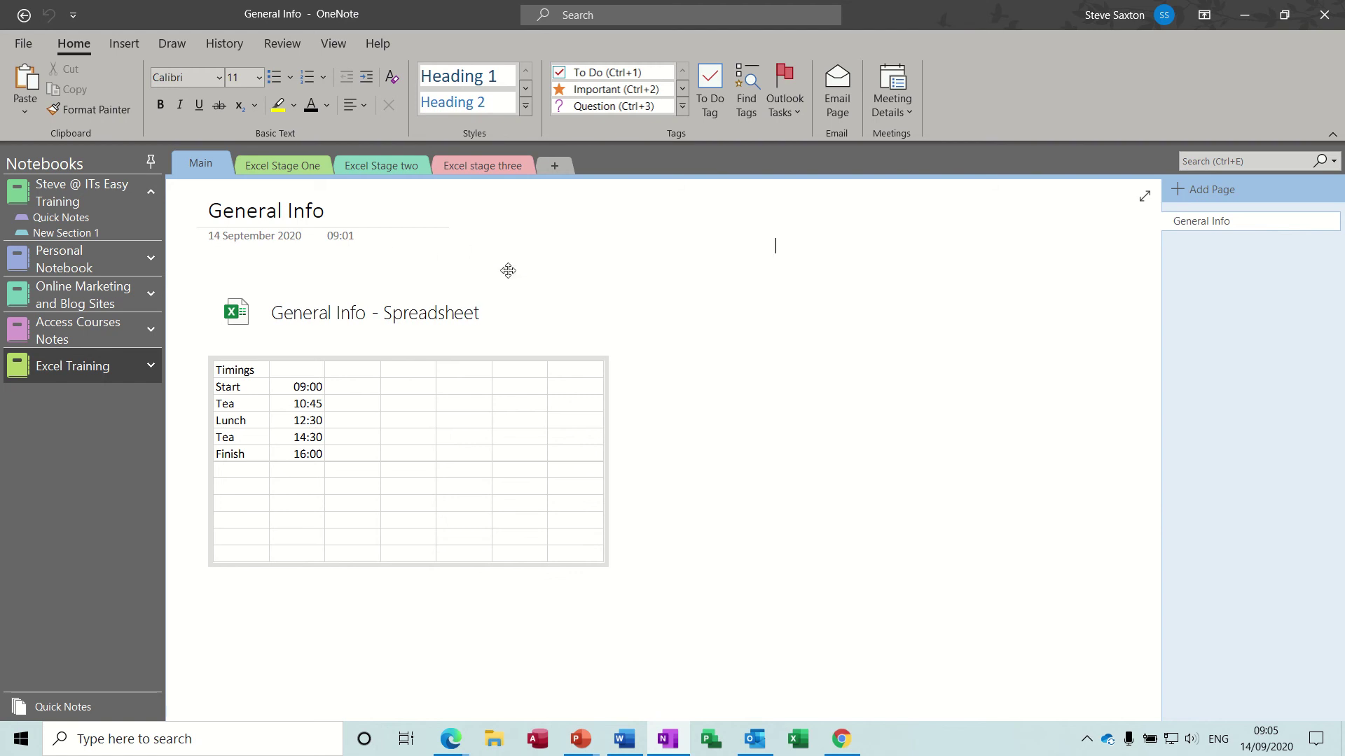
mouse_move(583, 400)
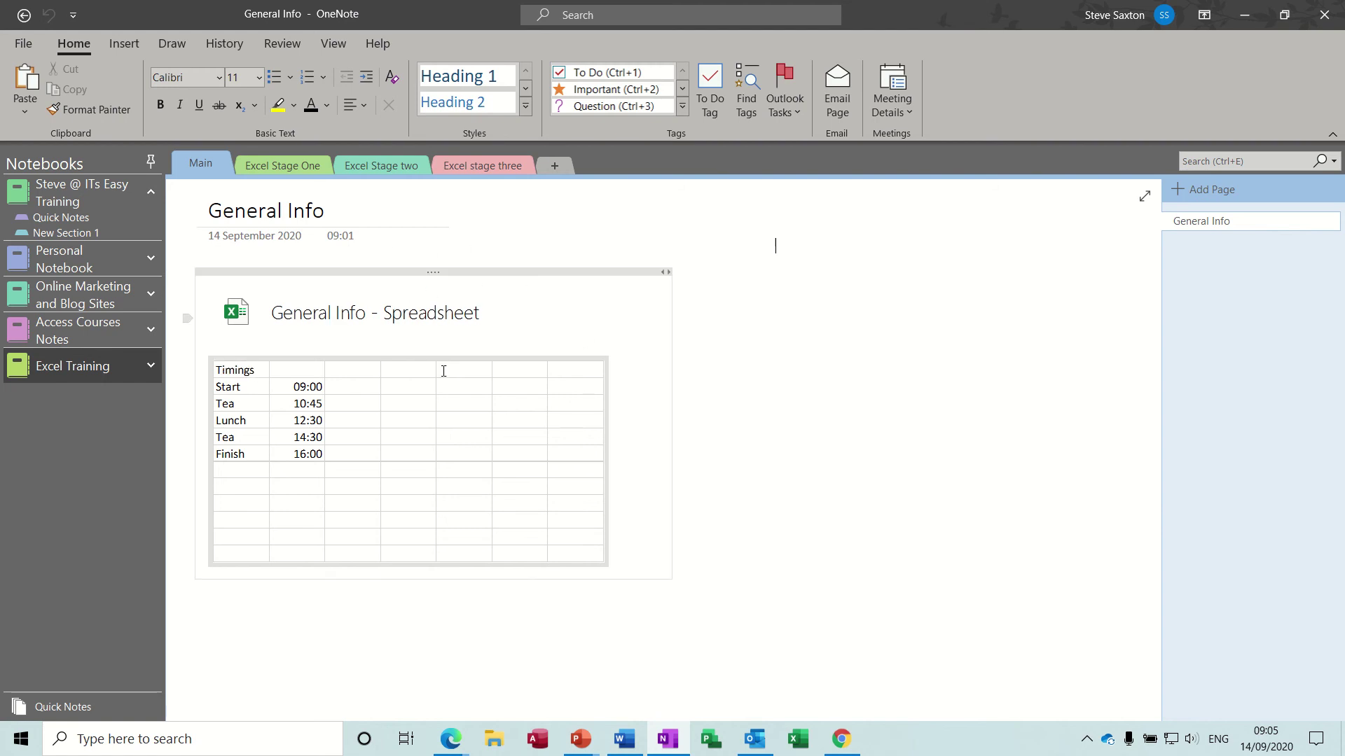
left_click(289, 165)
left_click(364, 162)
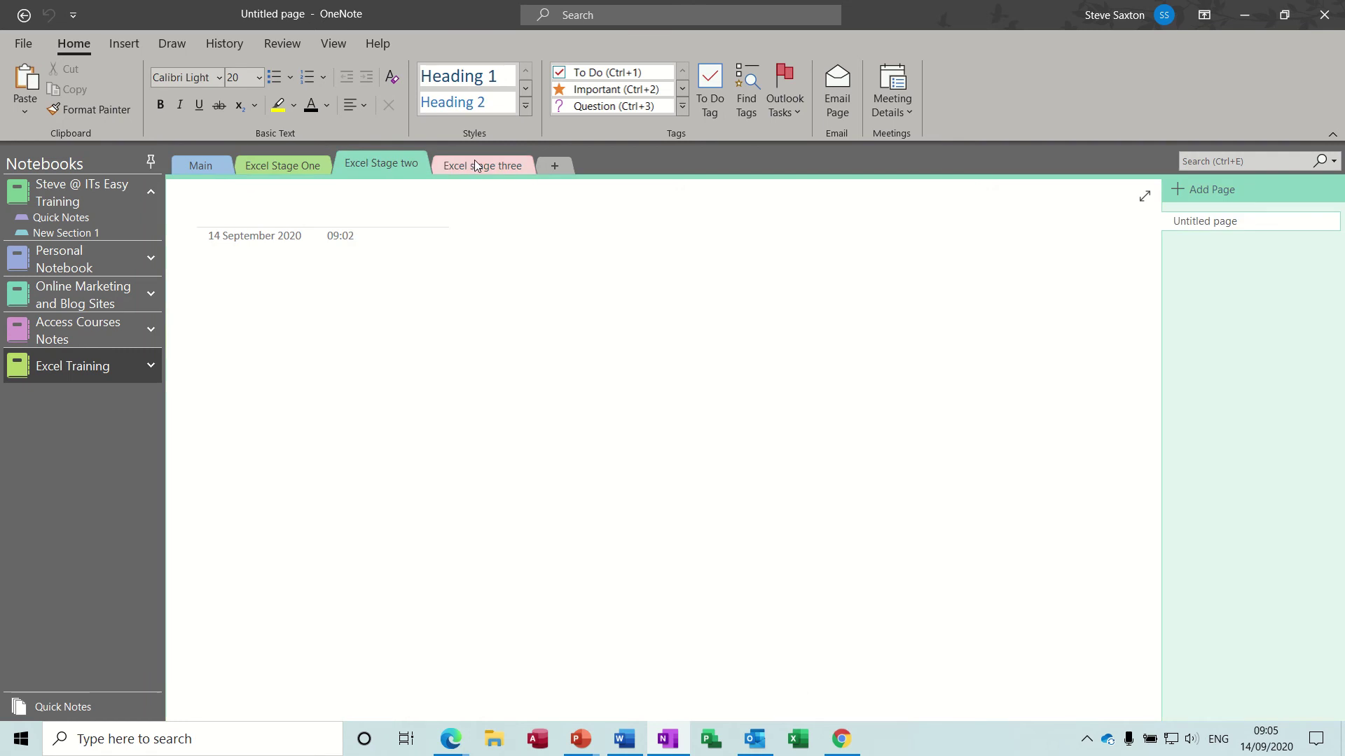
left_click(477, 162)
Add a new page titled Manual to the Excel Stage One section
left_click(279, 165)
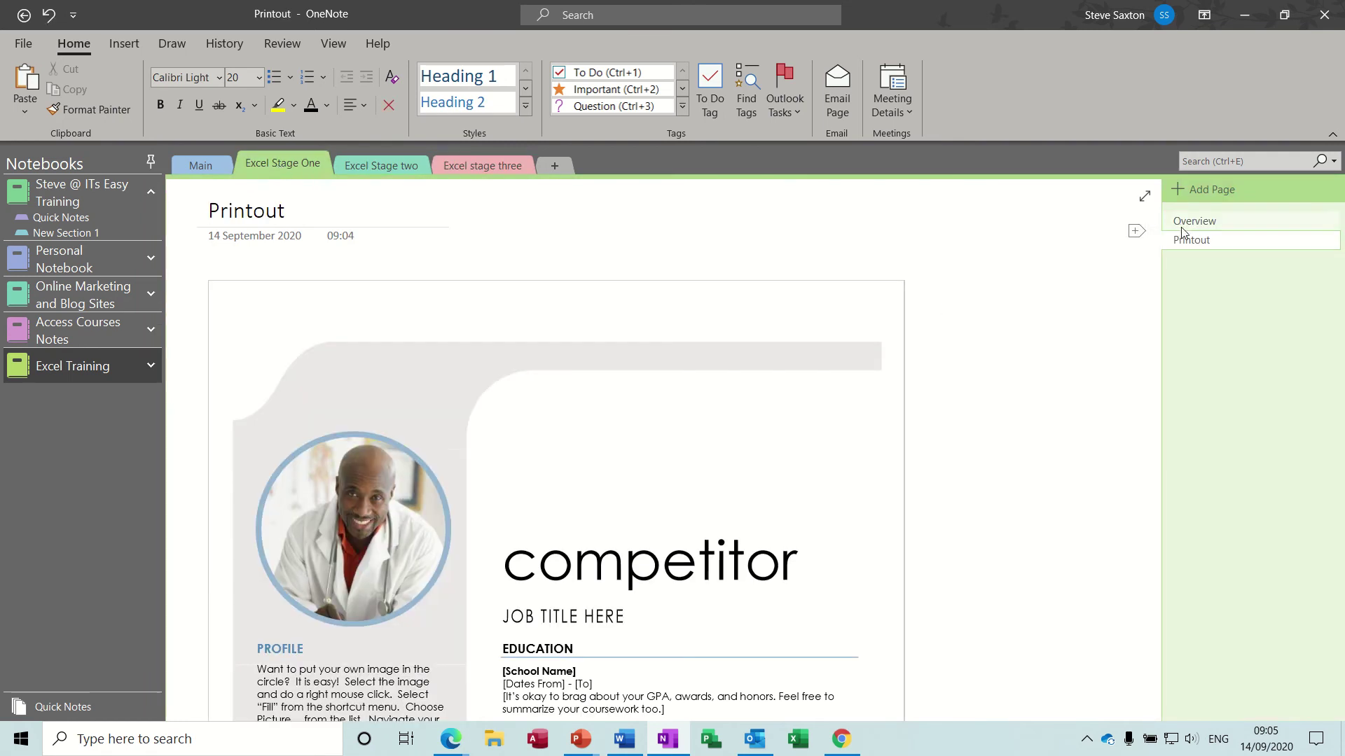
left_click(1196, 189)
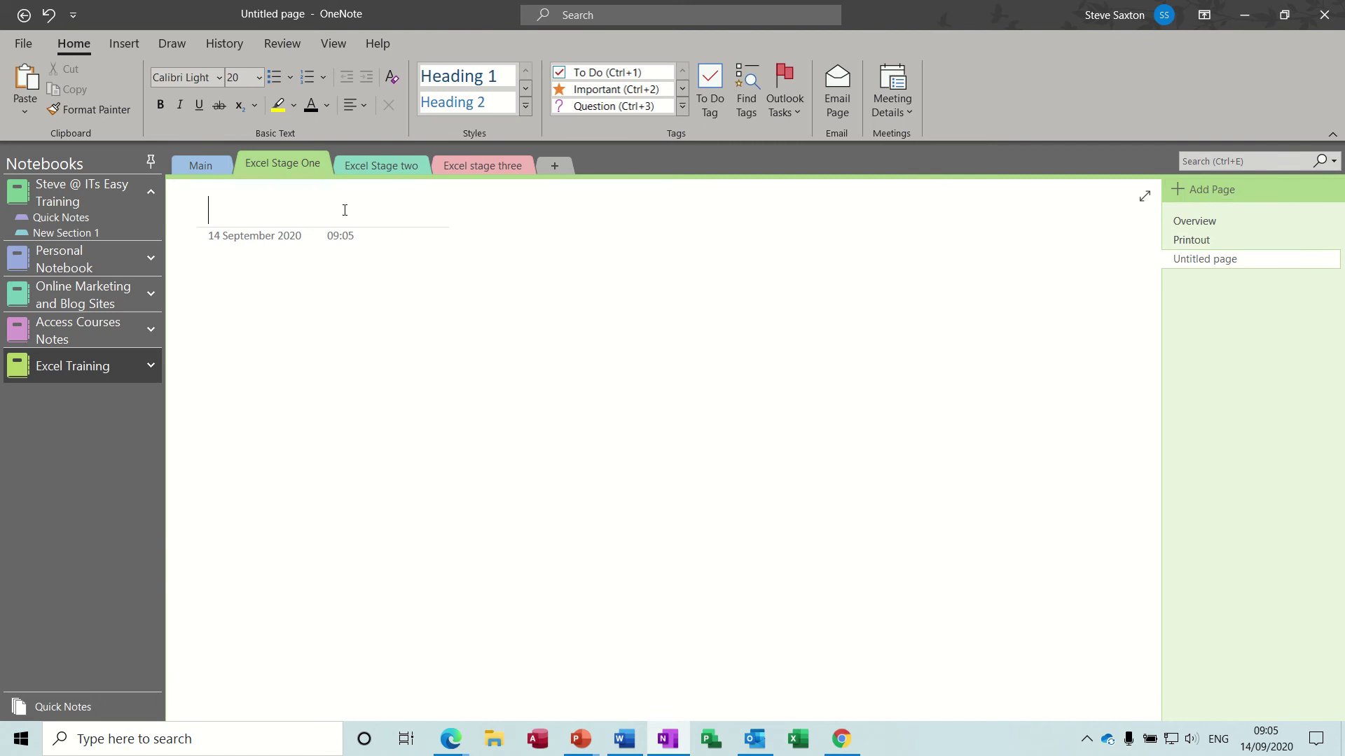
type("Manual")
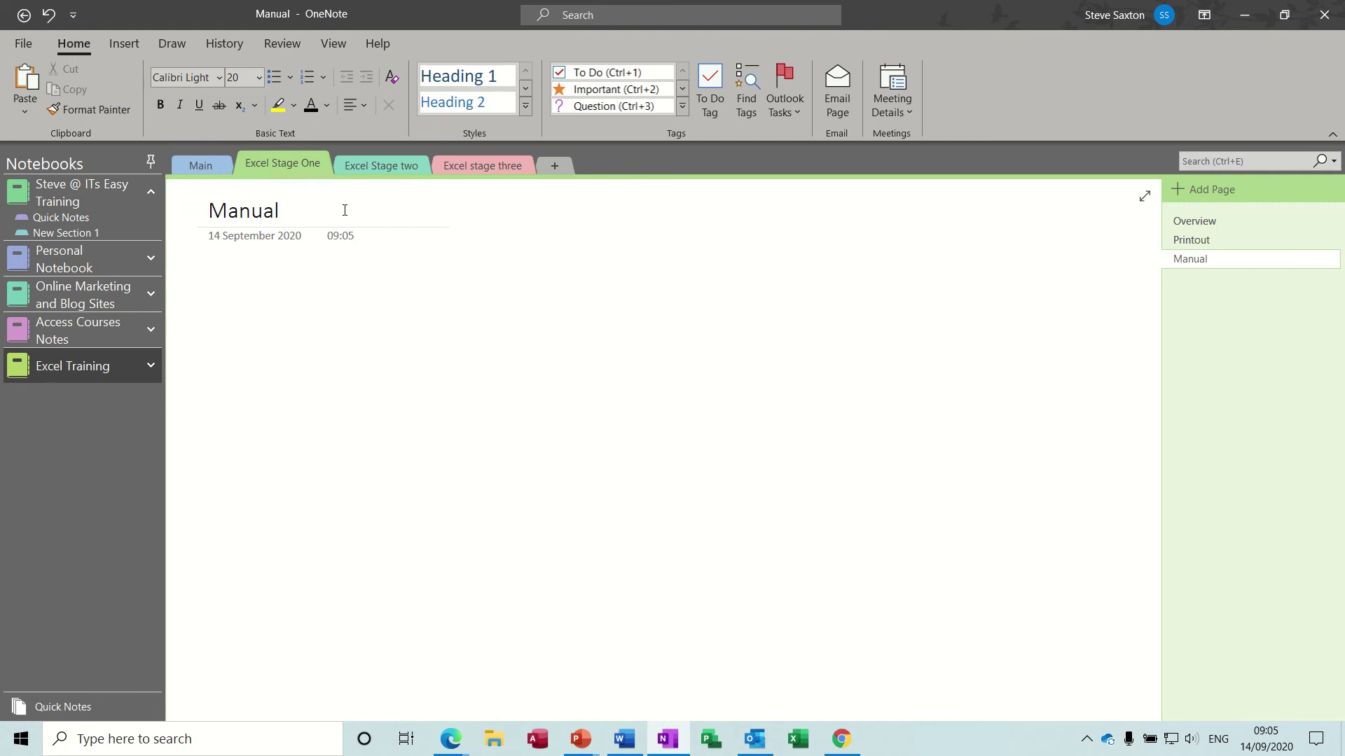
Attach the Excel Adv June 2020 Word file from the company training manuals' Excel 2020 folder to the Manual page
left_click(272, 283)
left_click(124, 43)
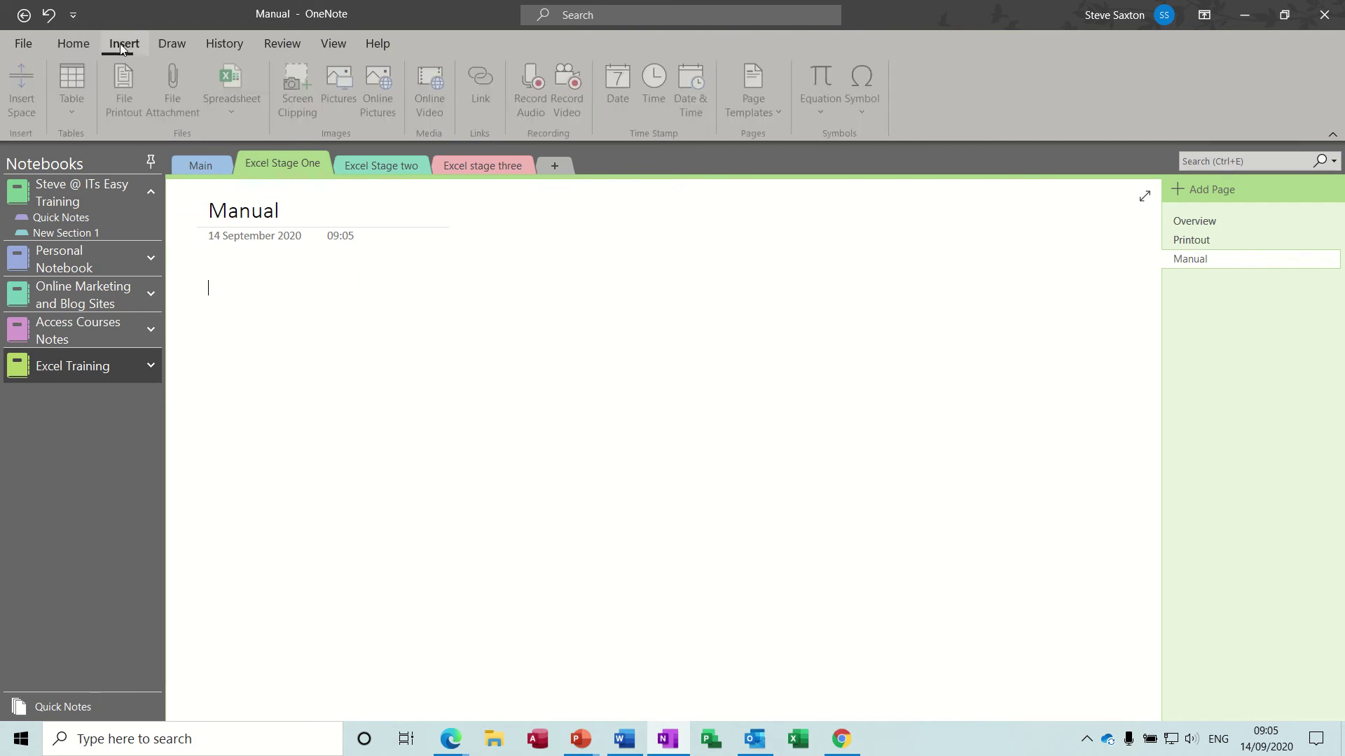
left_click(178, 98)
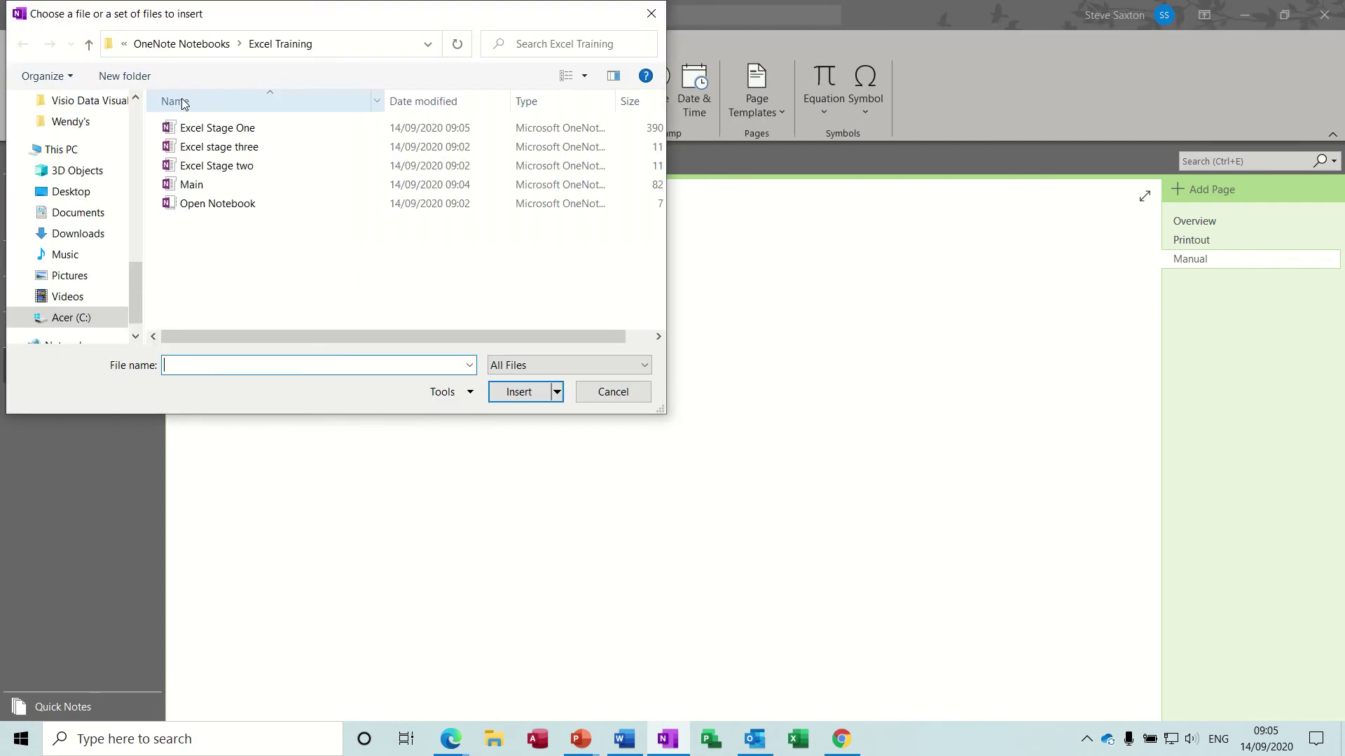
left_click_drag(133, 276, 137, 208)
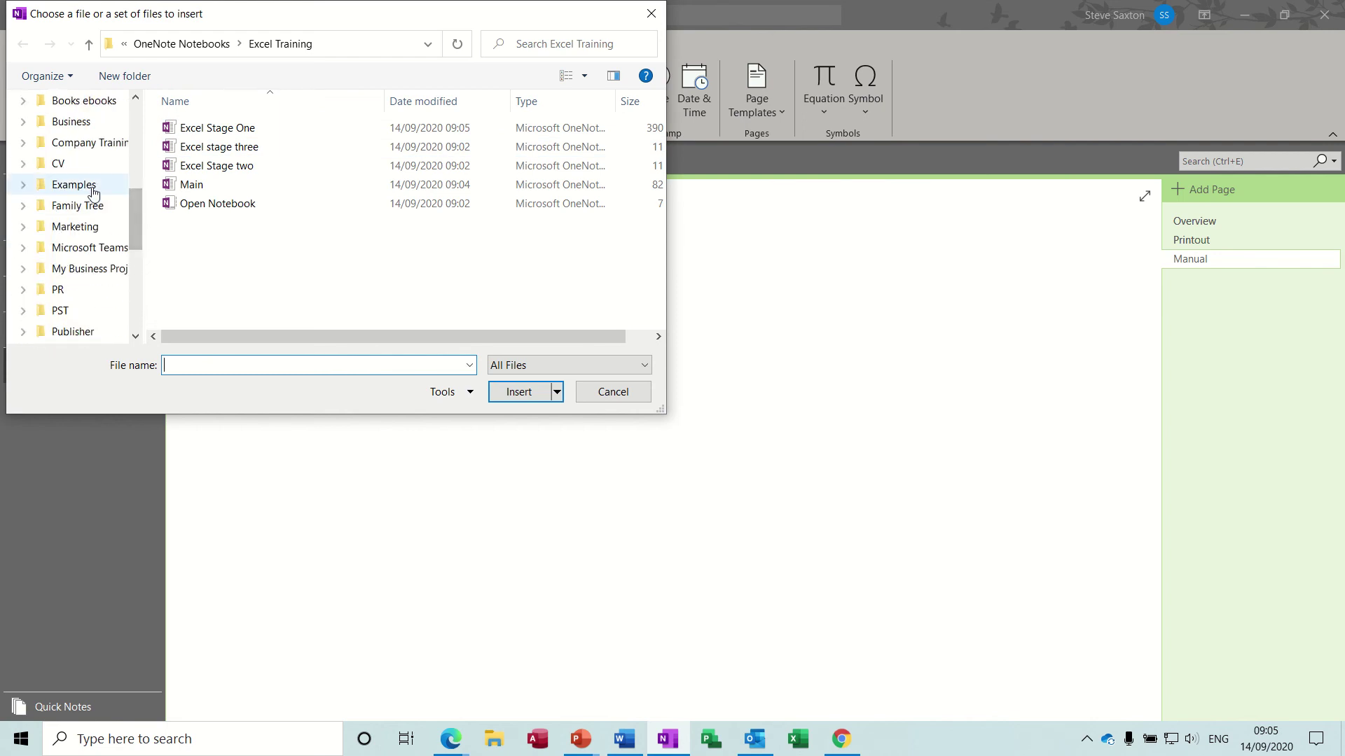
left_click(86, 147)
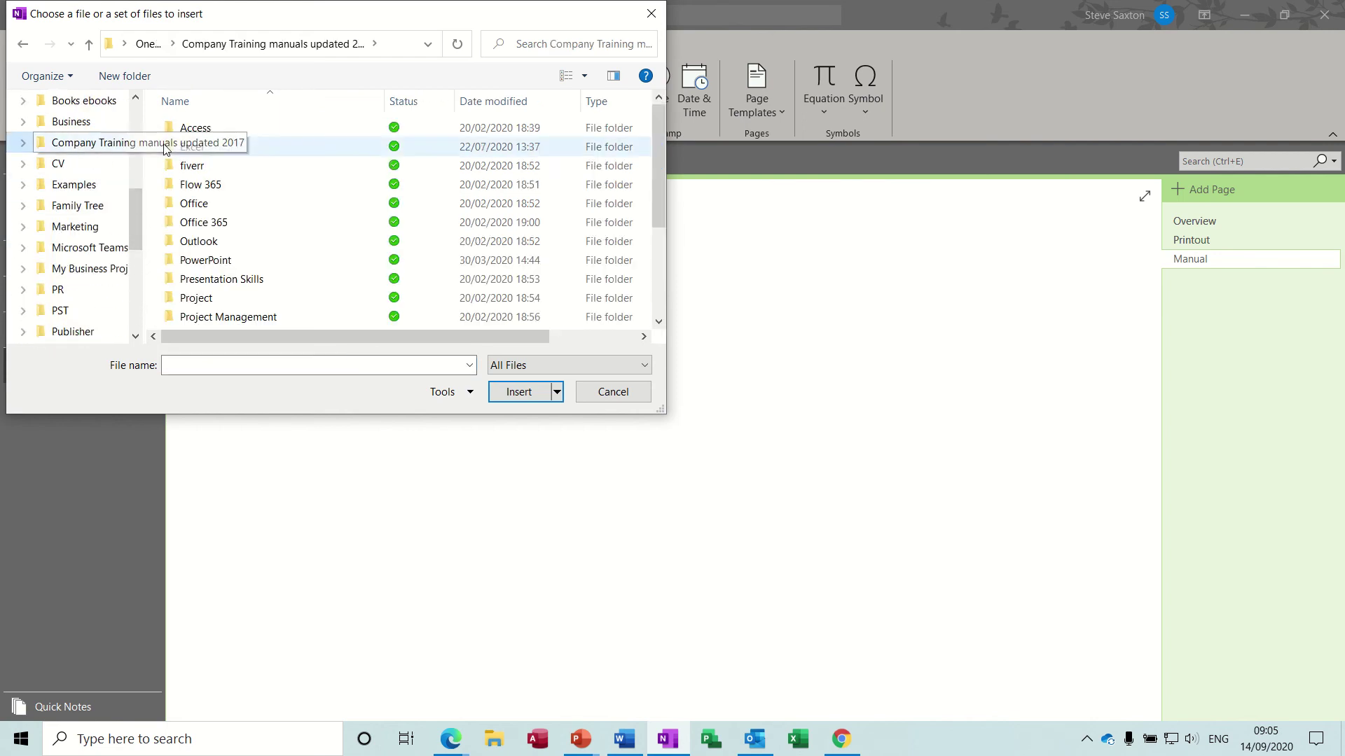
double_click(209, 148)
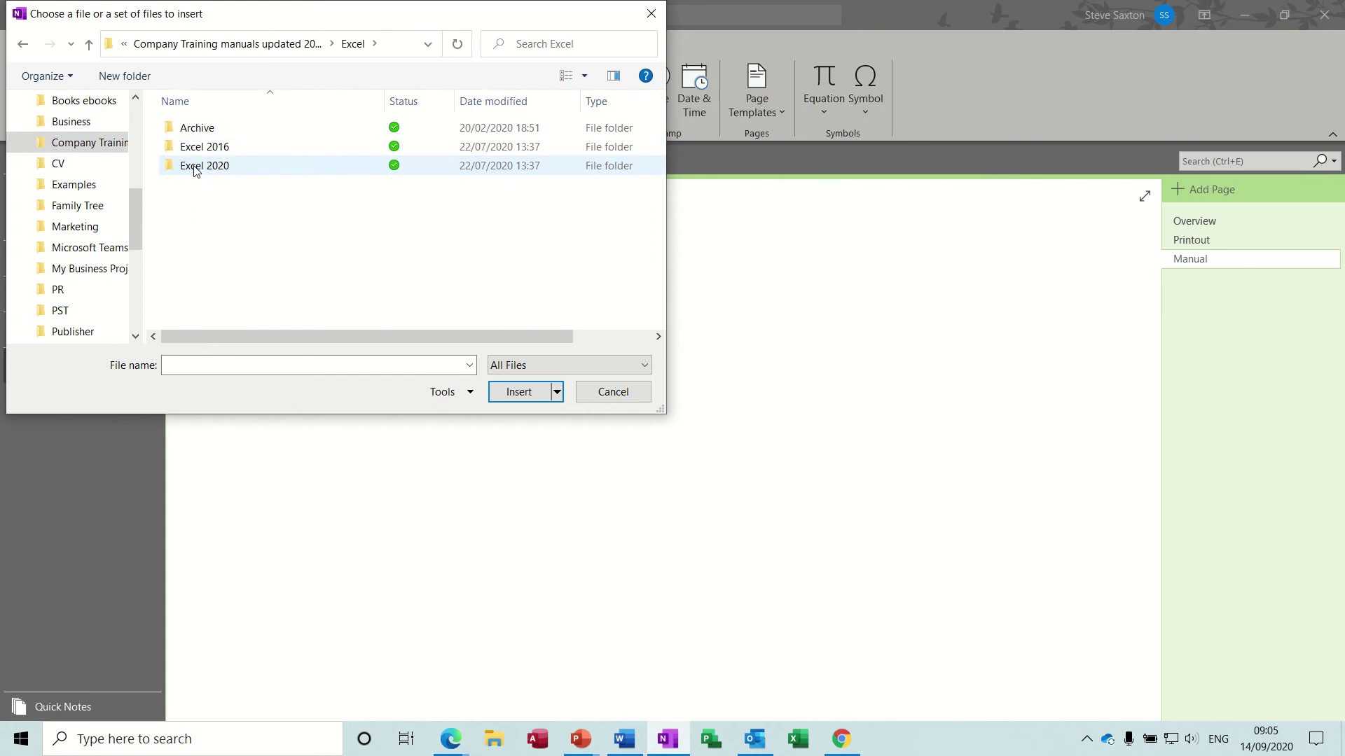
double_click(198, 167)
double_click(199, 129)
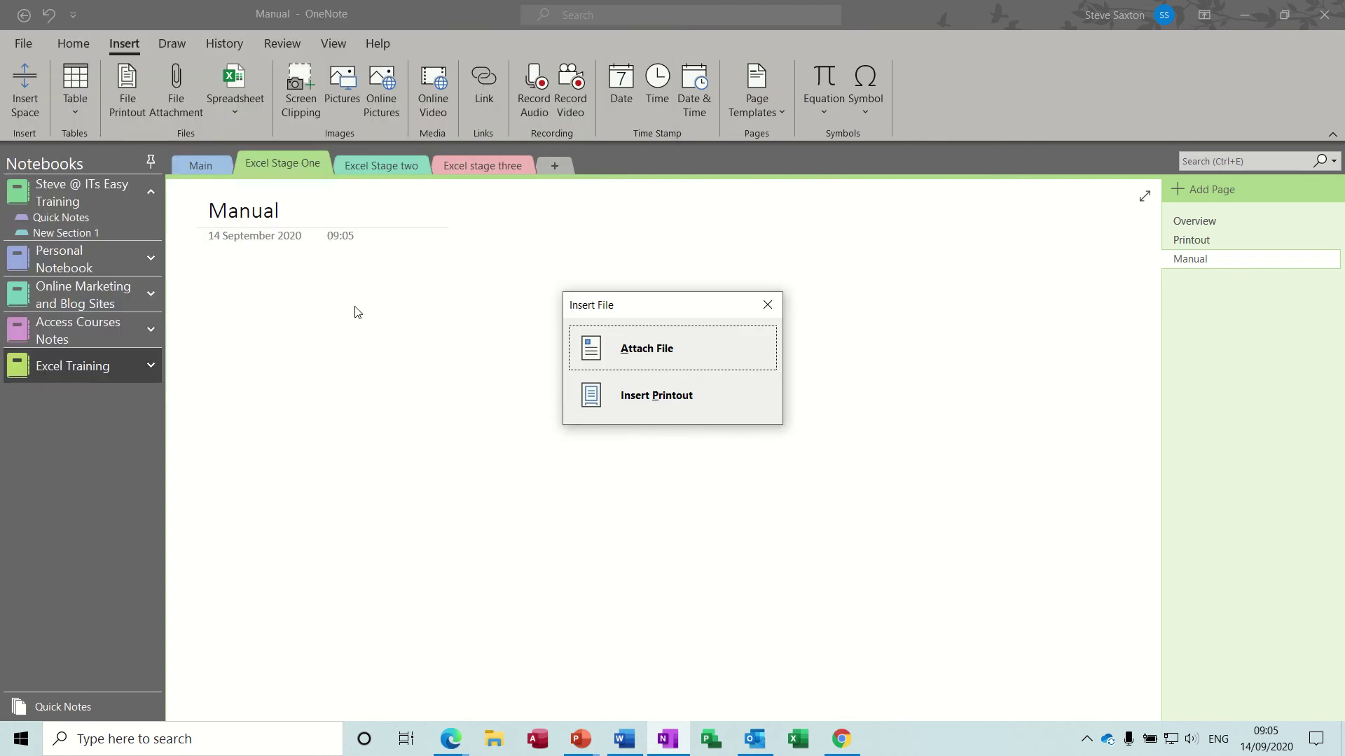
left_click(643, 346)
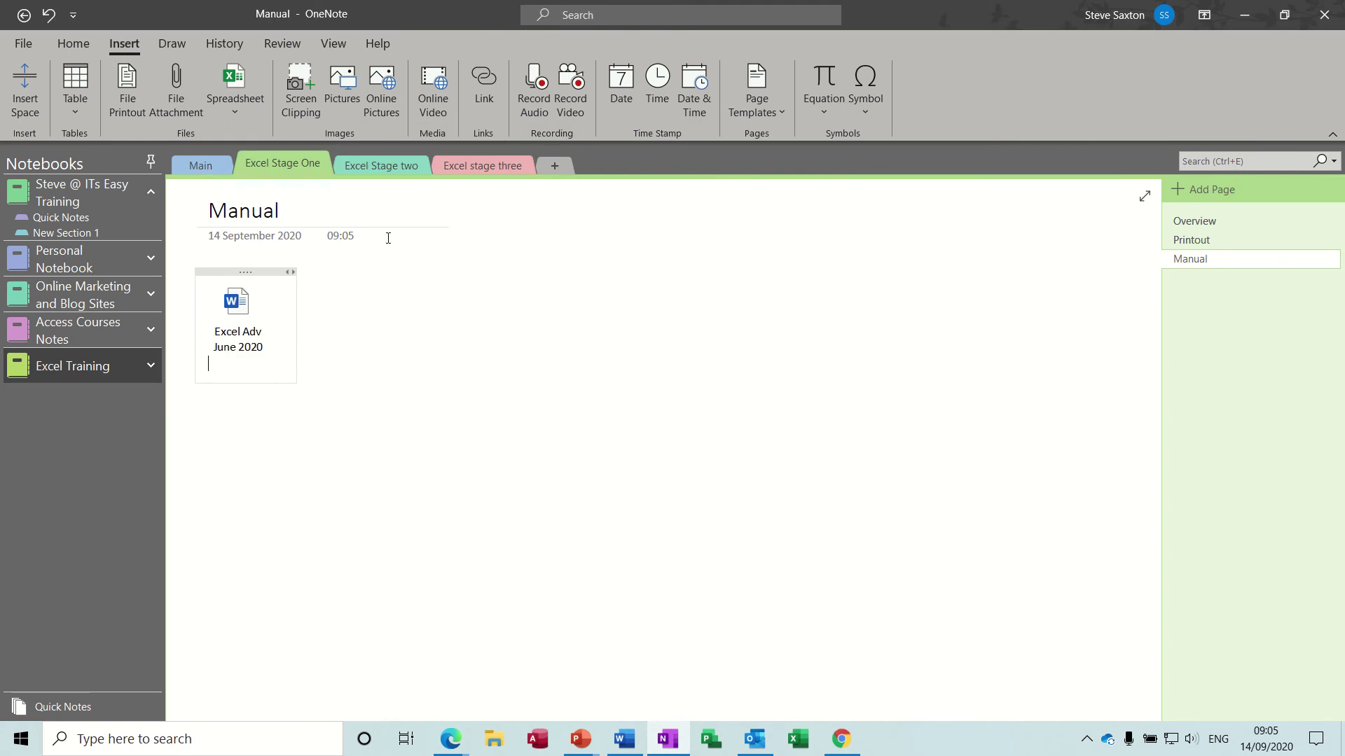
Add a double-bracket wiki link to excel stage one in the blank area of the General Info page
left_click(191, 166)
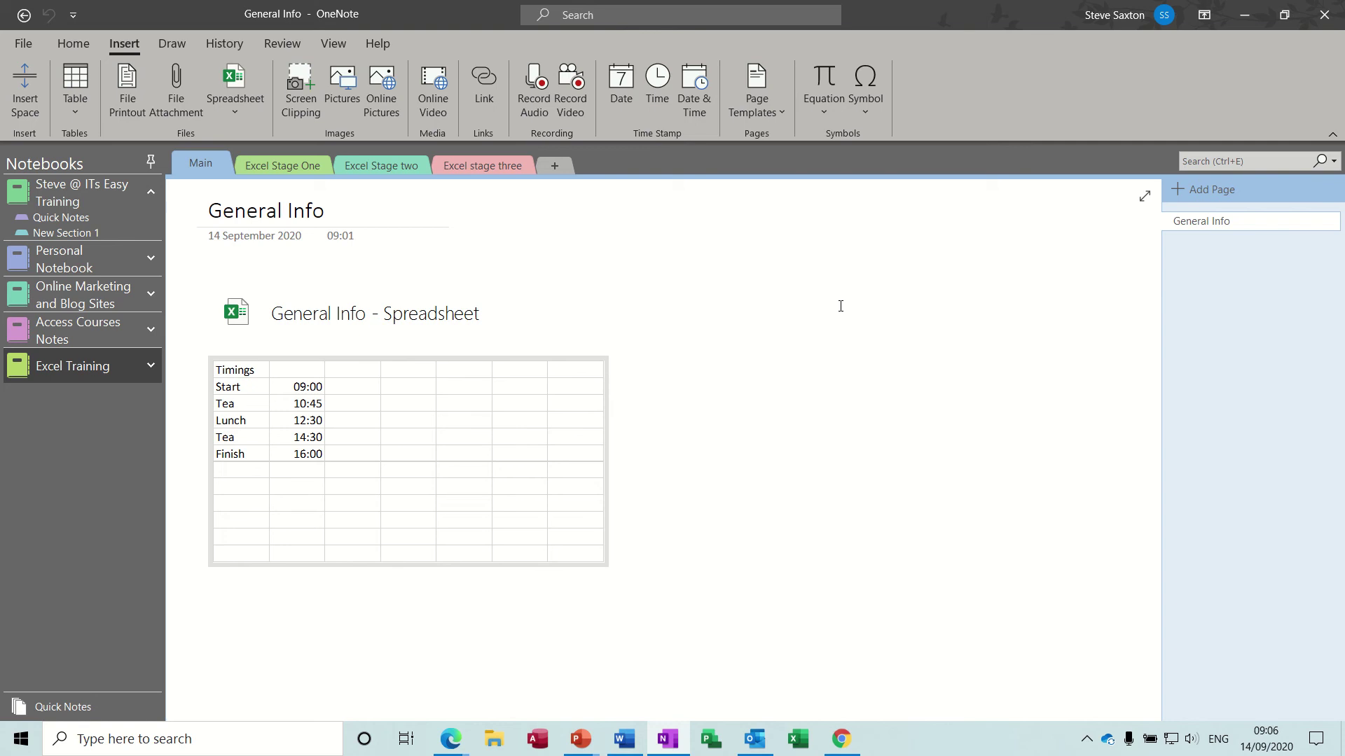
type("[")
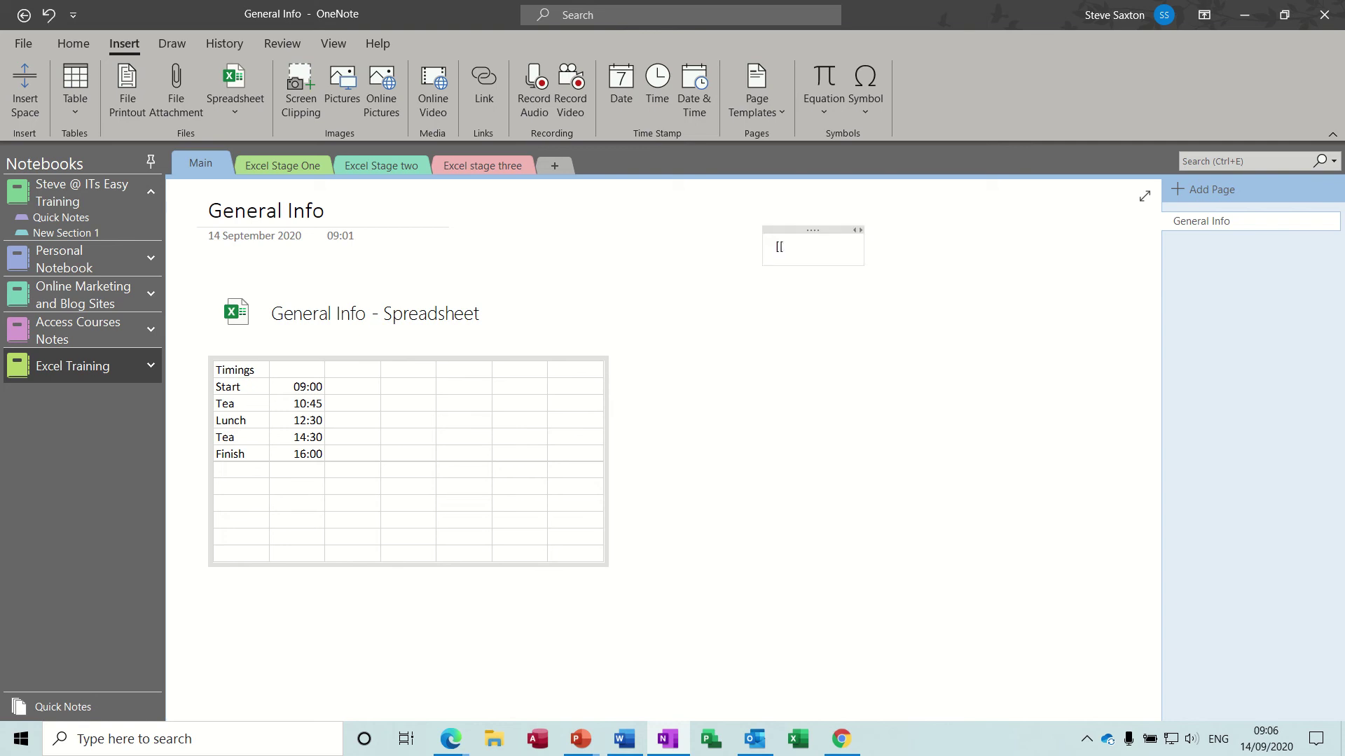
type("[excel stat")
key("BackSpace")
type("ge one]]")
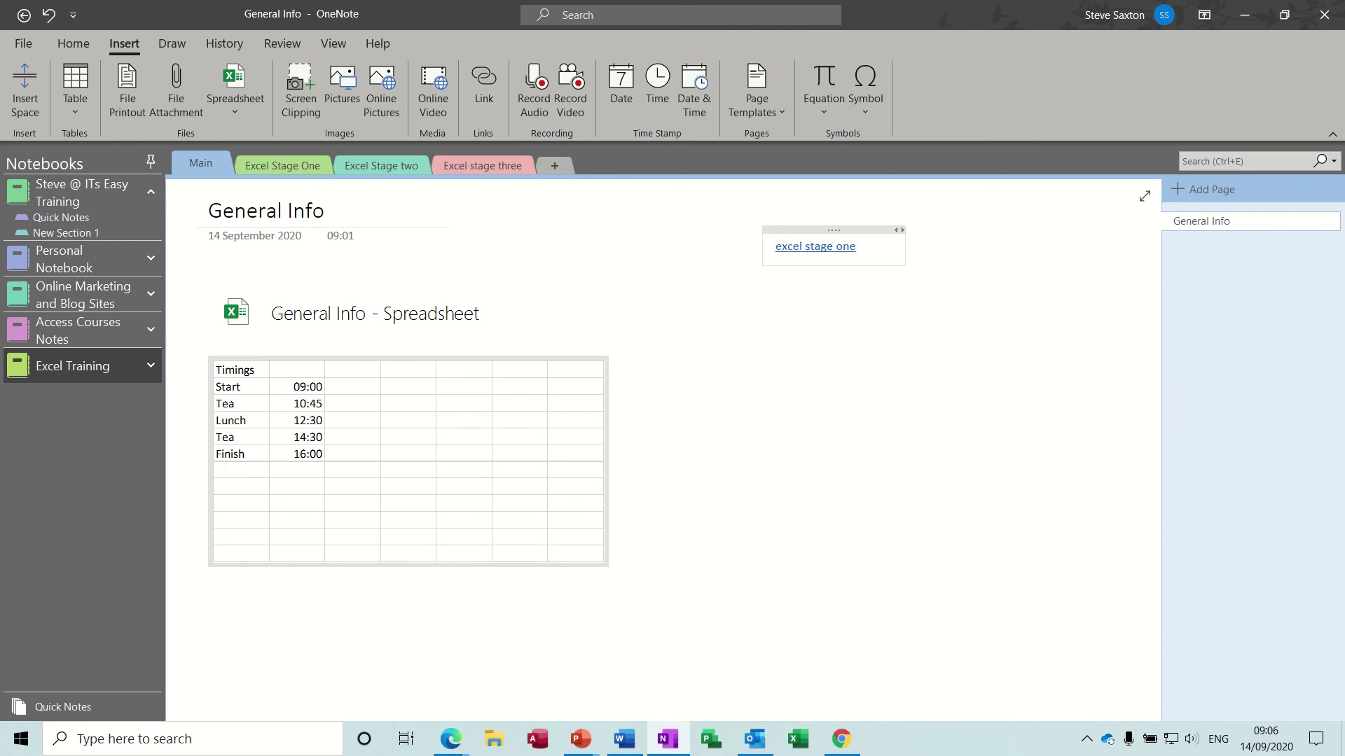
Add a double-bracket wiki link to excel stage two on the line below the excel stage one link
key("Return")
key("BackSpace")
key("BackSpace")
type("[[excel stage twp")
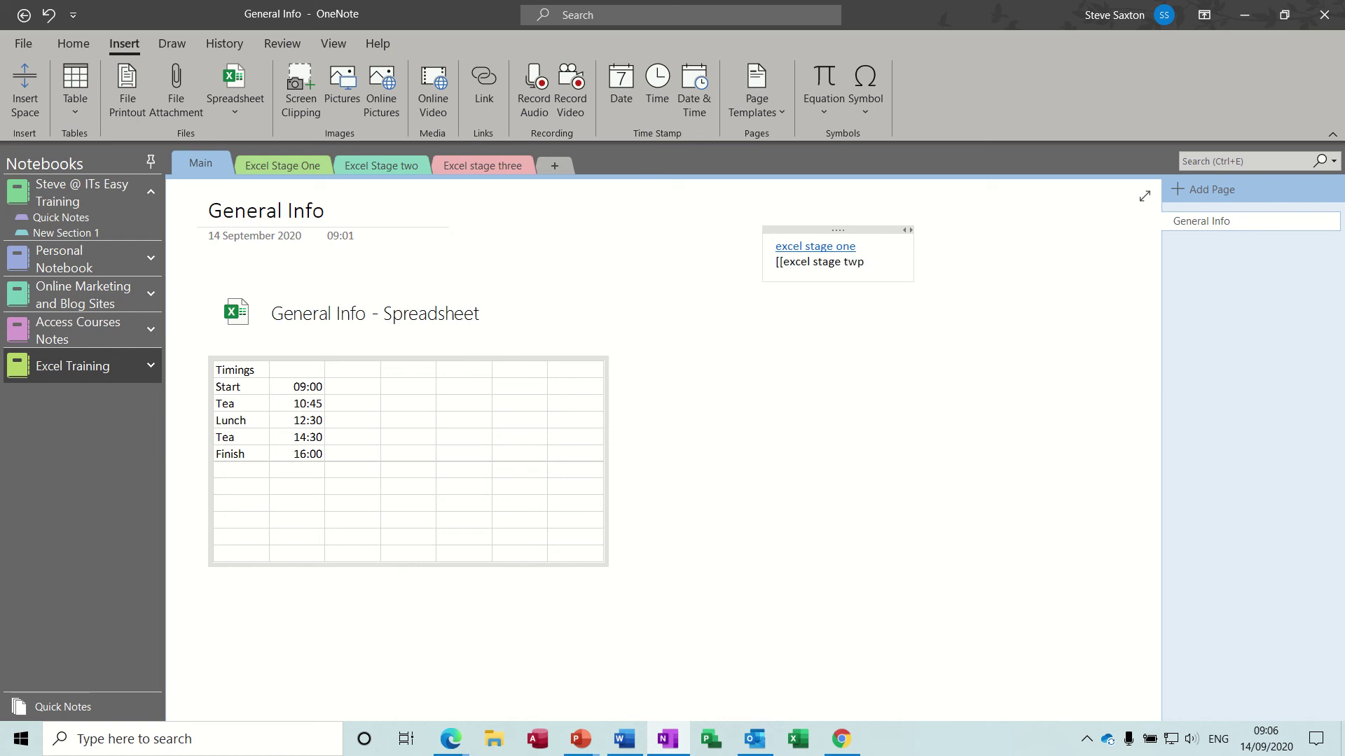
key("BackSpace")
type("o]]")
Add a double-bracket wiki link to Excel stage three below the excel stage two link
key("Return")
type("e")
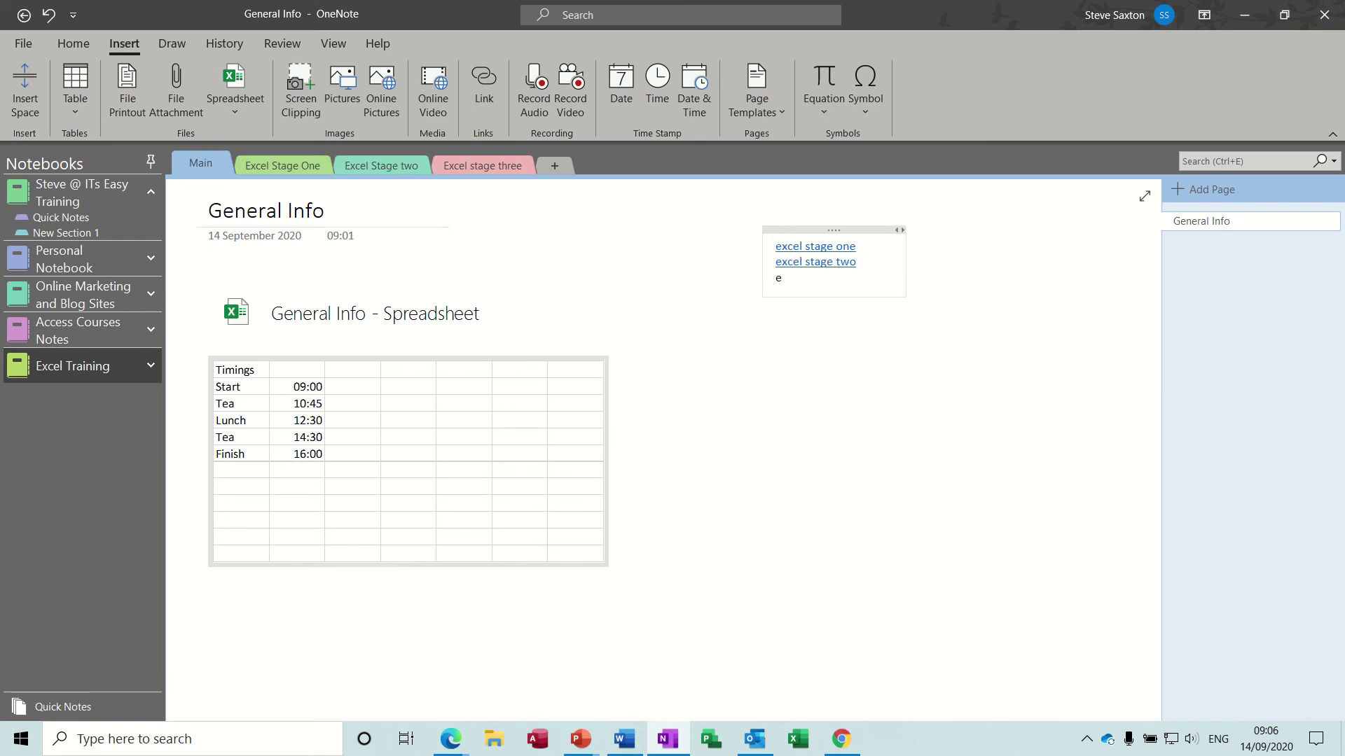
type("xcel stage three]]")
left_click(777, 279)
type("[[")
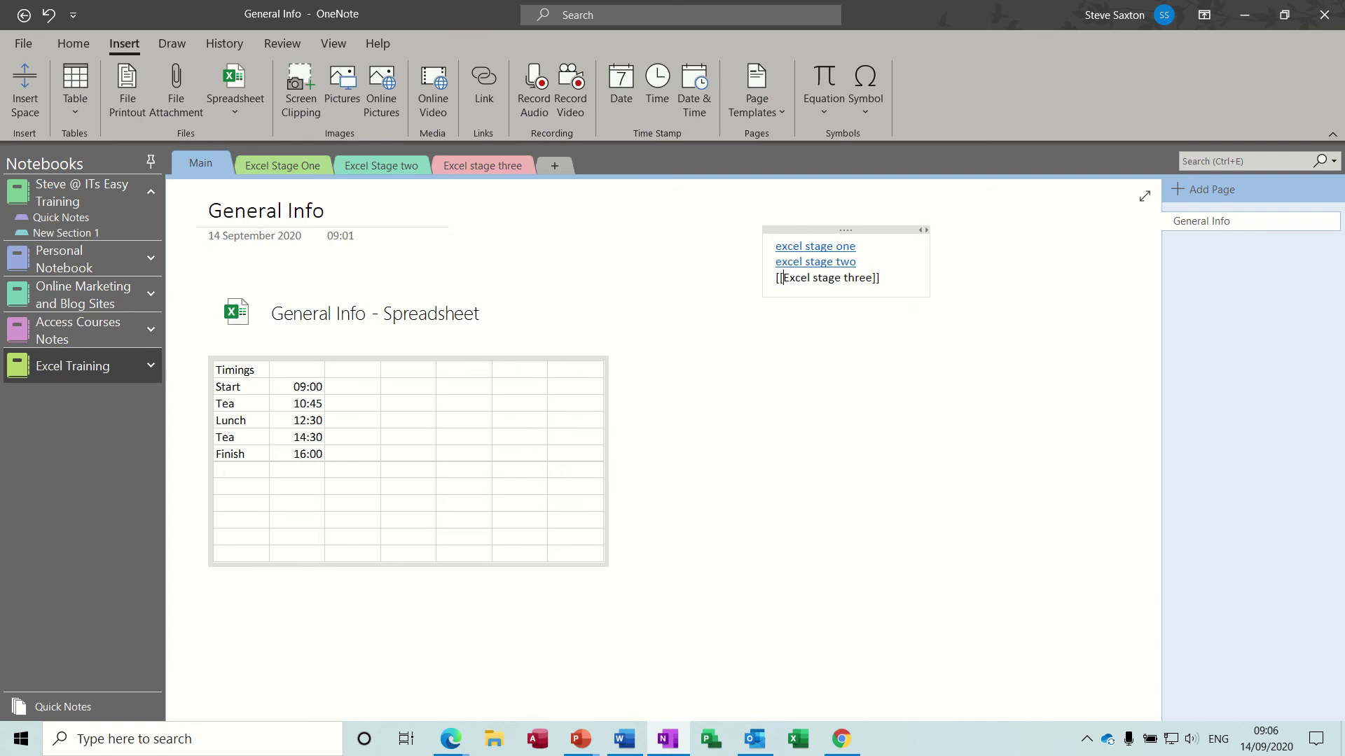
left_click(883, 277)
key("BackSpace")
key("BackSpace")
type("]]")
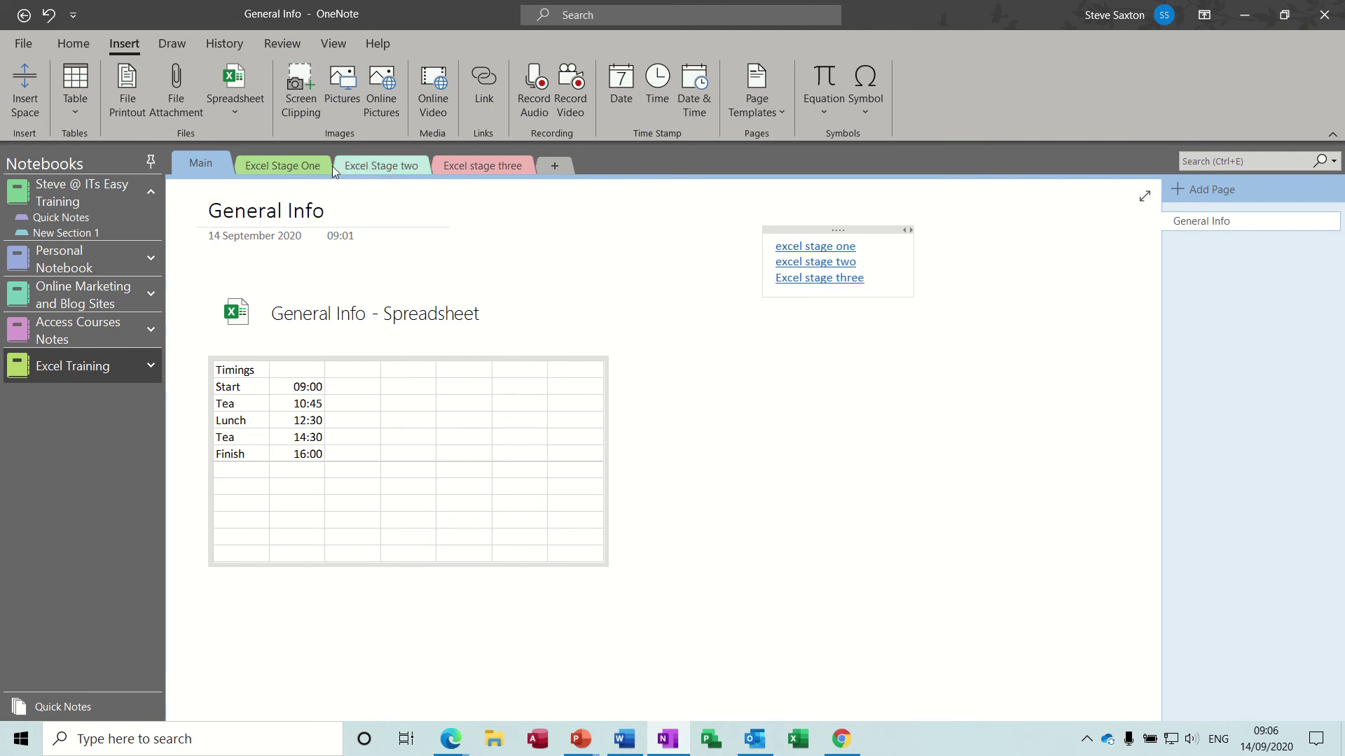
Add wiki links to the manual and printout pages on separate lines below the Excel stage three link
left_click(290, 167)
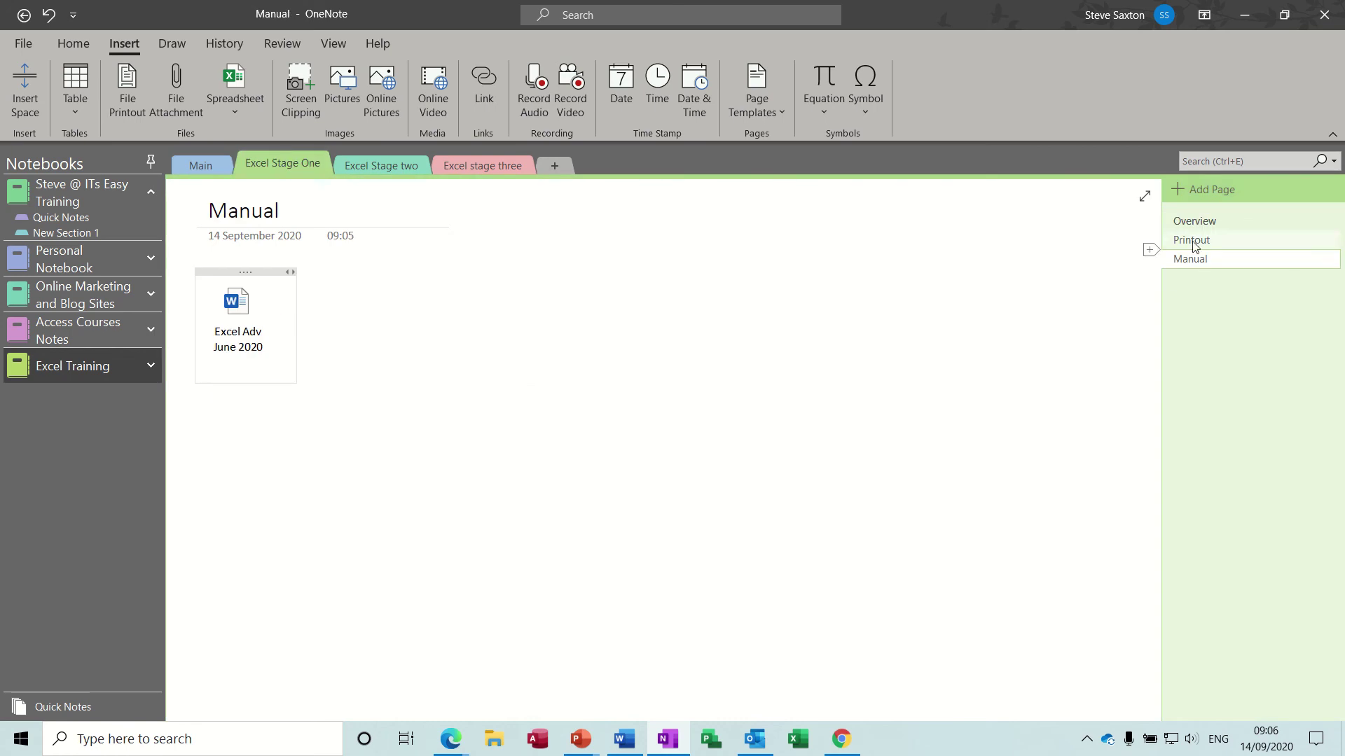
left_click(212, 164)
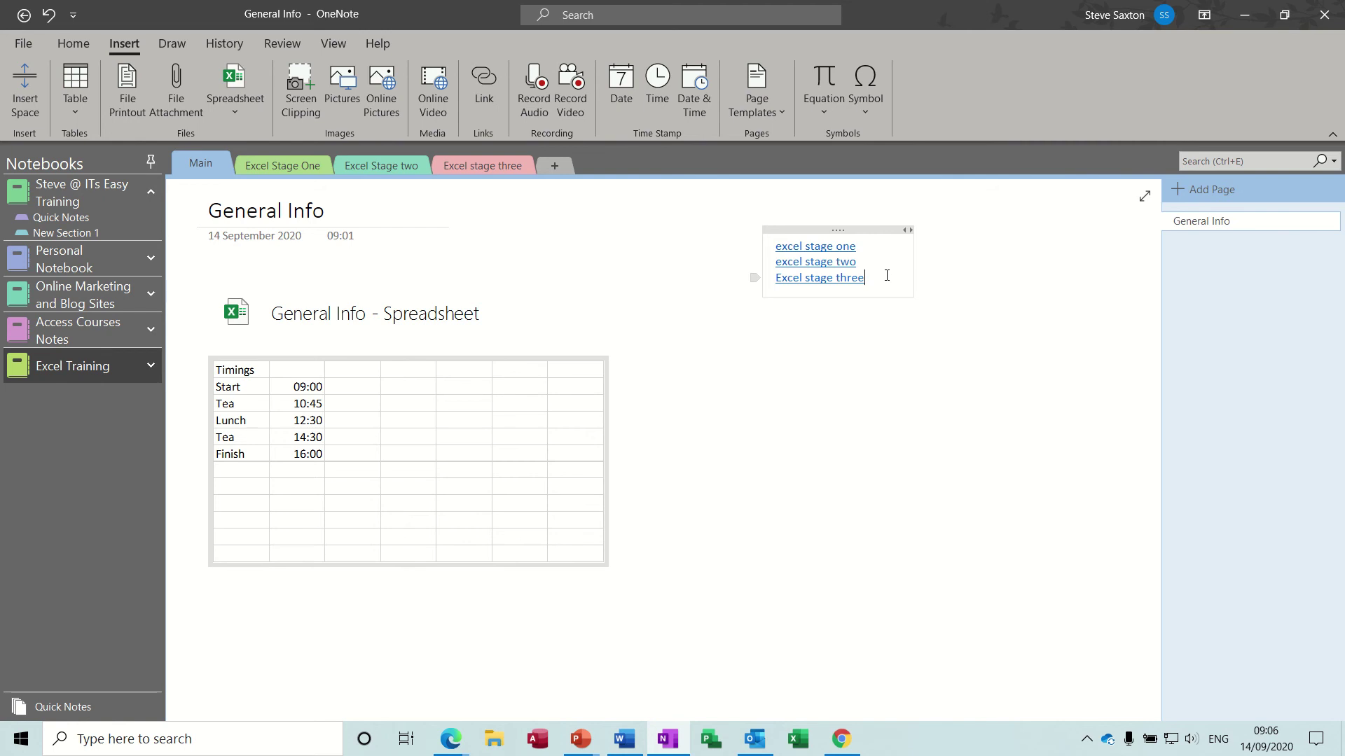
key("Return")
type("[[ma")
type("nual")
type("]]")
key("Return")
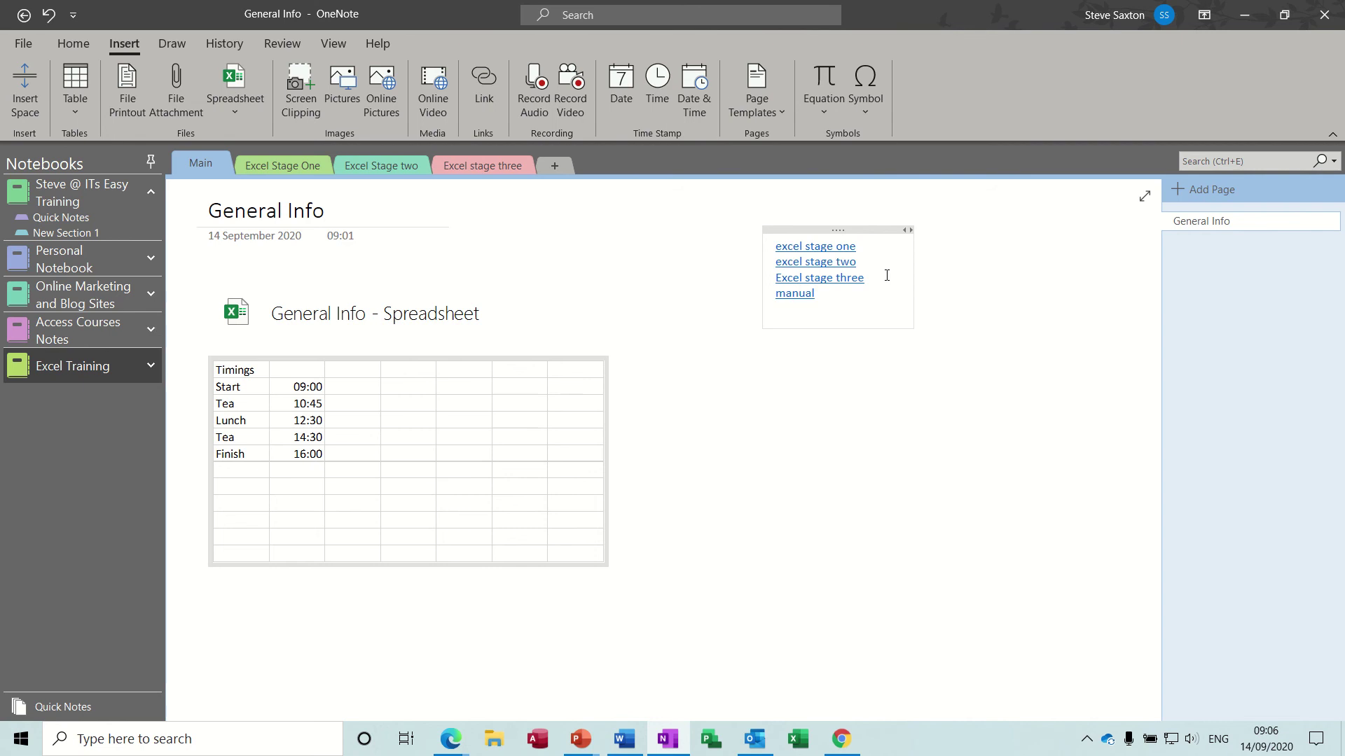
type("[[printout")
type("]]")
Test the manual link, return to General Info and move the block of links closer to the timings spreadsheet
left_click(799, 294)
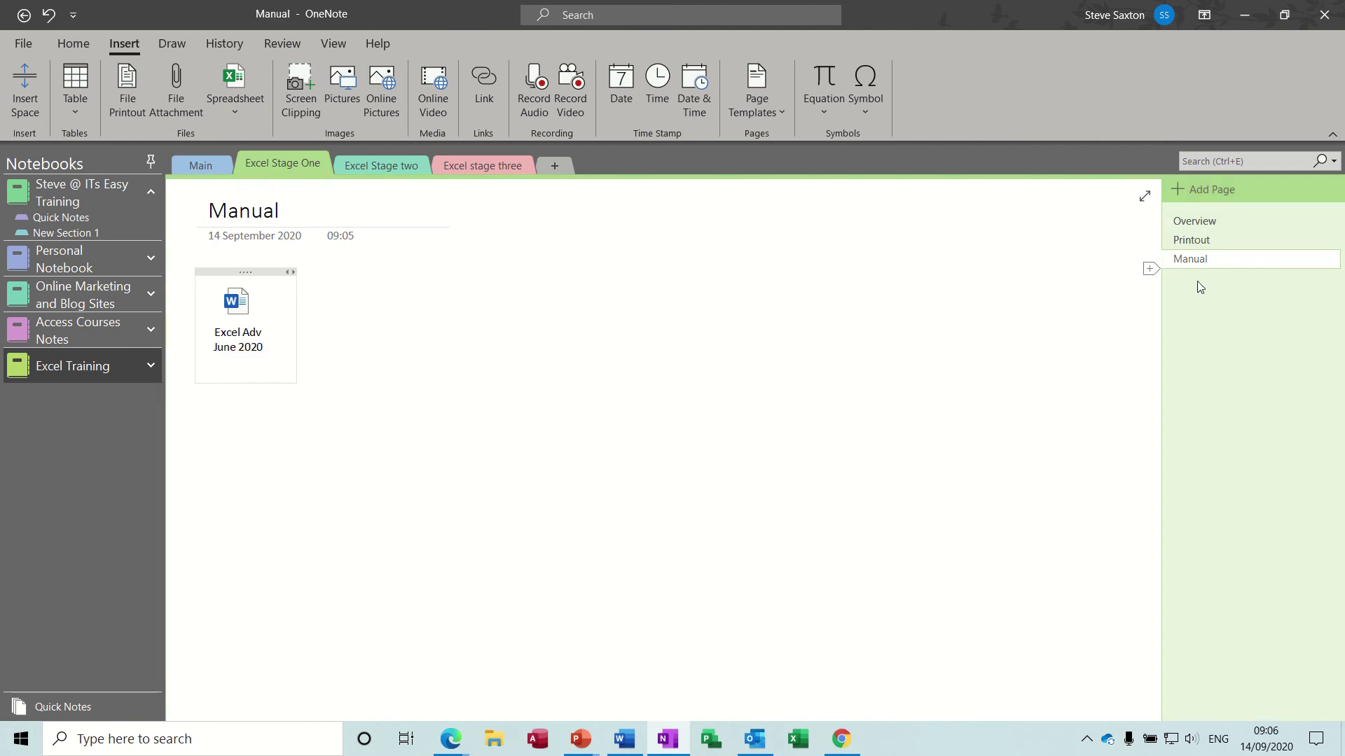
left_click(203, 164)
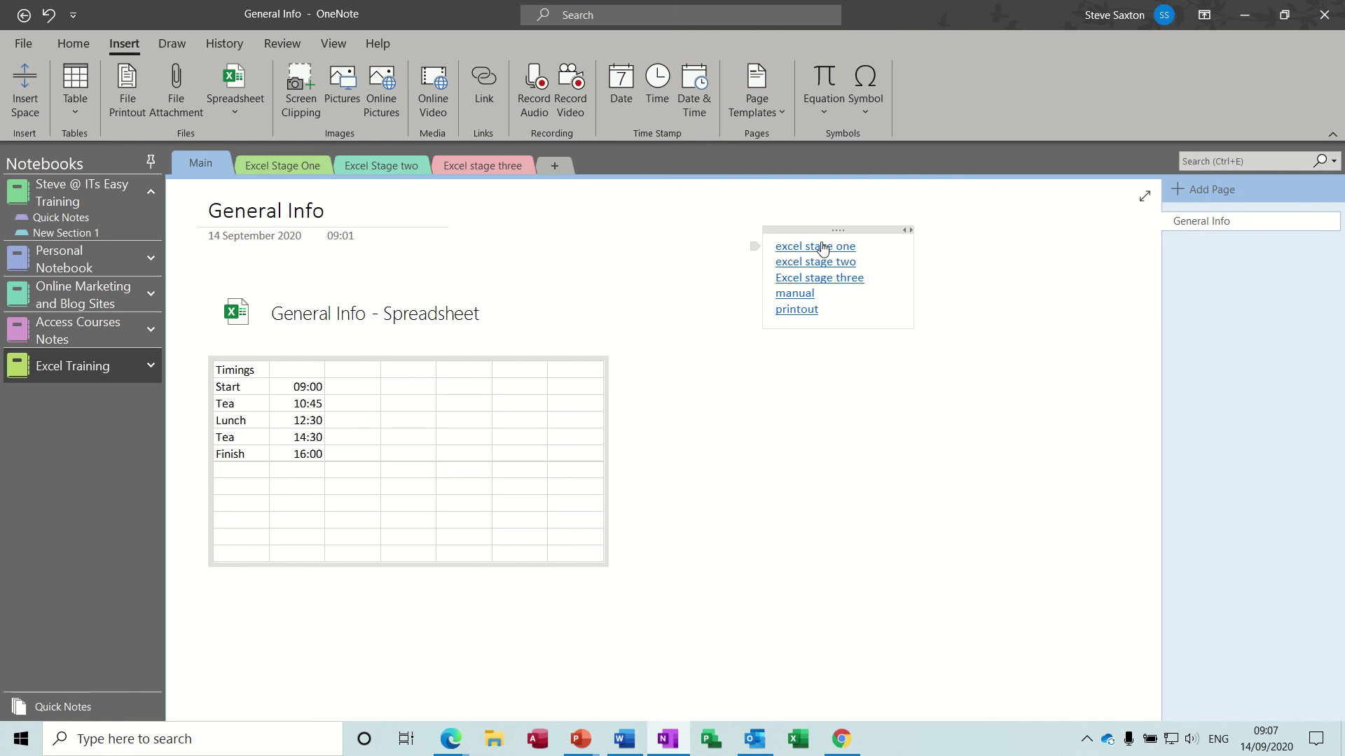
left_click_drag(805, 229, 724, 276)
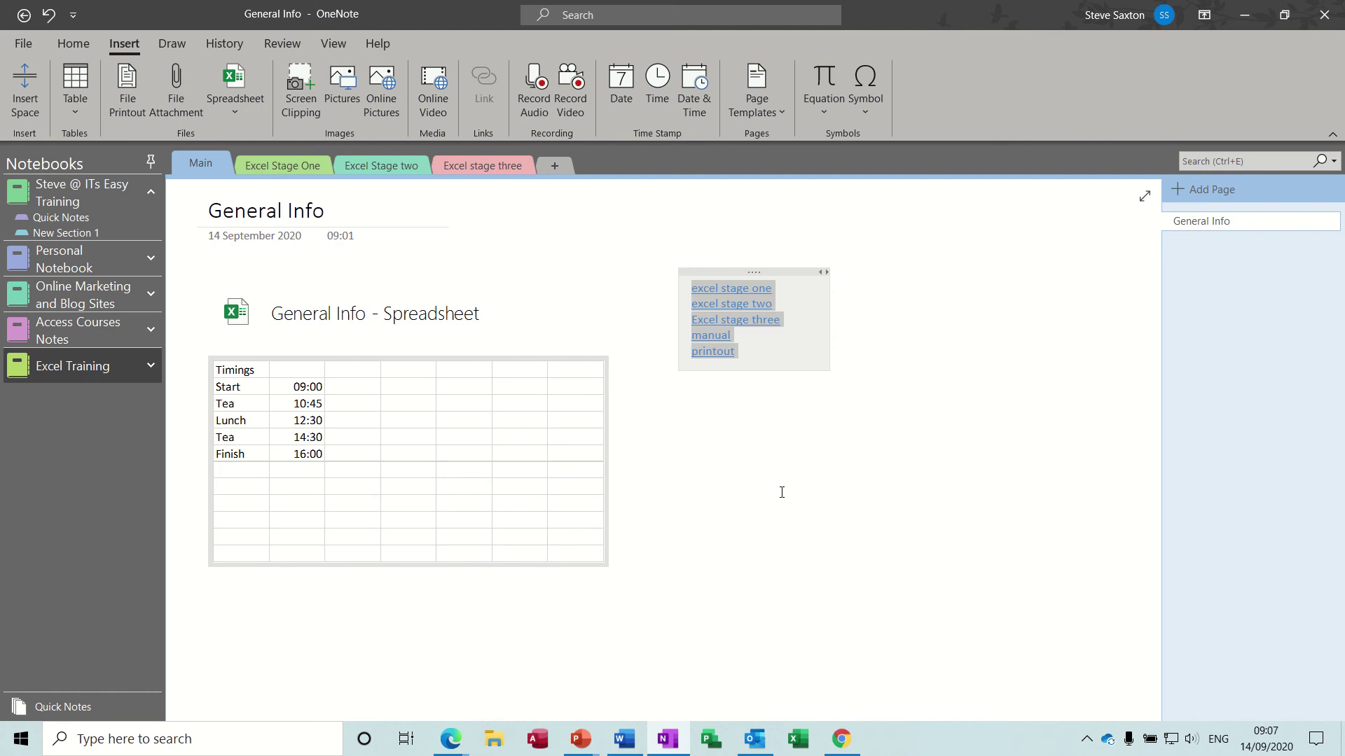
left_click(881, 425)
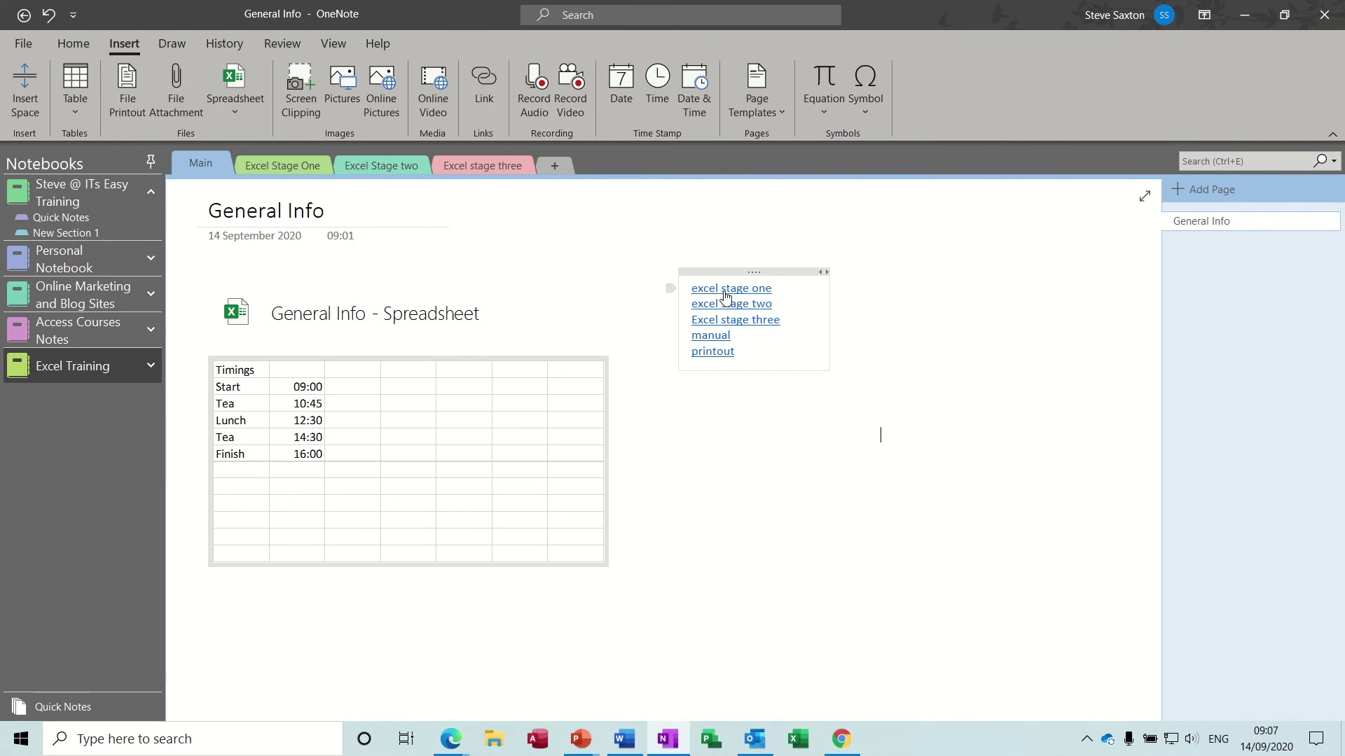
Save the current page as a page template named General Info
left_click(781, 113)
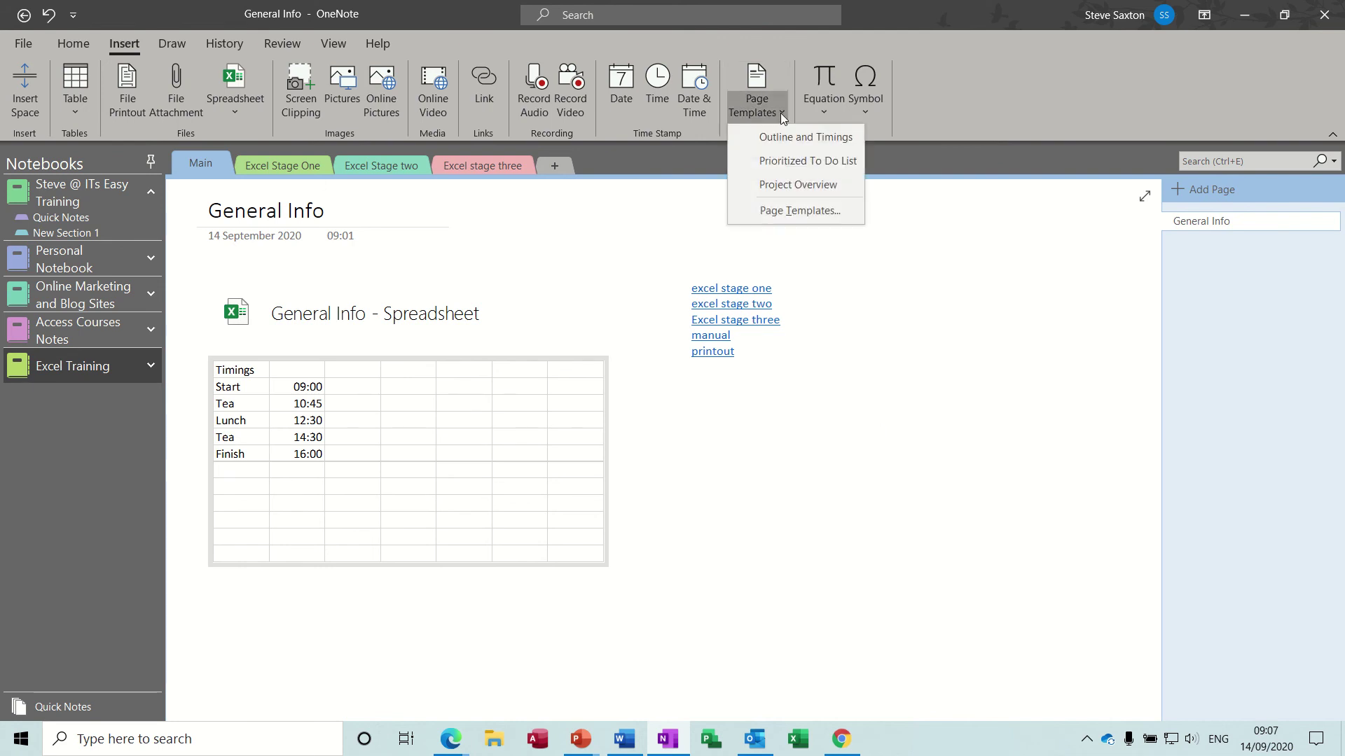
left_click(819, 215)
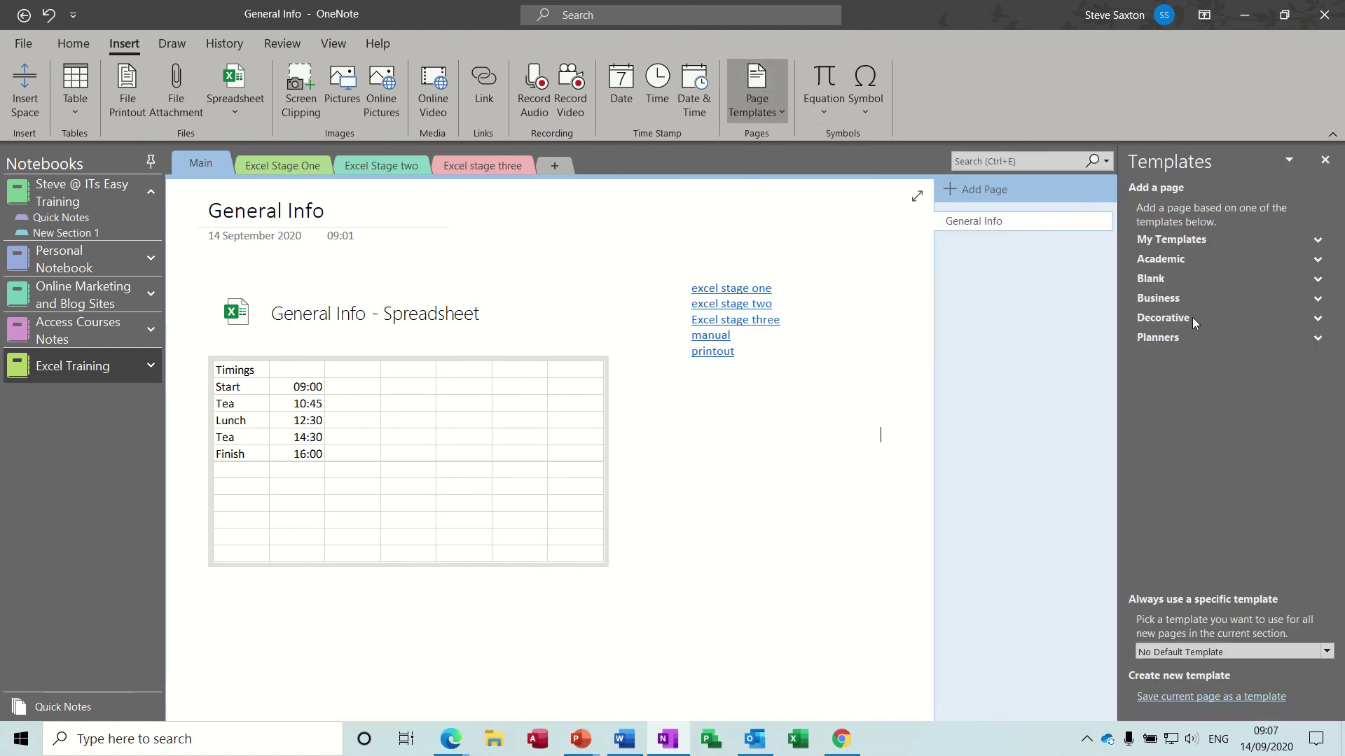
left_click(1229, 697)
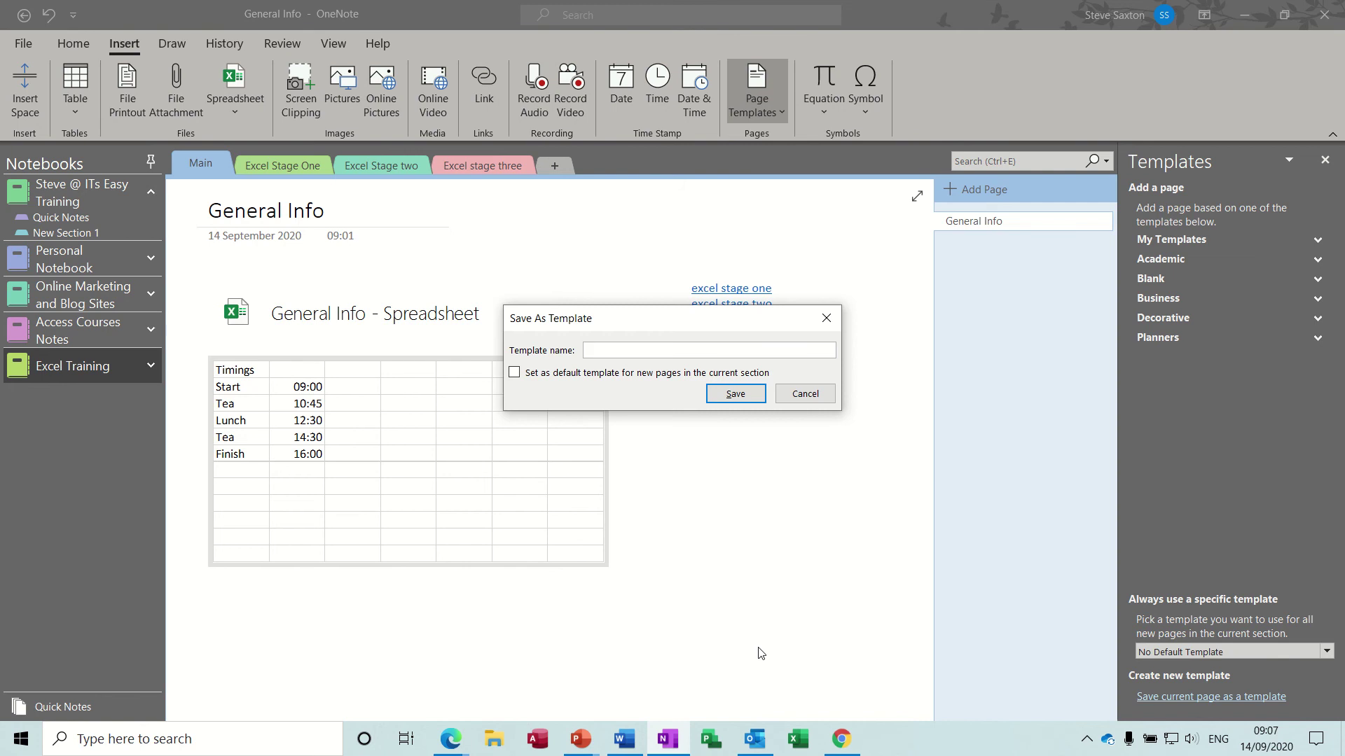
type("General Info")
left_click(735, 395)
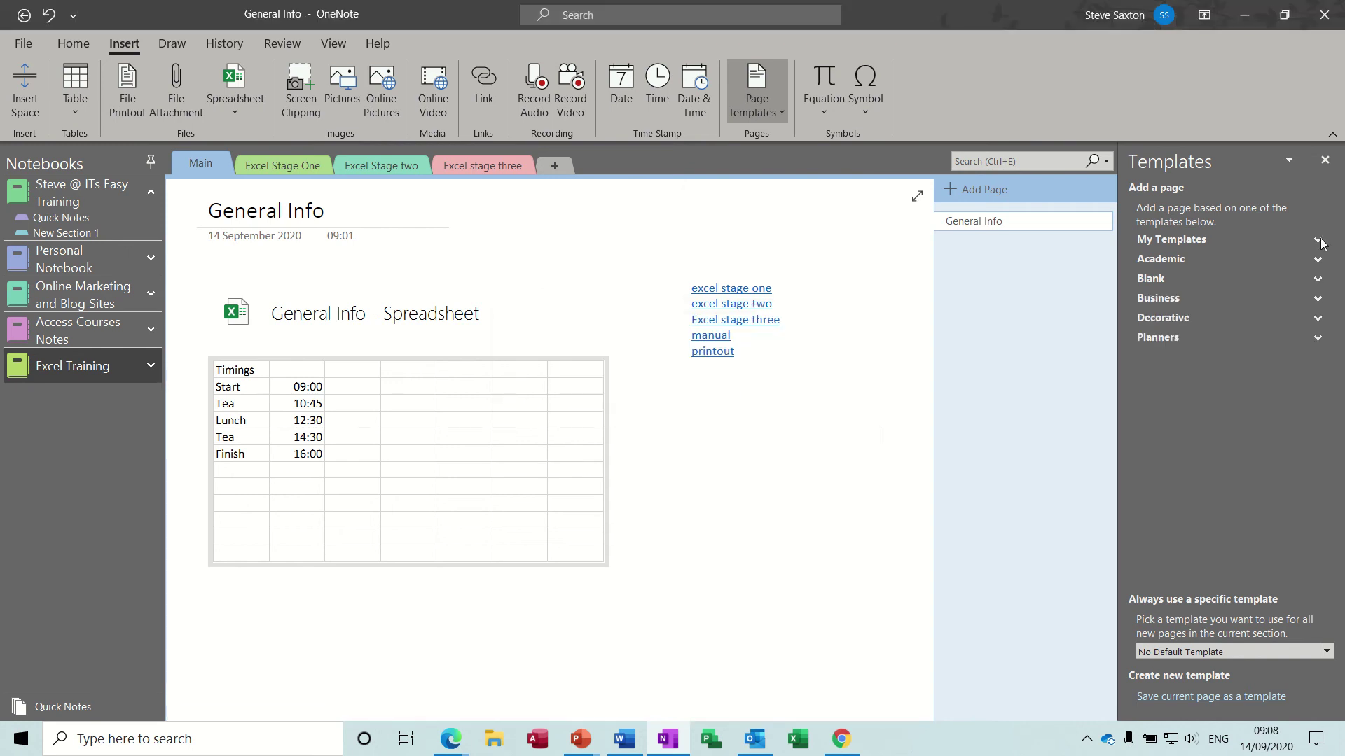
Add a page from the General Info template to the Excel Stage One, Excel Stage two and Excel stage three sections
left_click(1318, 239)
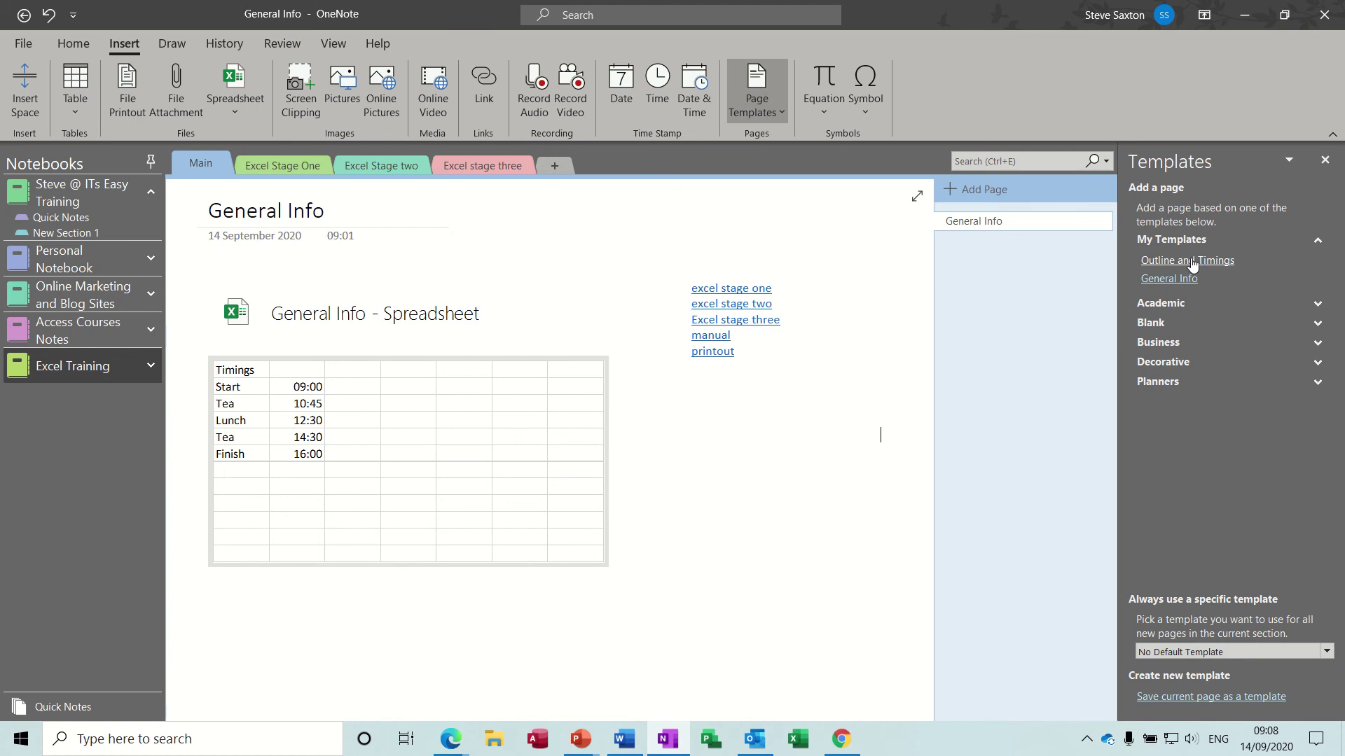
left_click(299, 167)
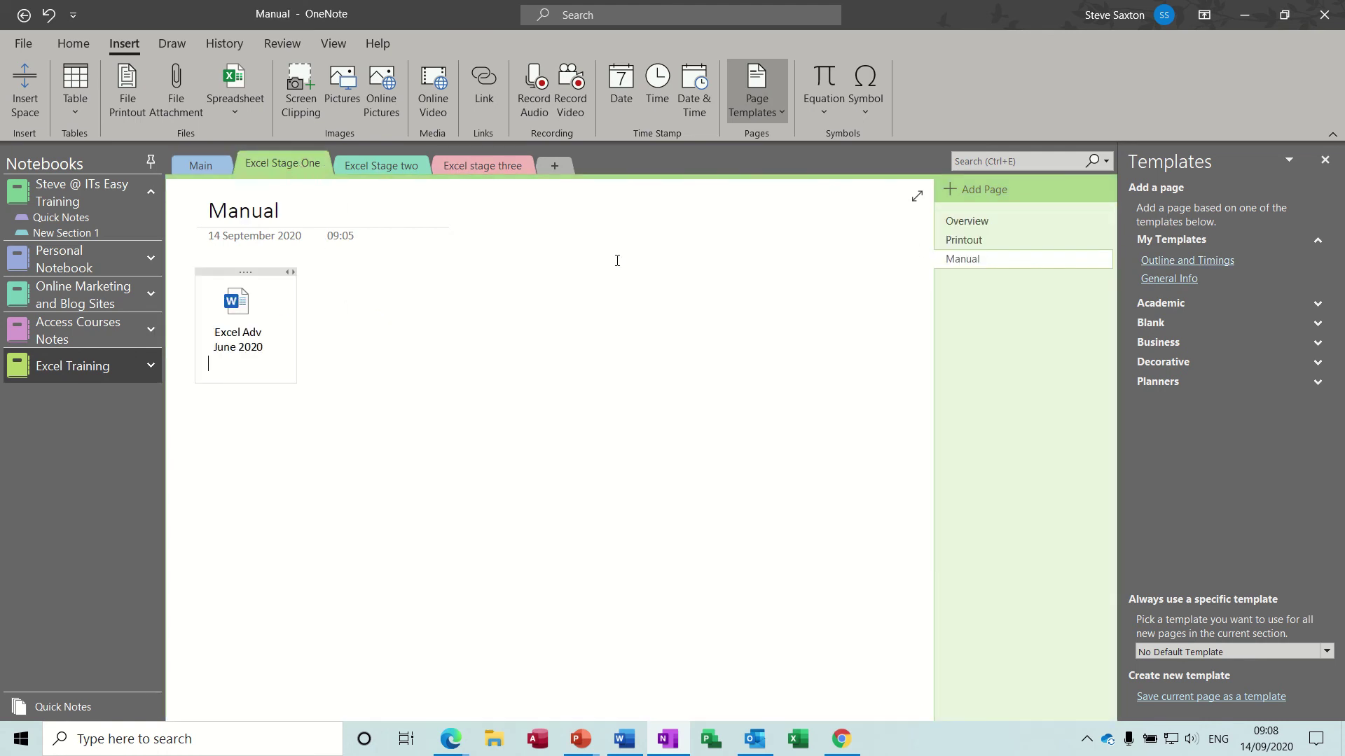
left_click(1167, 279)
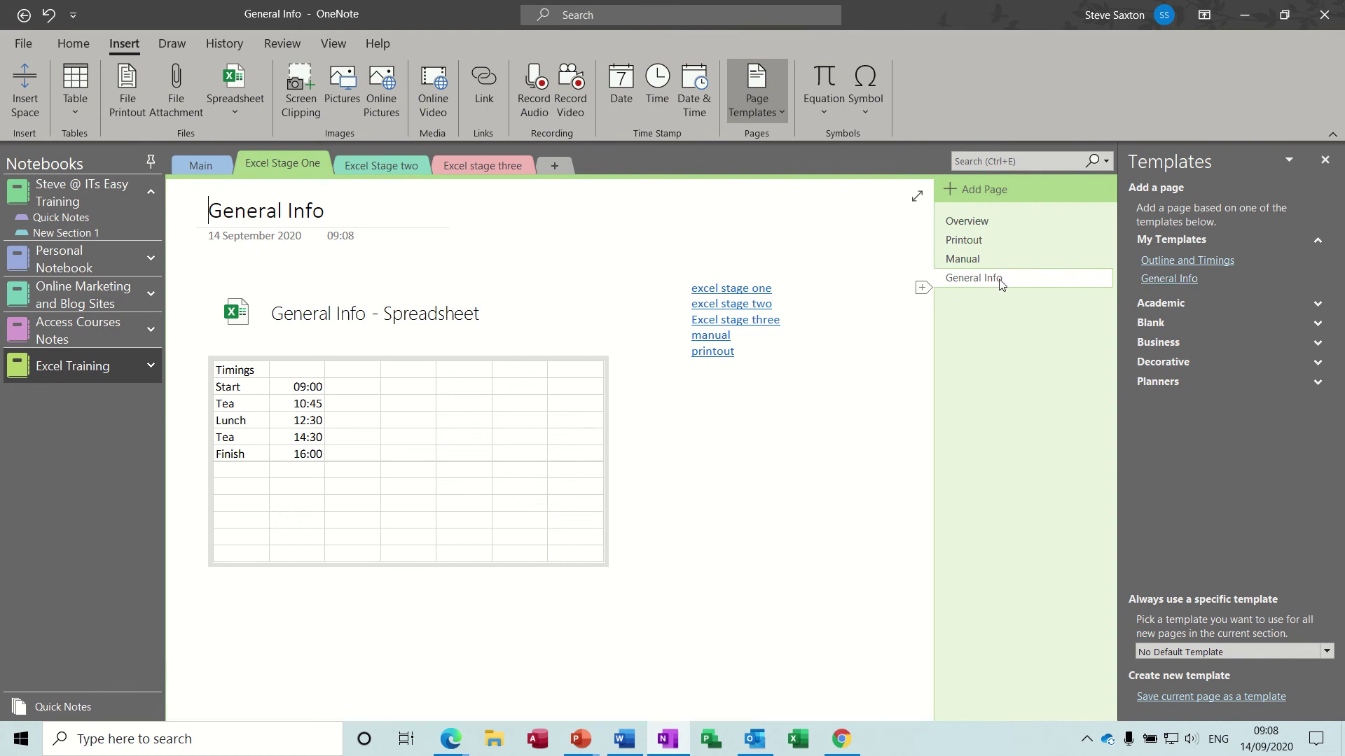
left_click(371, 166)
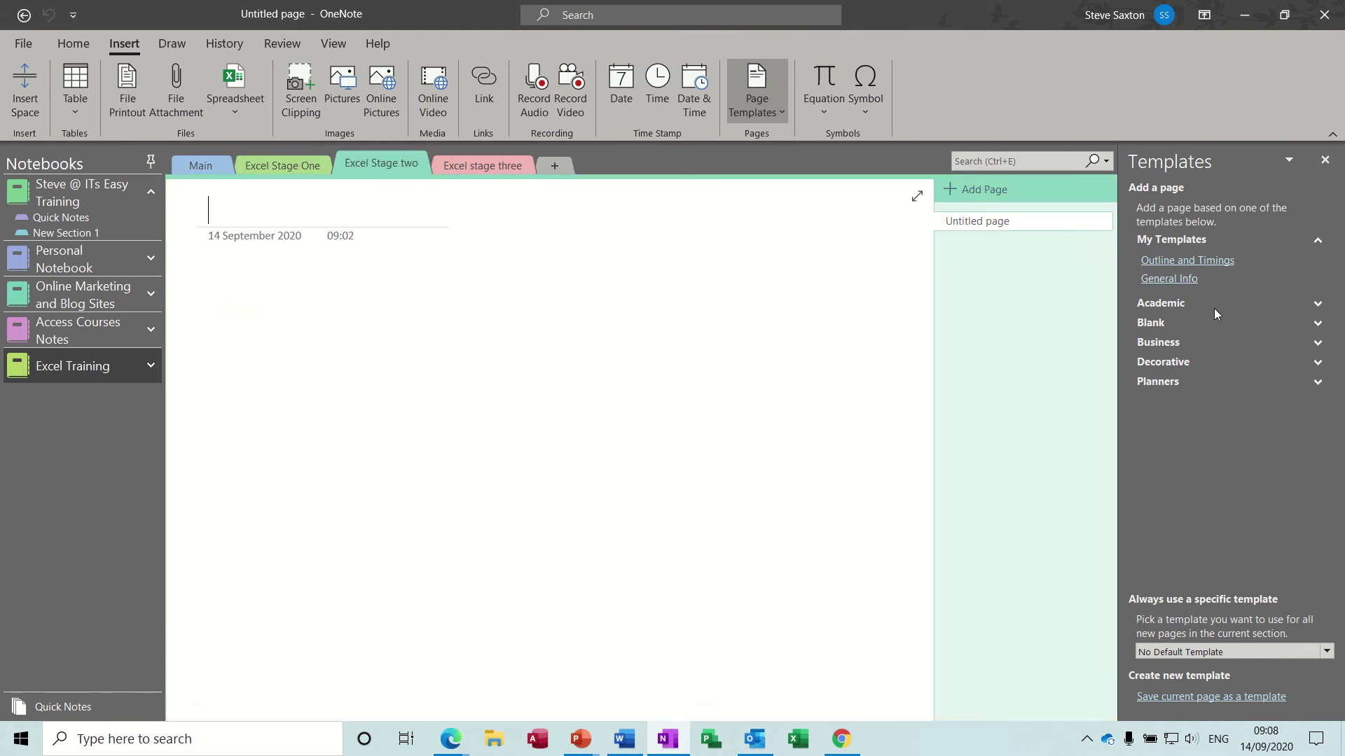
left_click(1186, 280)
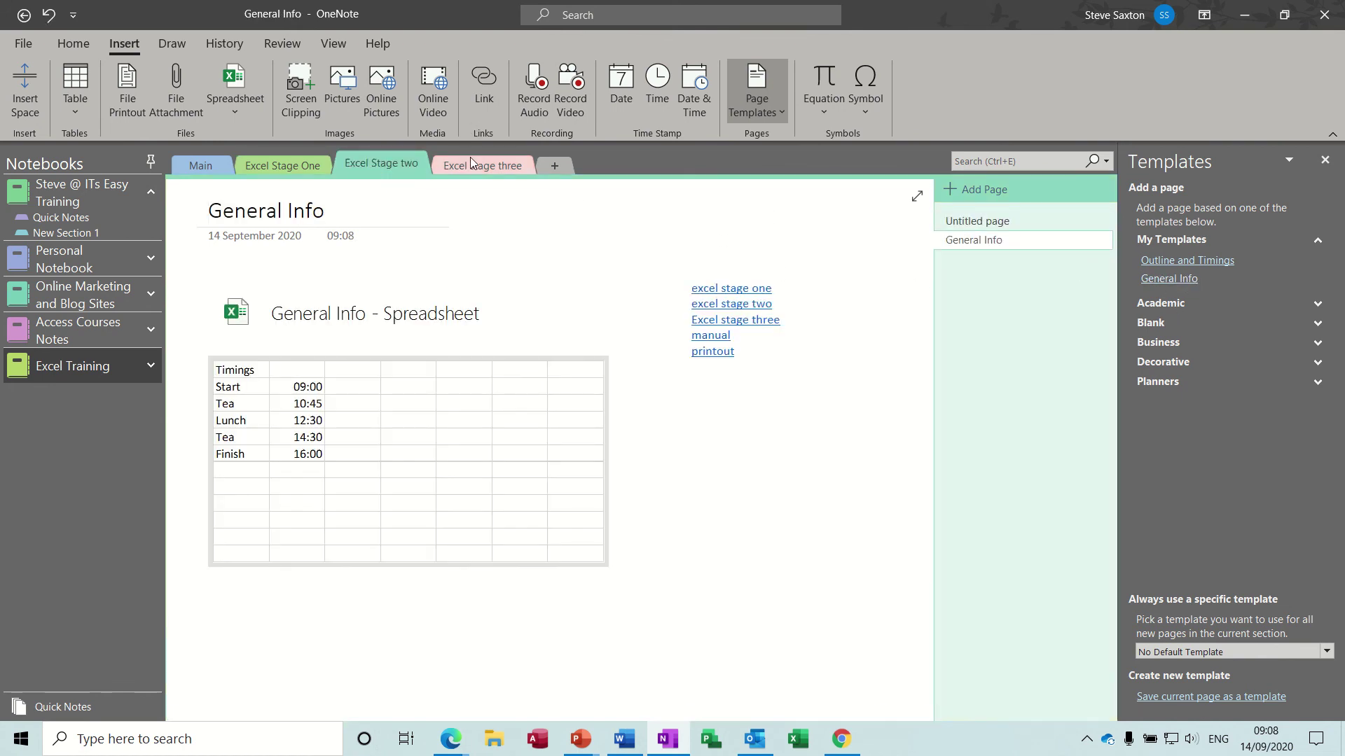
left_click(476, 163)
left_click(1170, 280)
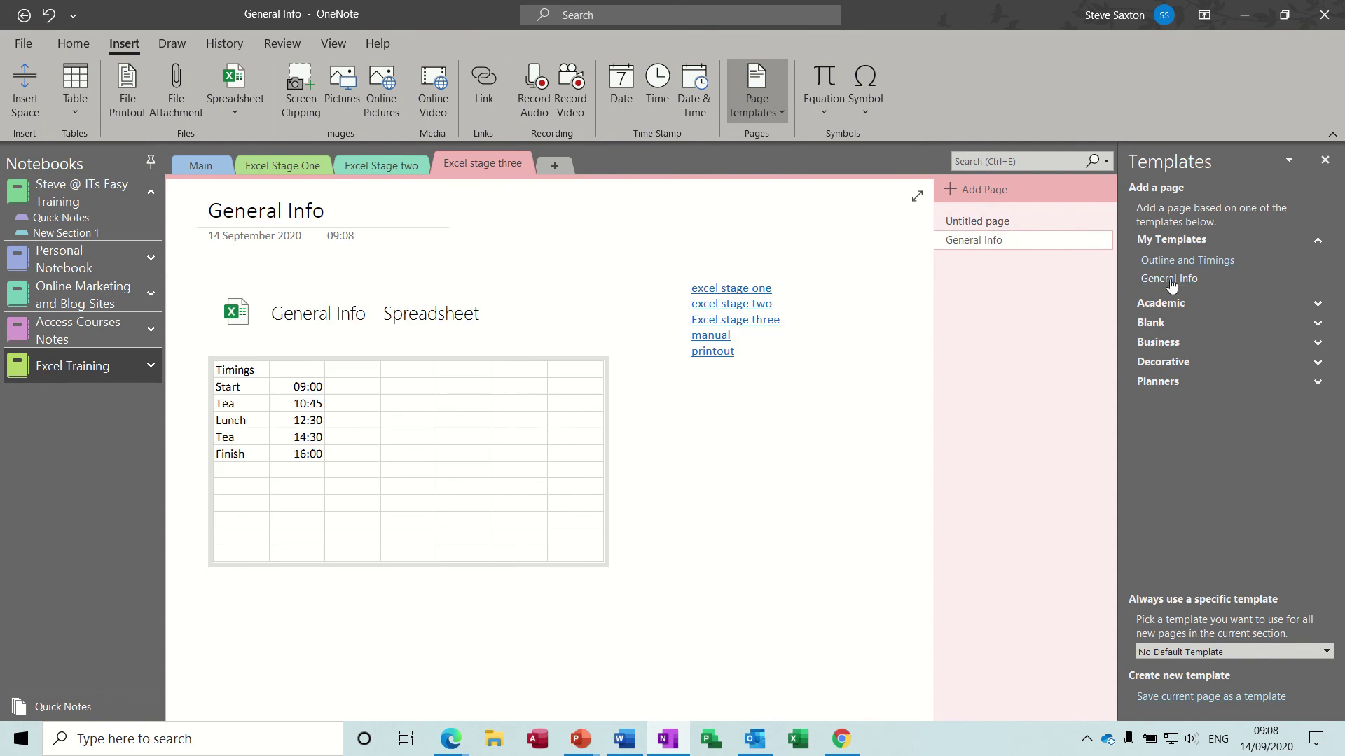
Delete the blank untitled pages from the Excel stage three and Excel Stage two sections
left_click(970, 222)
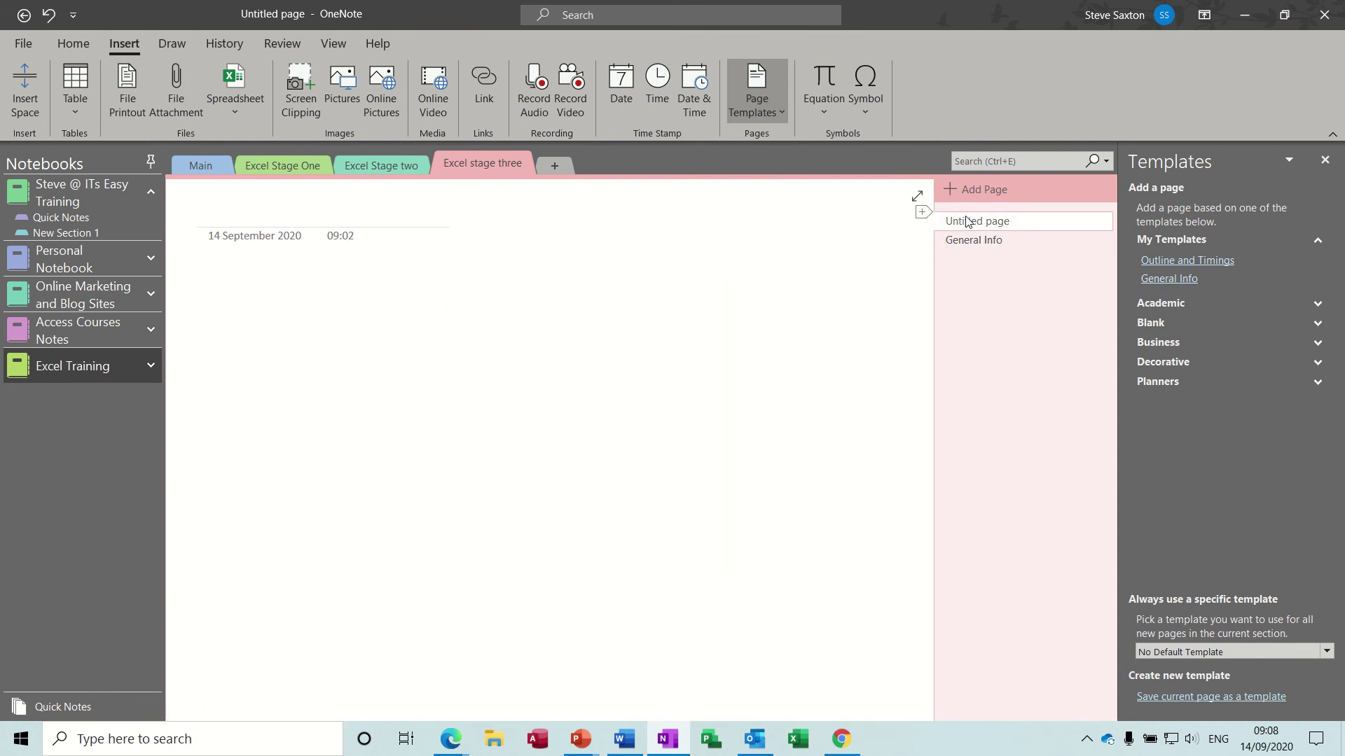
right_click(998, 221)
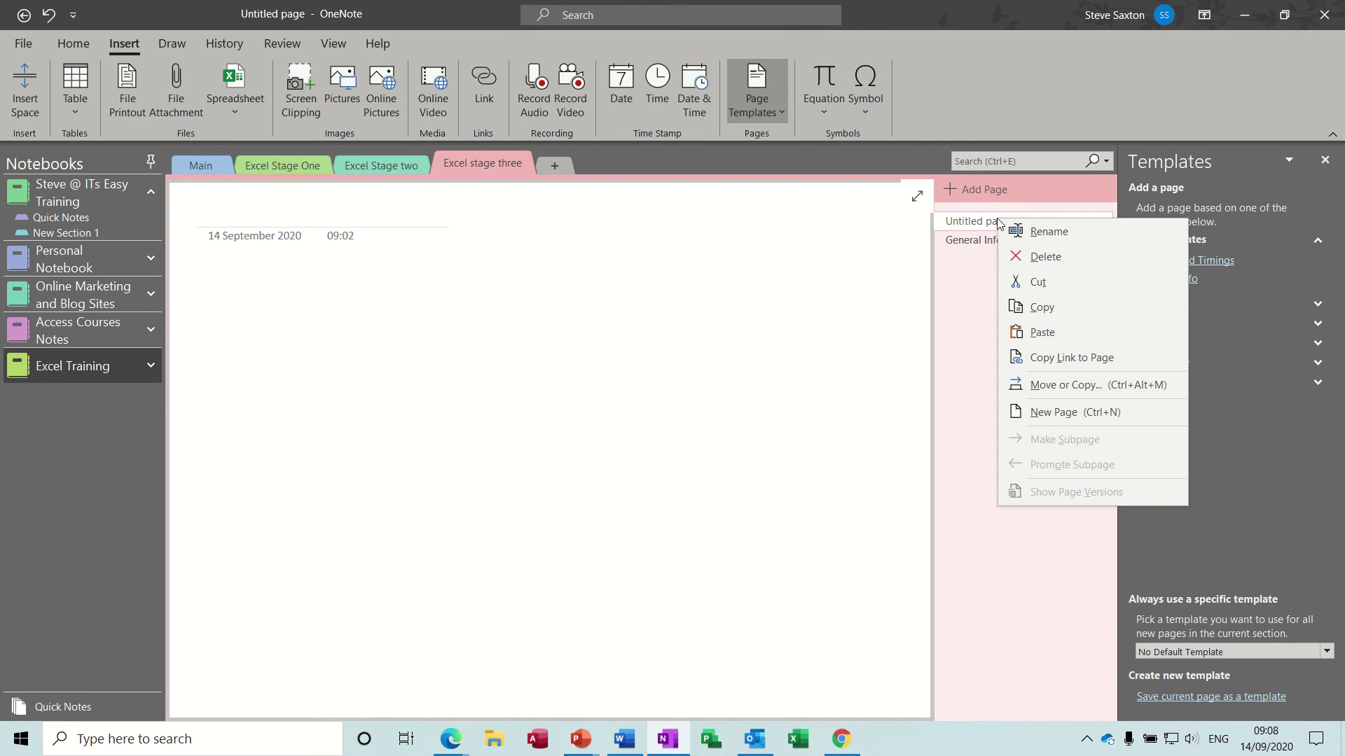
left_click(1037, 257)
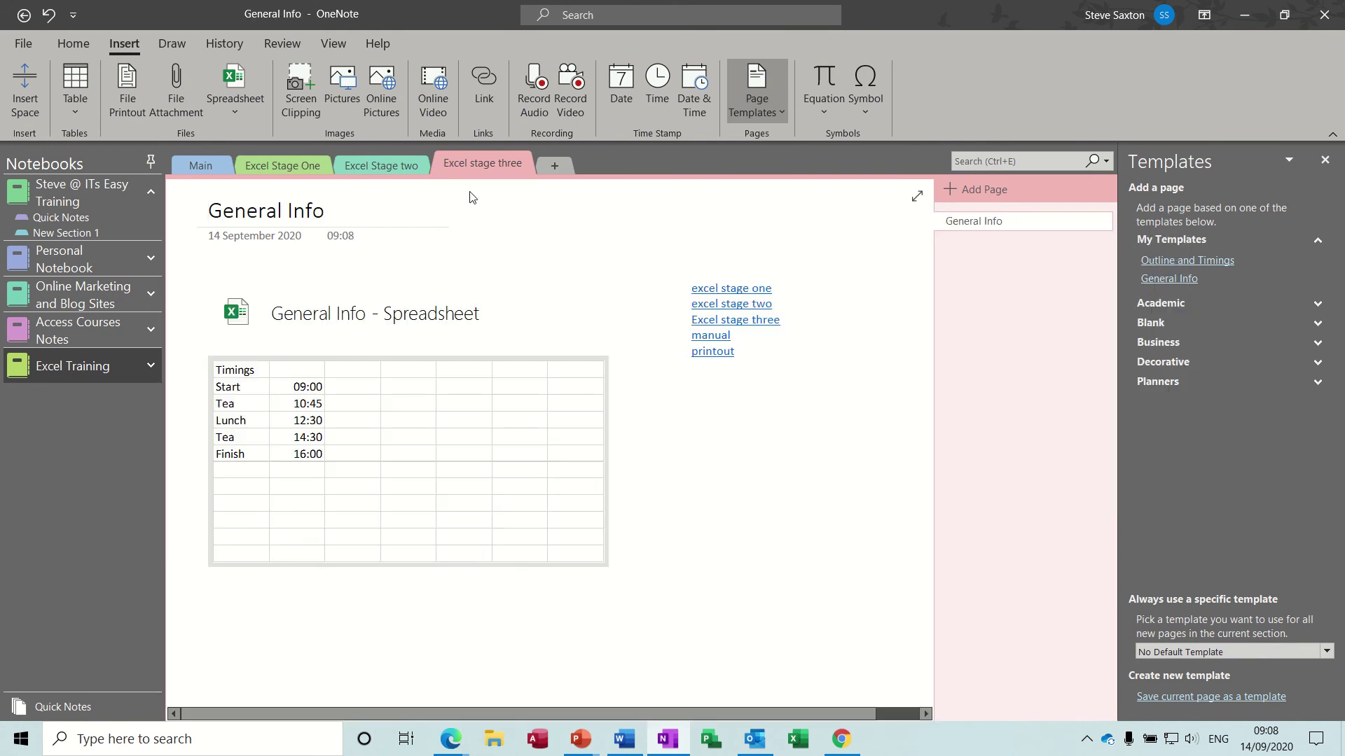
left_click(393, 165)
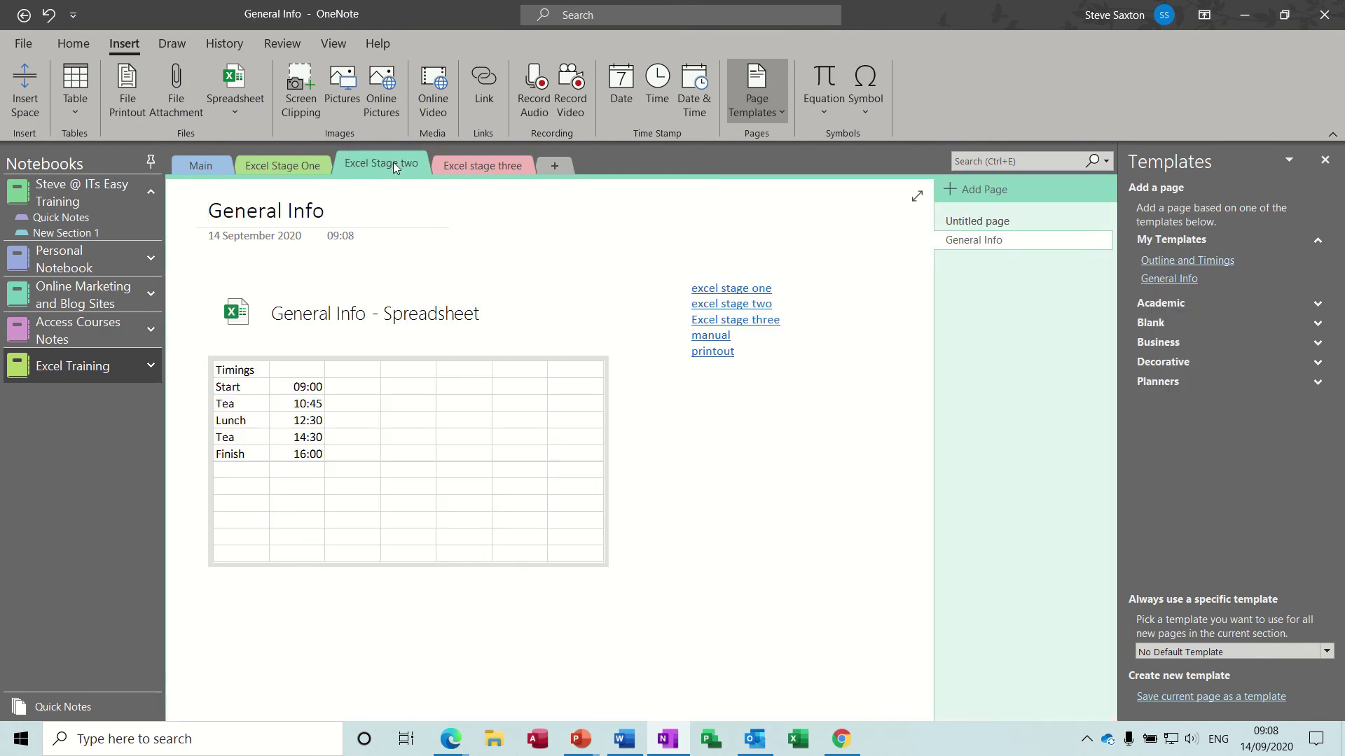
left_click(984, 222)
right_click(985, 223)
left_click(1035, 258)
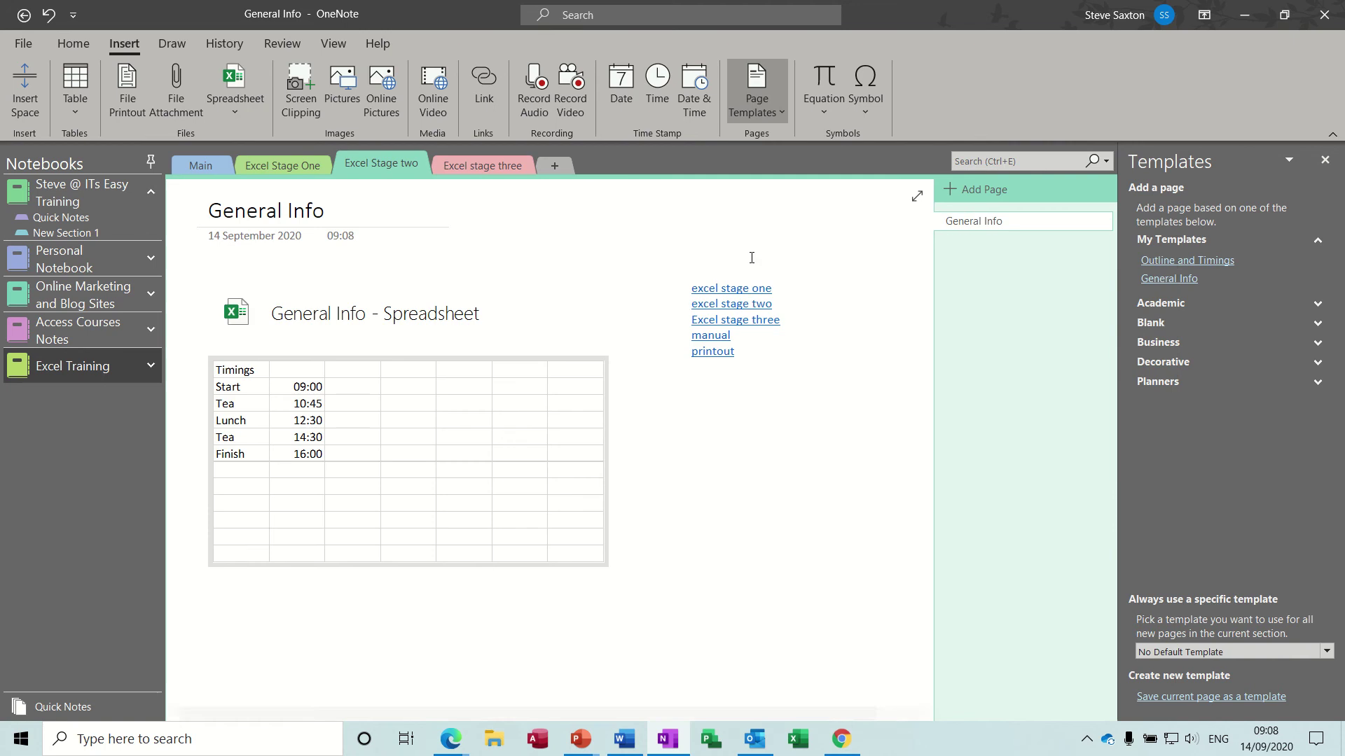
Create a section named Comments after Excel stage three and title its first page My Ideas
left_click(472, 161)
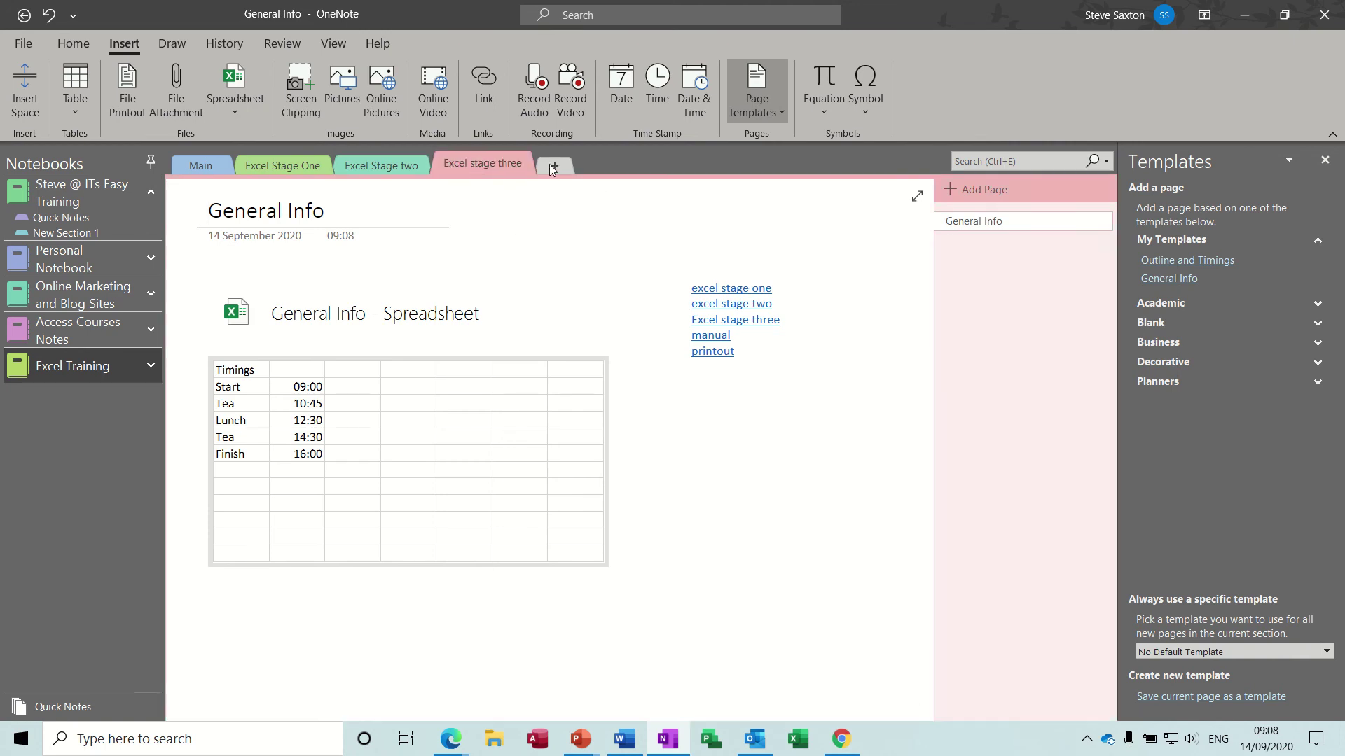
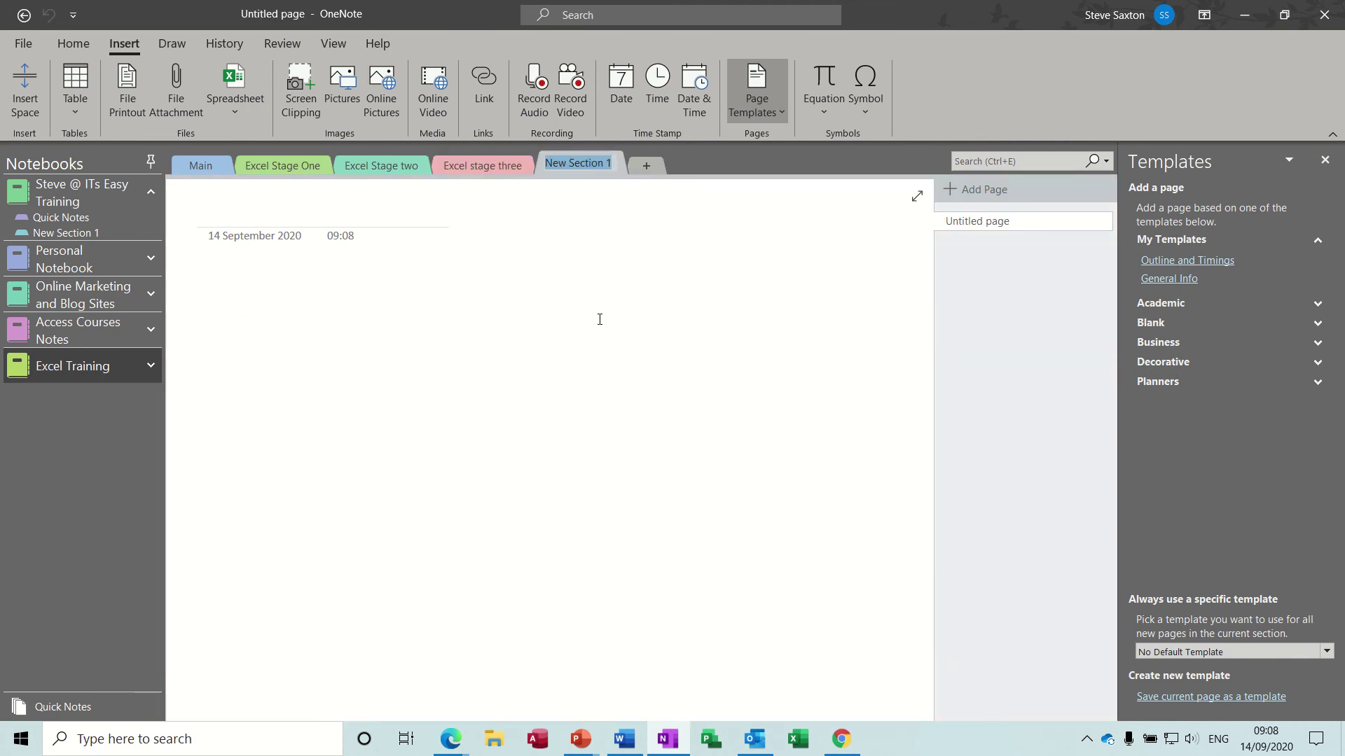
type("Comments")
key("Return")
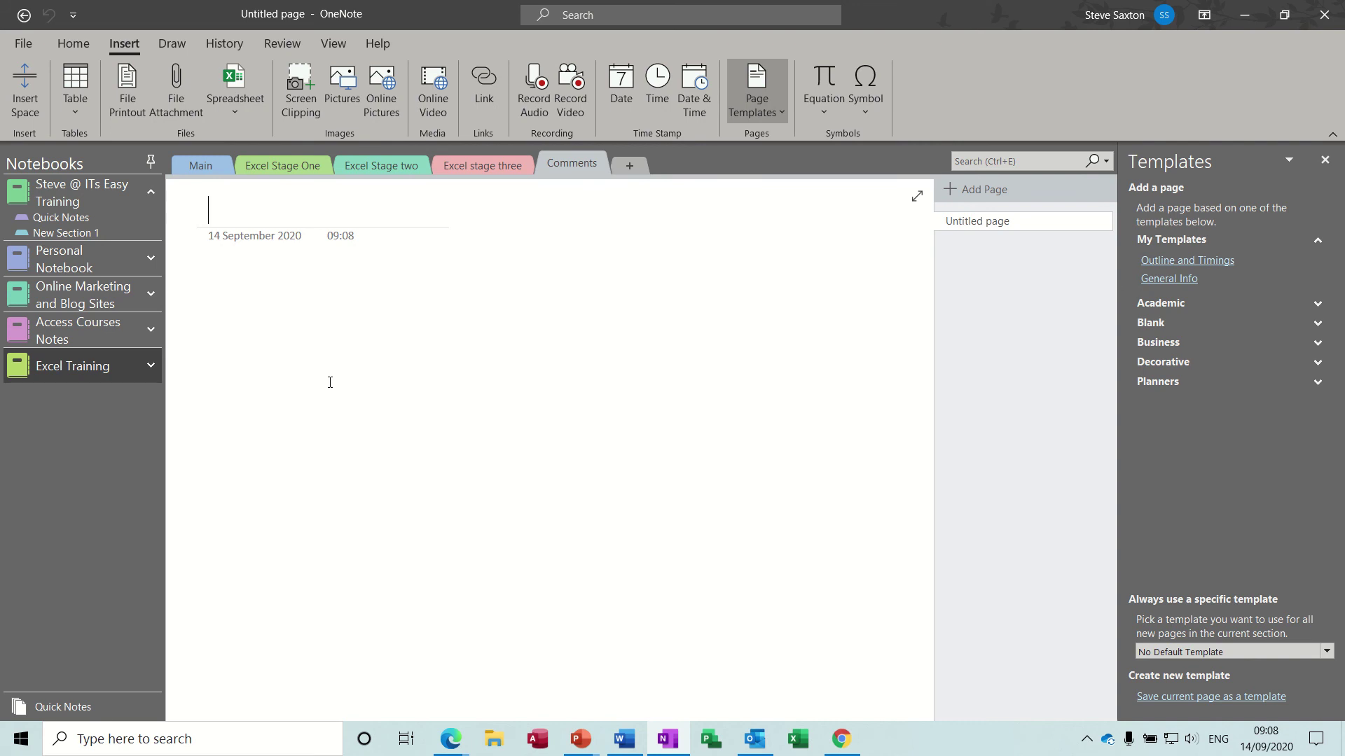
type("My Ideas")
left_click(233, 268)
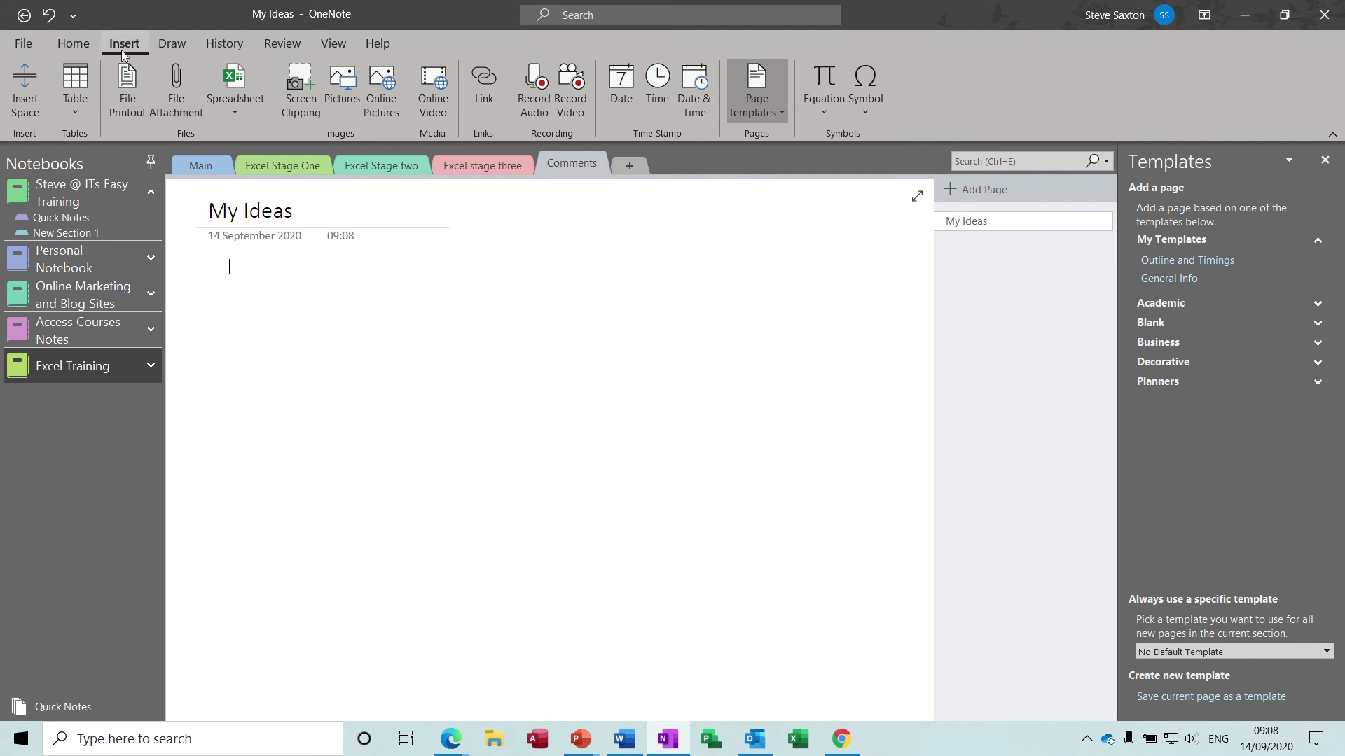
Close the Templates pane and start docked Linked Notes on the current My Ideas page
left_click(280, 44)
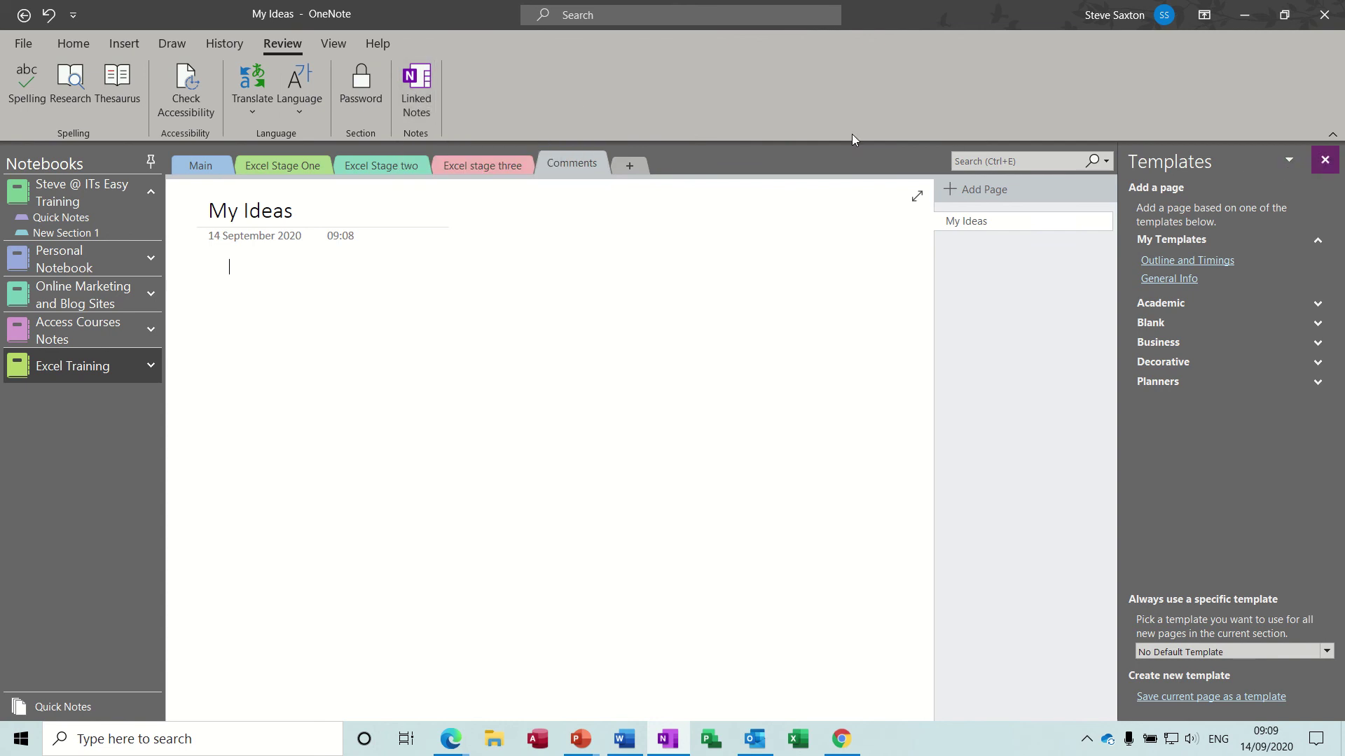
left_click(1324, 160)
left_click(417, 82)
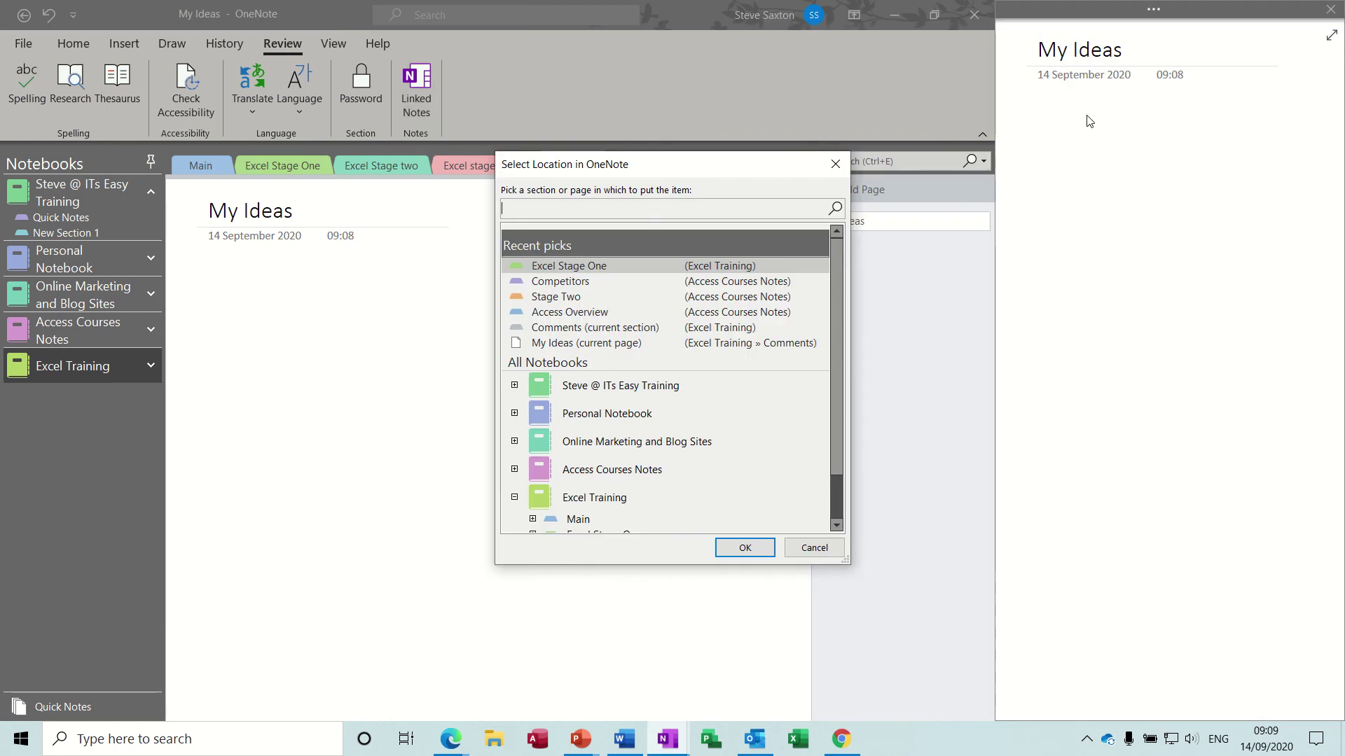
left_click(549, 346)
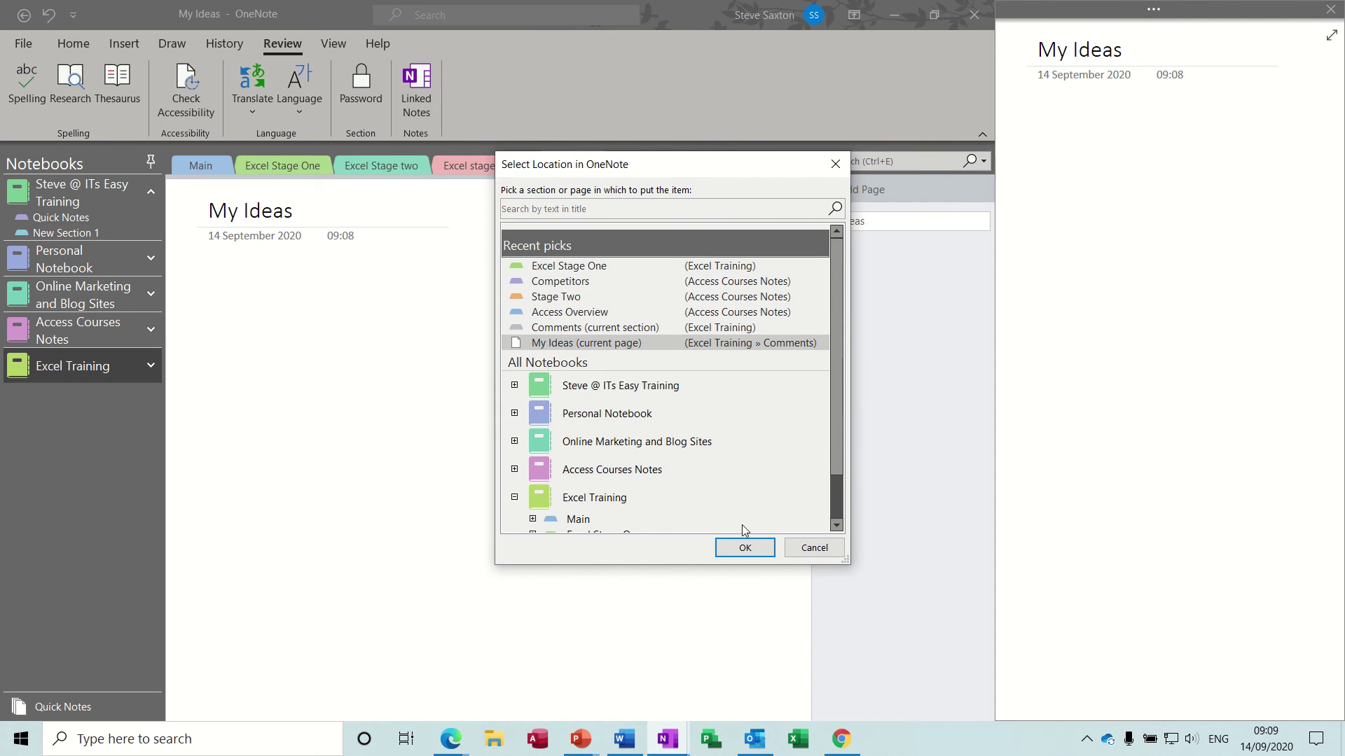
left_click(742, 548)
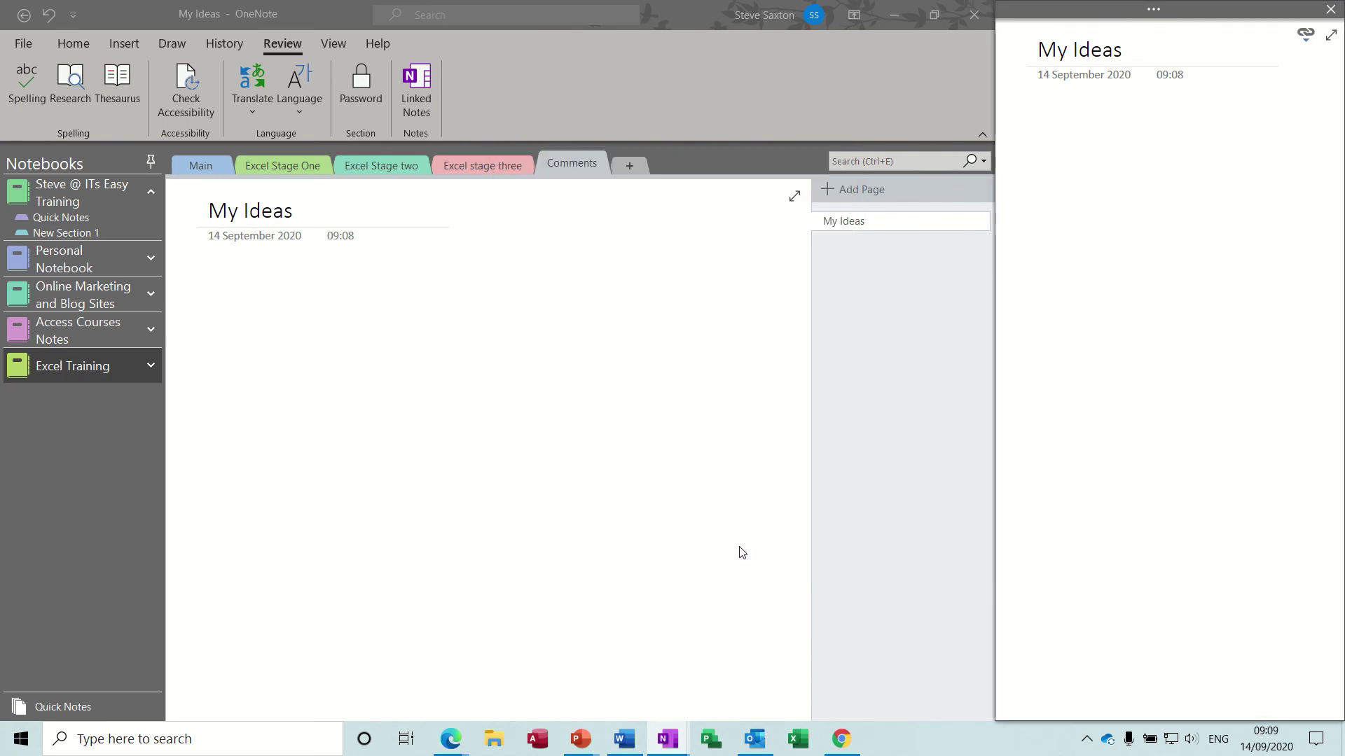
Switch to the Word document headed competitor, close the CV Assistant and select the first School Name placeholder under Education
left_click(636, 736)
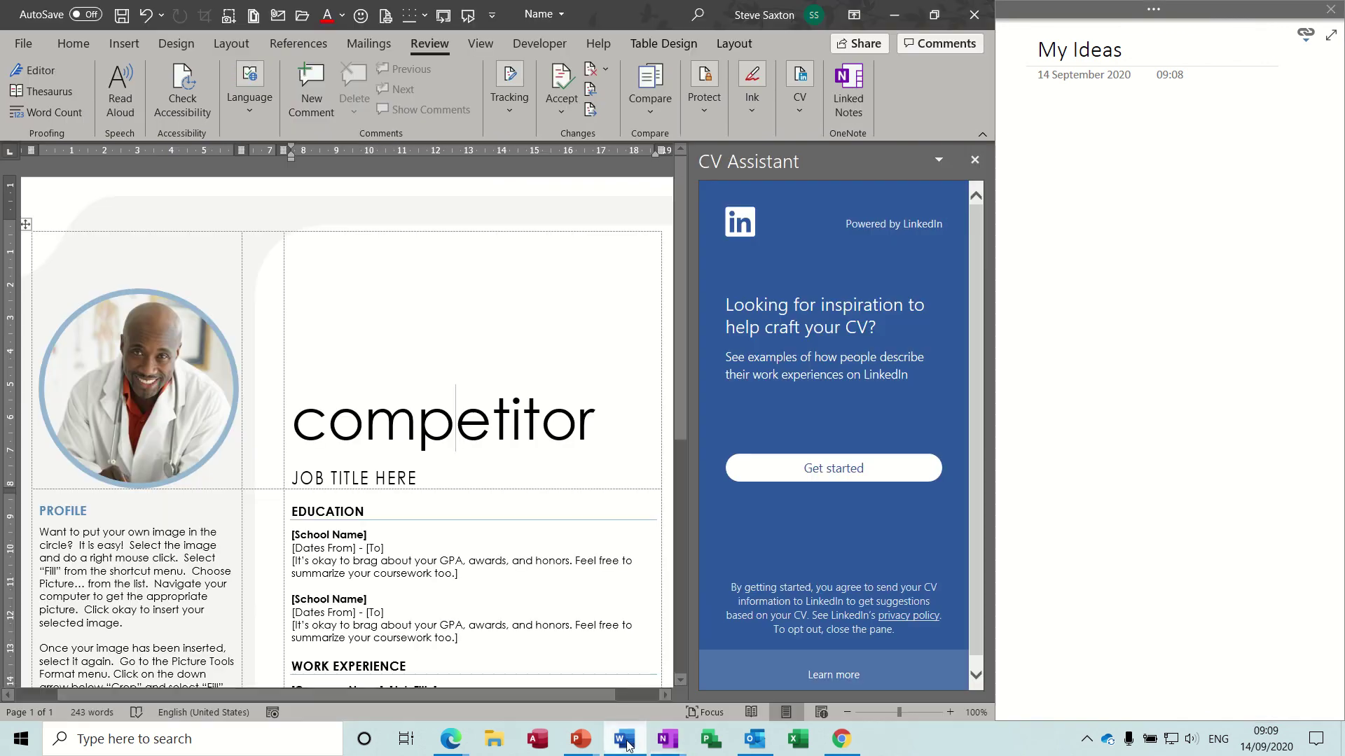
double_click(505, 517)
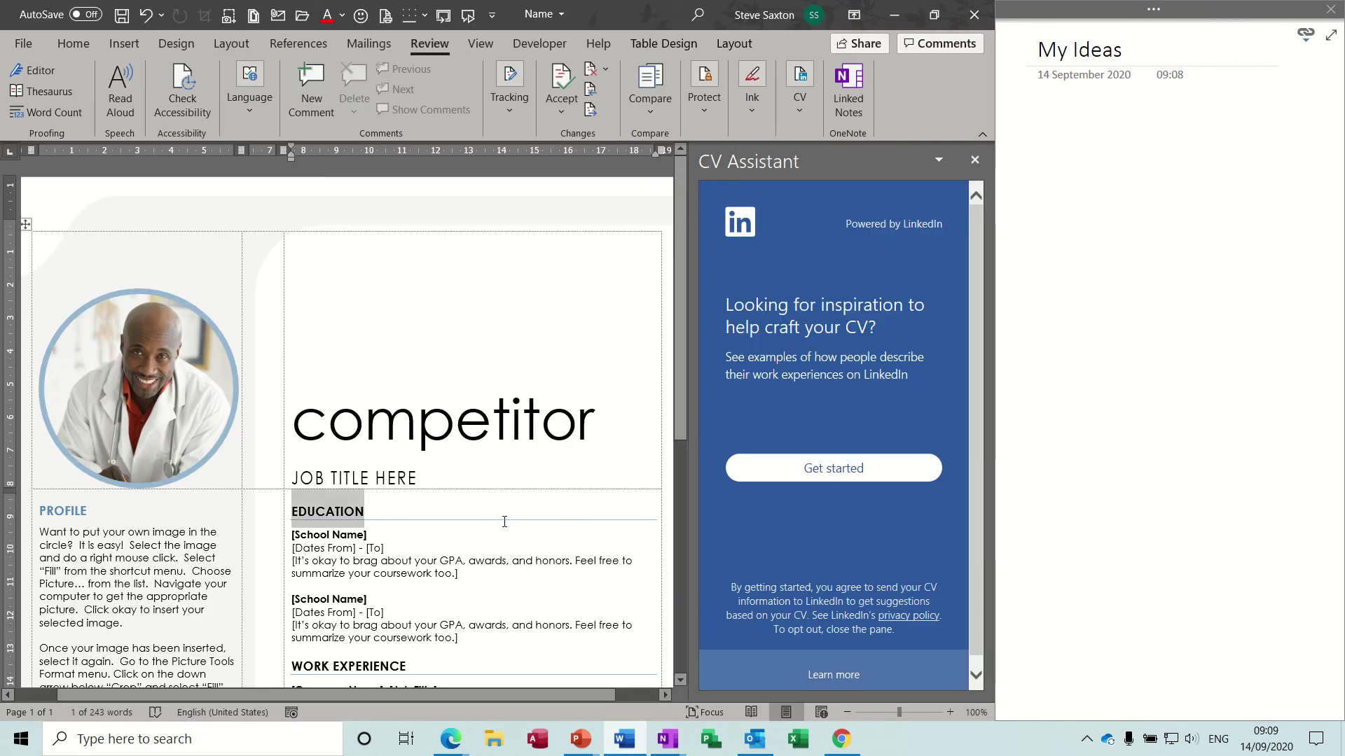
left_click(483, 552)
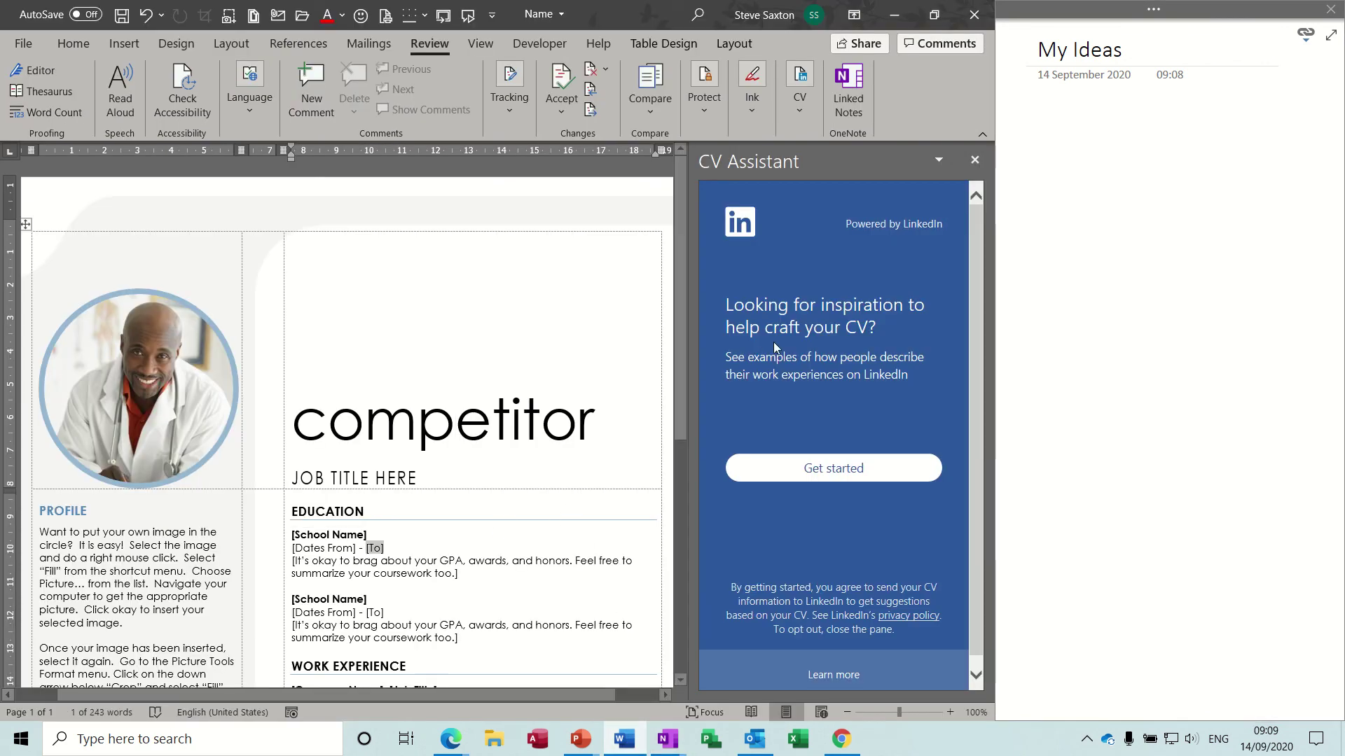
left_click(974, 160)
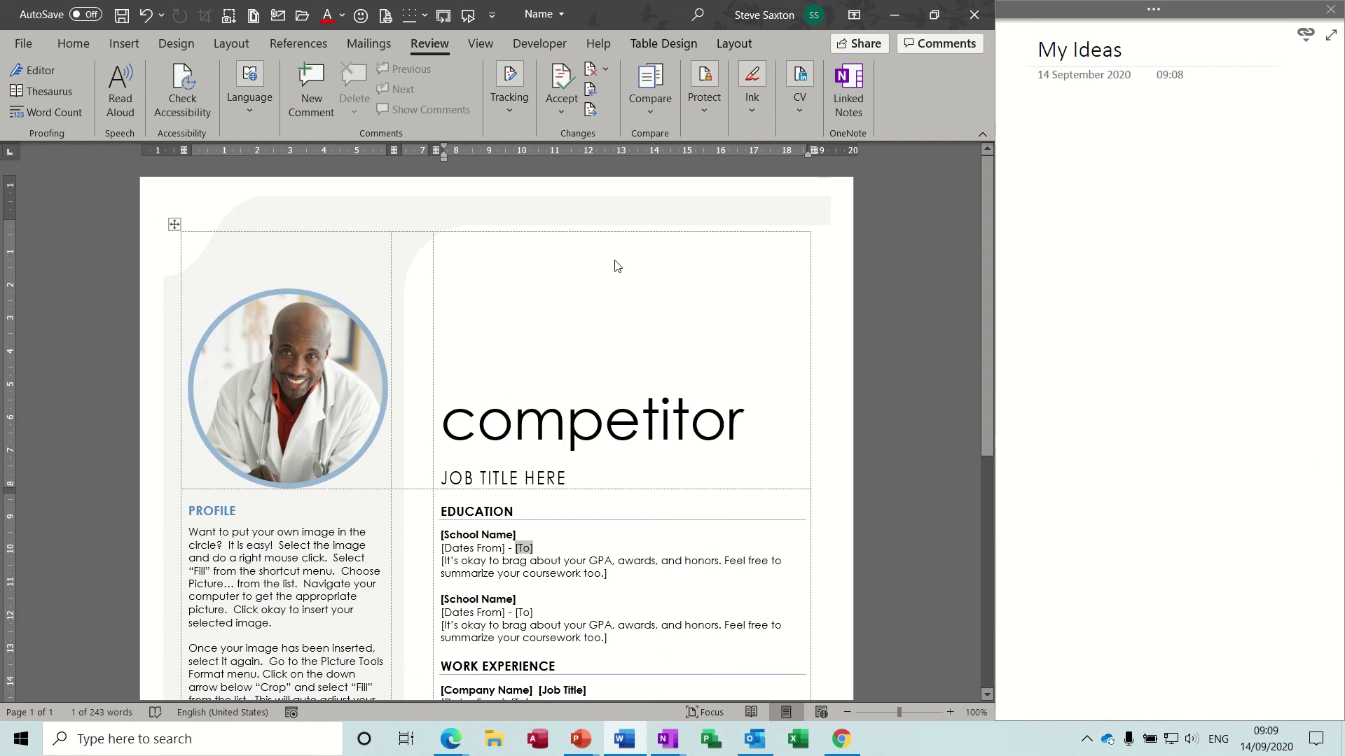
left_click(599, 540)
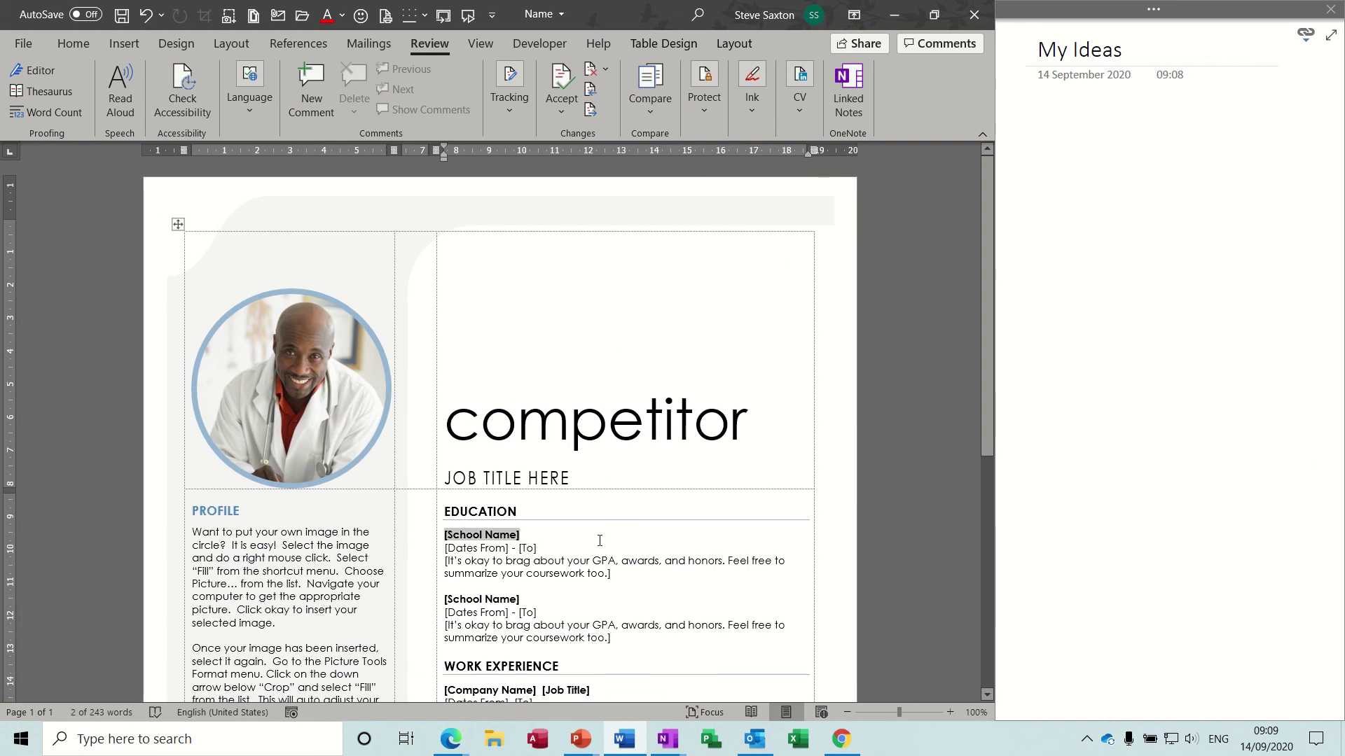
Write the linked note "Don't like the layout" on the docked My Ideas page for the Word document
left_click(1066, 145)
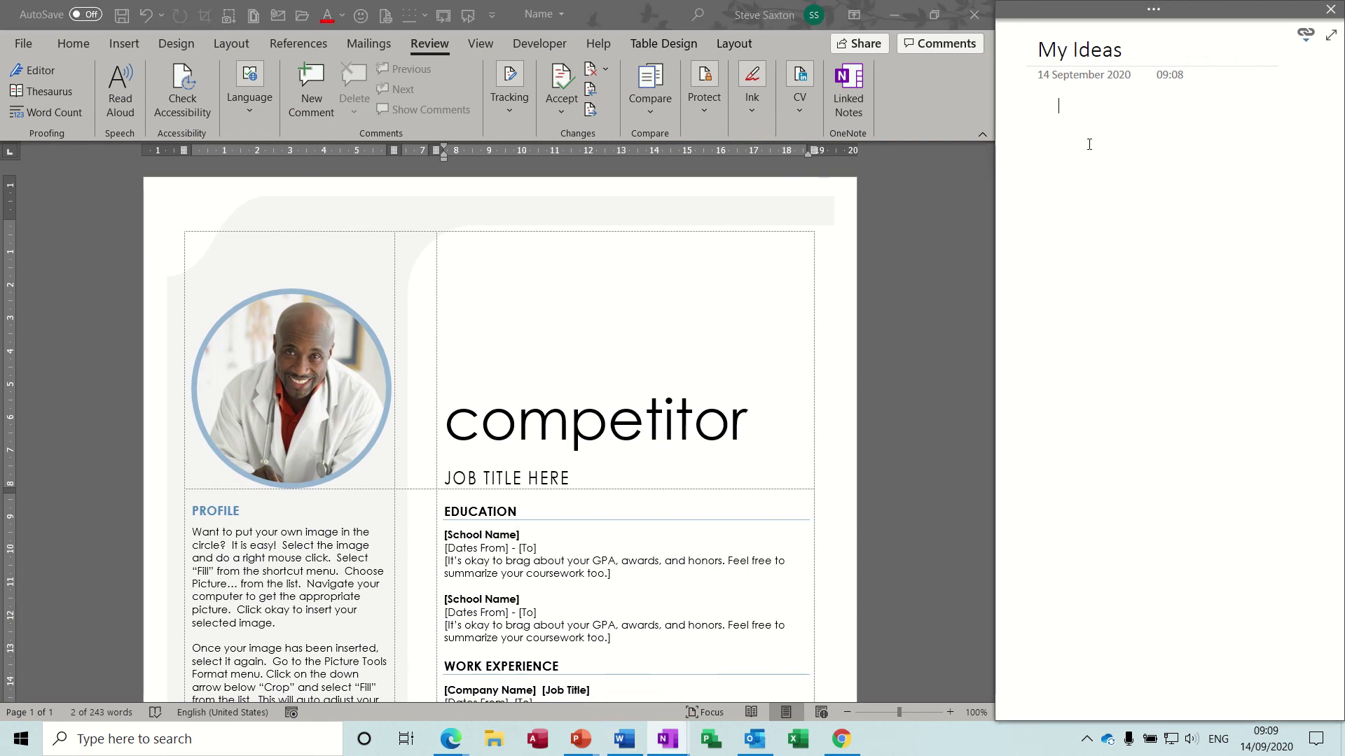
type("Don'")
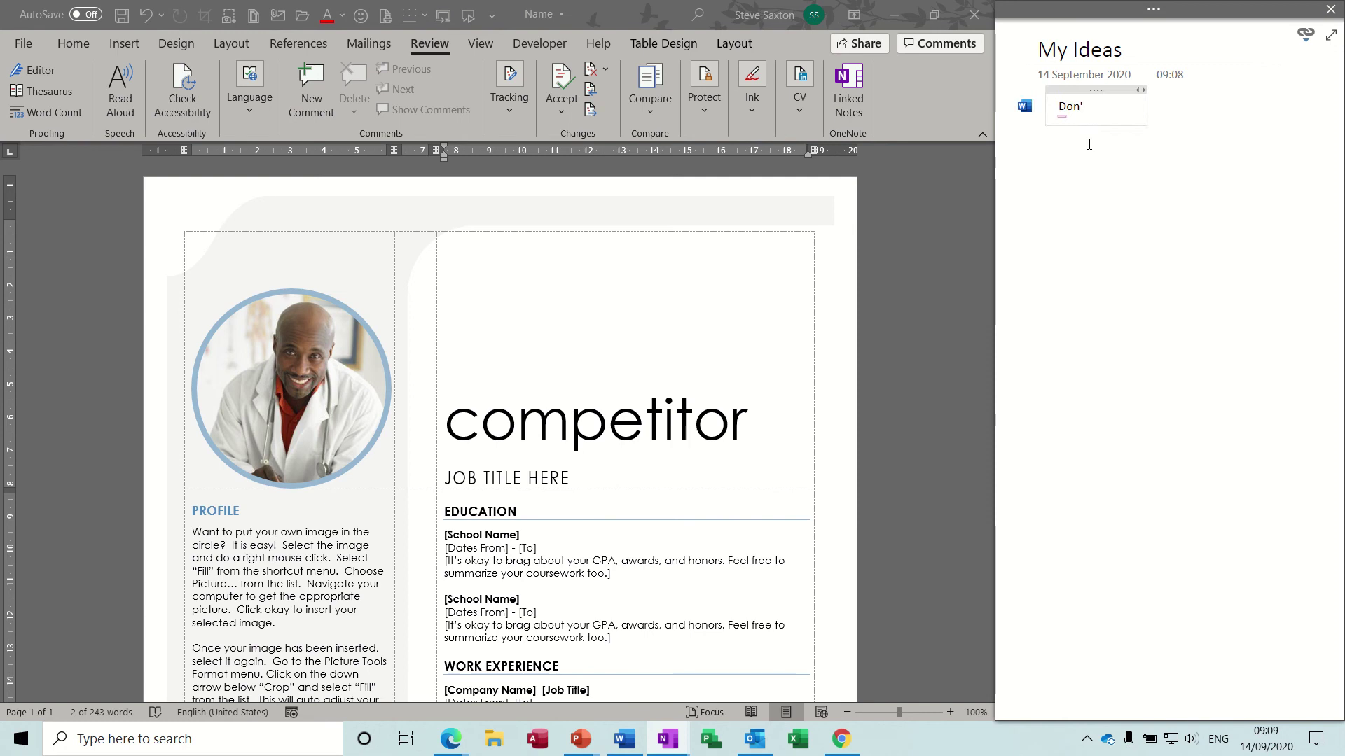
type(";")
type(" like the la")
type("yout")
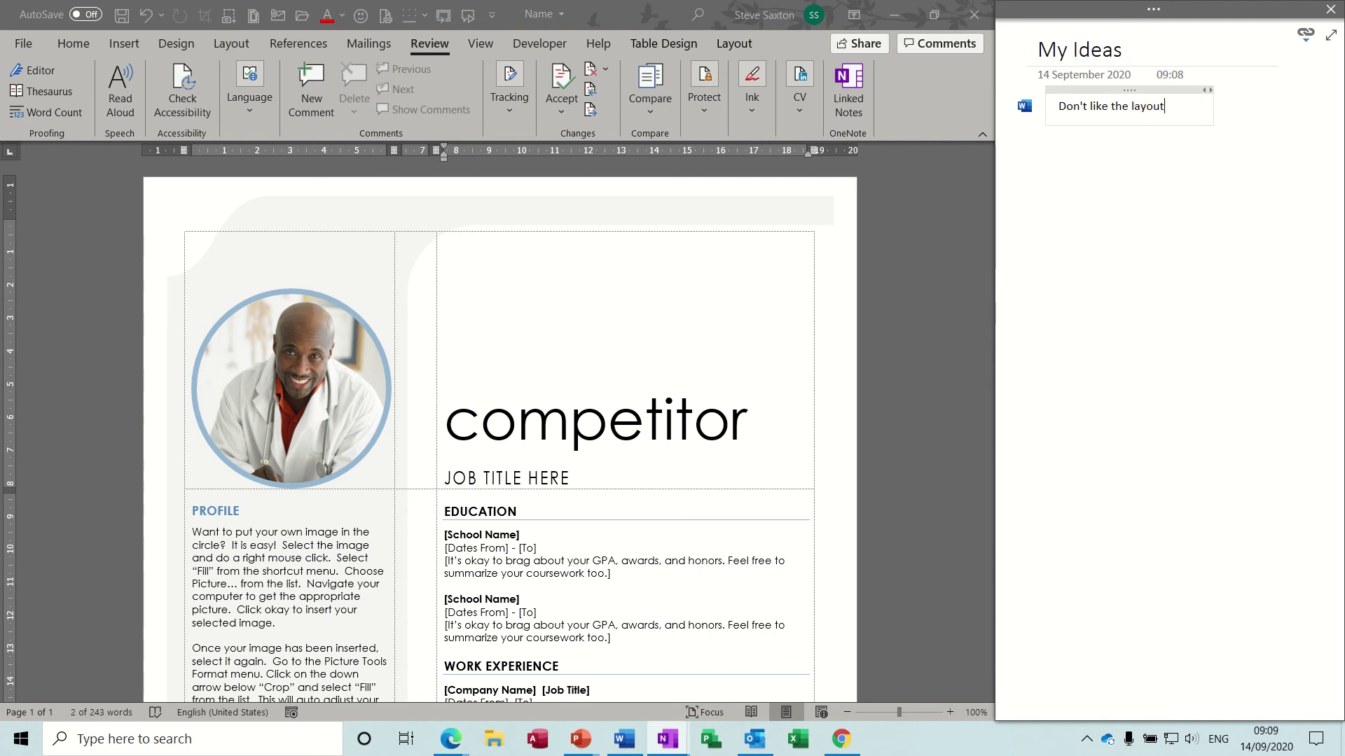
mouse_move(1027, 109)
Switch to the Introduction to Access test presentation in PowerPoint and add the linked note "Colour not great" below the layout note
mouse_move(575, 746)
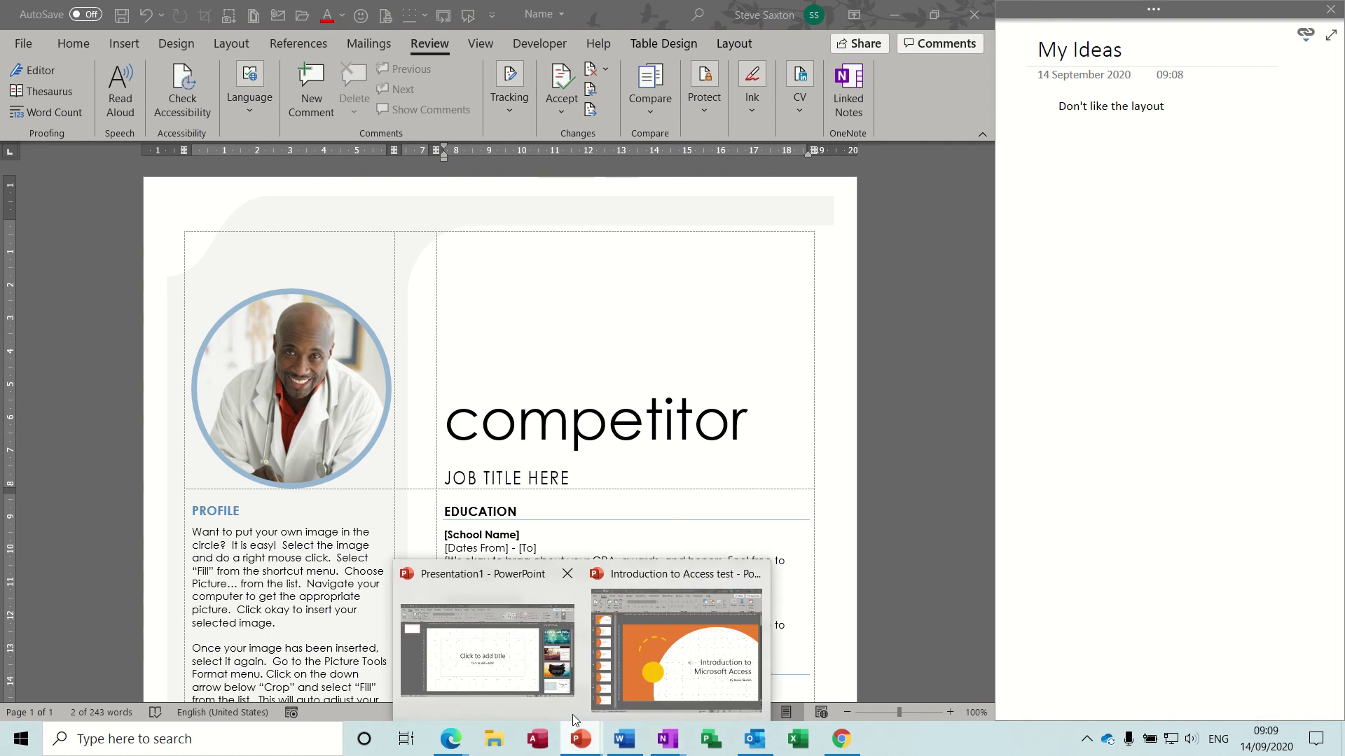
left_click(633, 665)
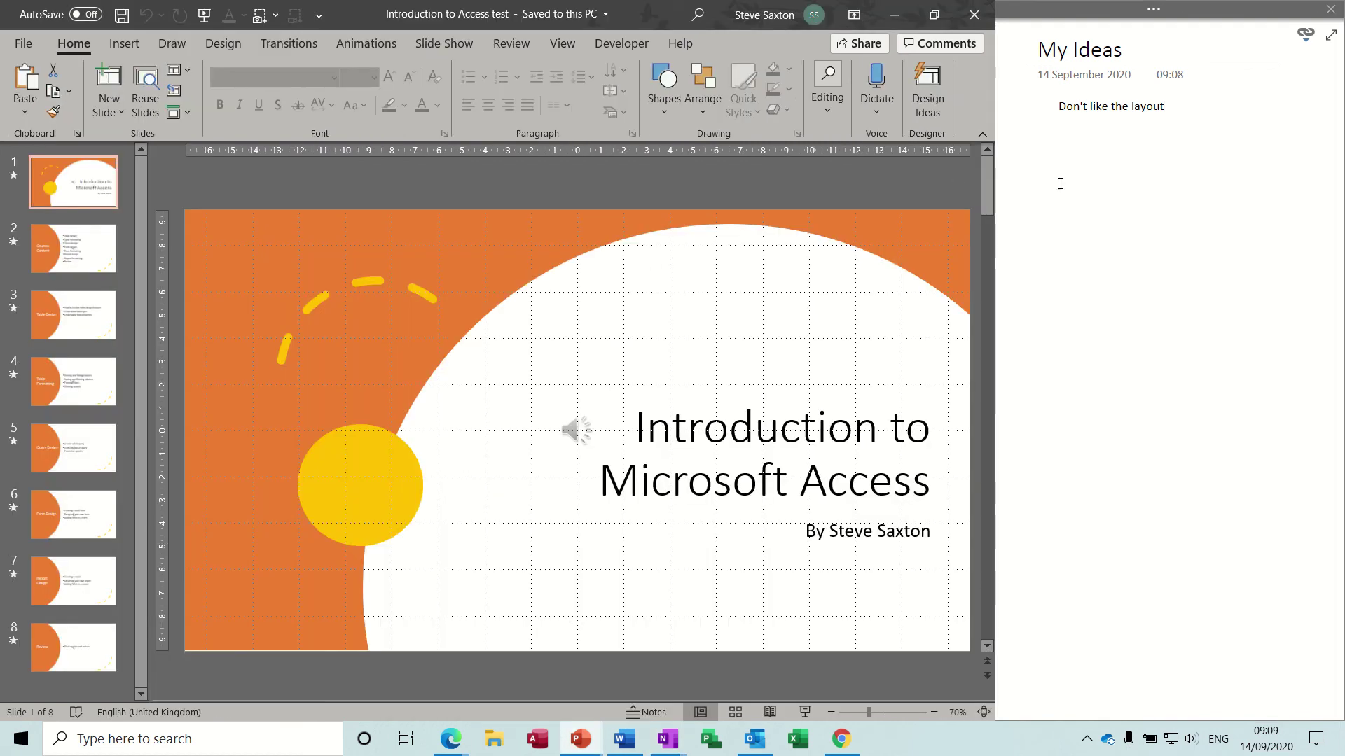
left_click(1048, 154)
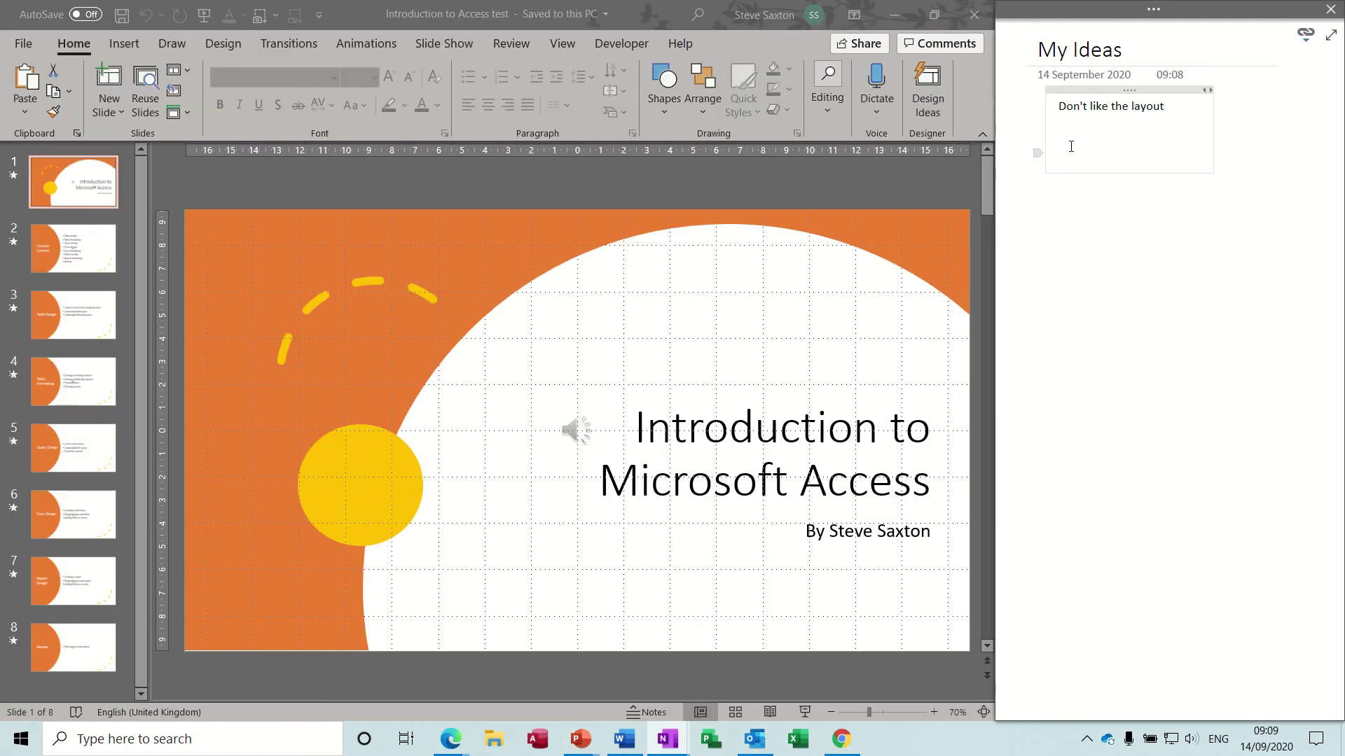
type("colour not great")
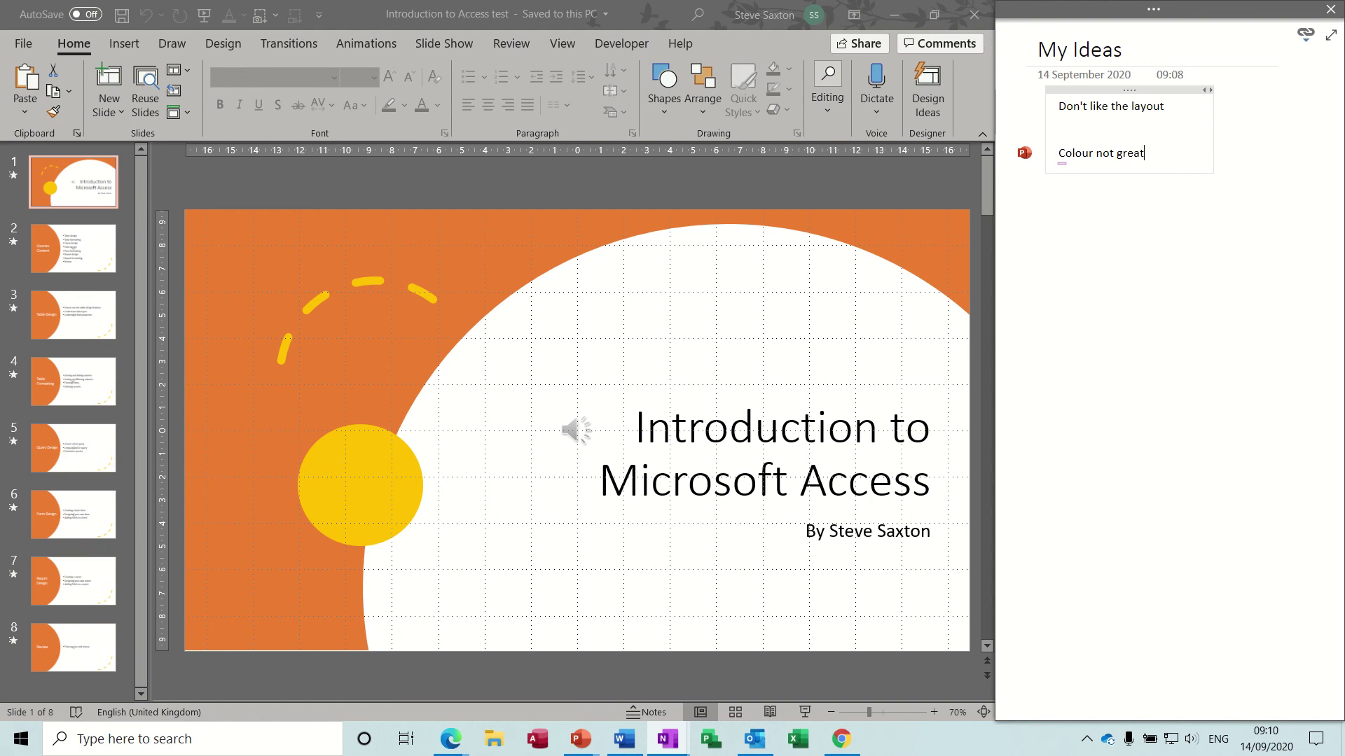
mouse_move(1025, 158)
Return to the My Ideas page in the main OneNote window and close the docked notes window
mouse_move(678, 744)
left_click(655, 670)
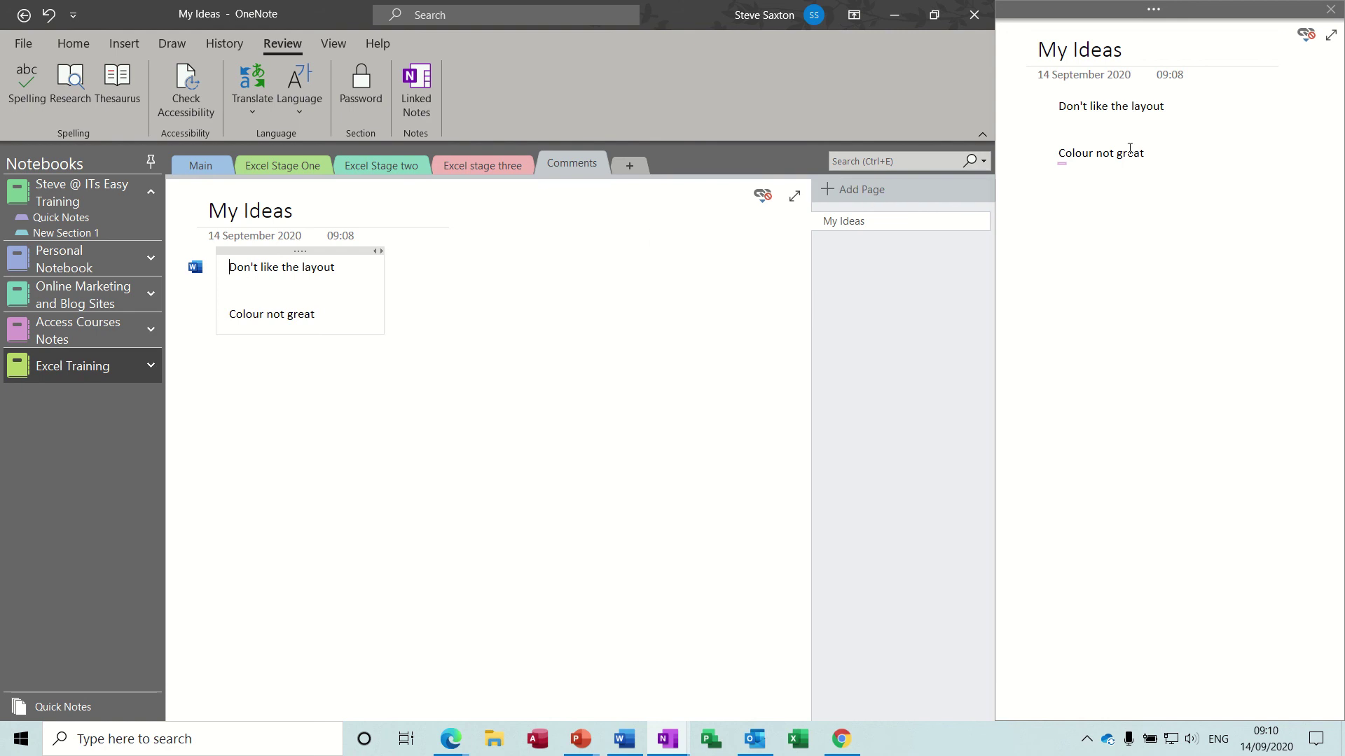
left_click(1330, 10)
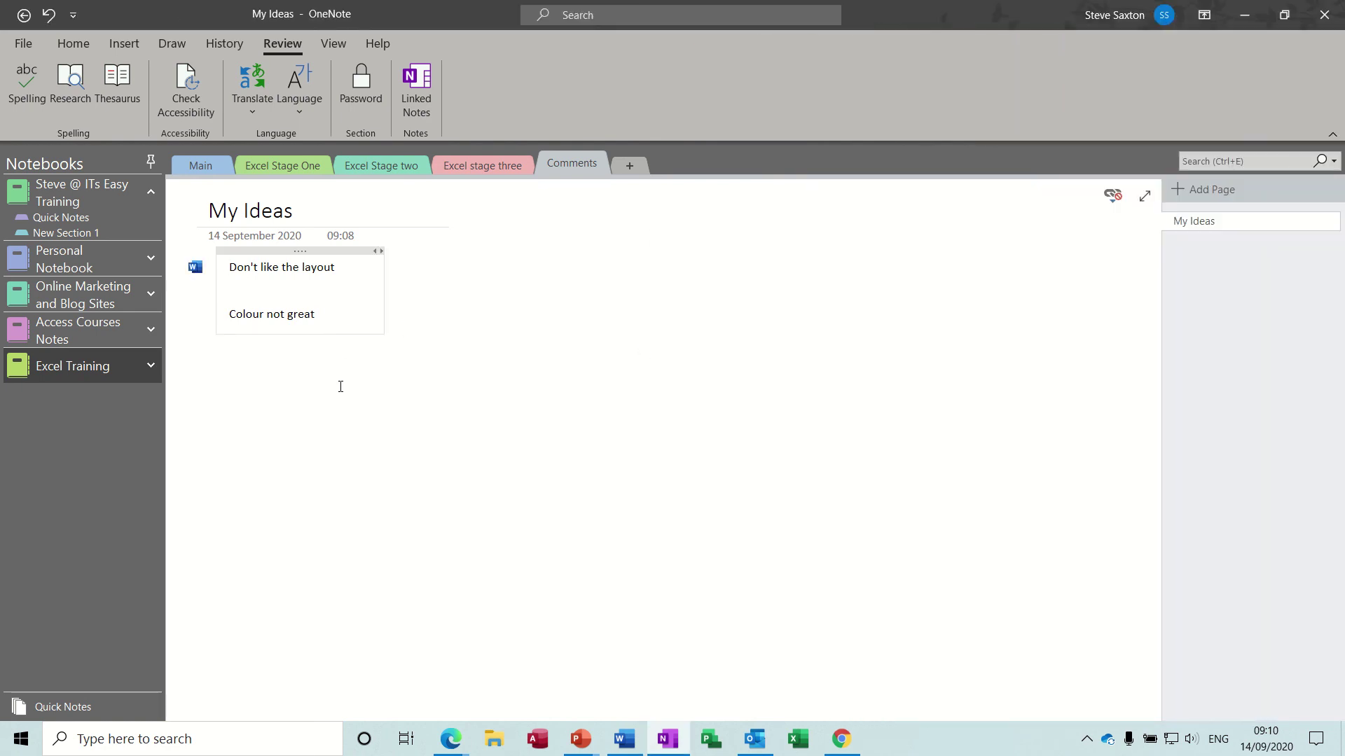
Test the Word link beside the "Don't like the layout" note by opening its source document
left_click(195, 268)
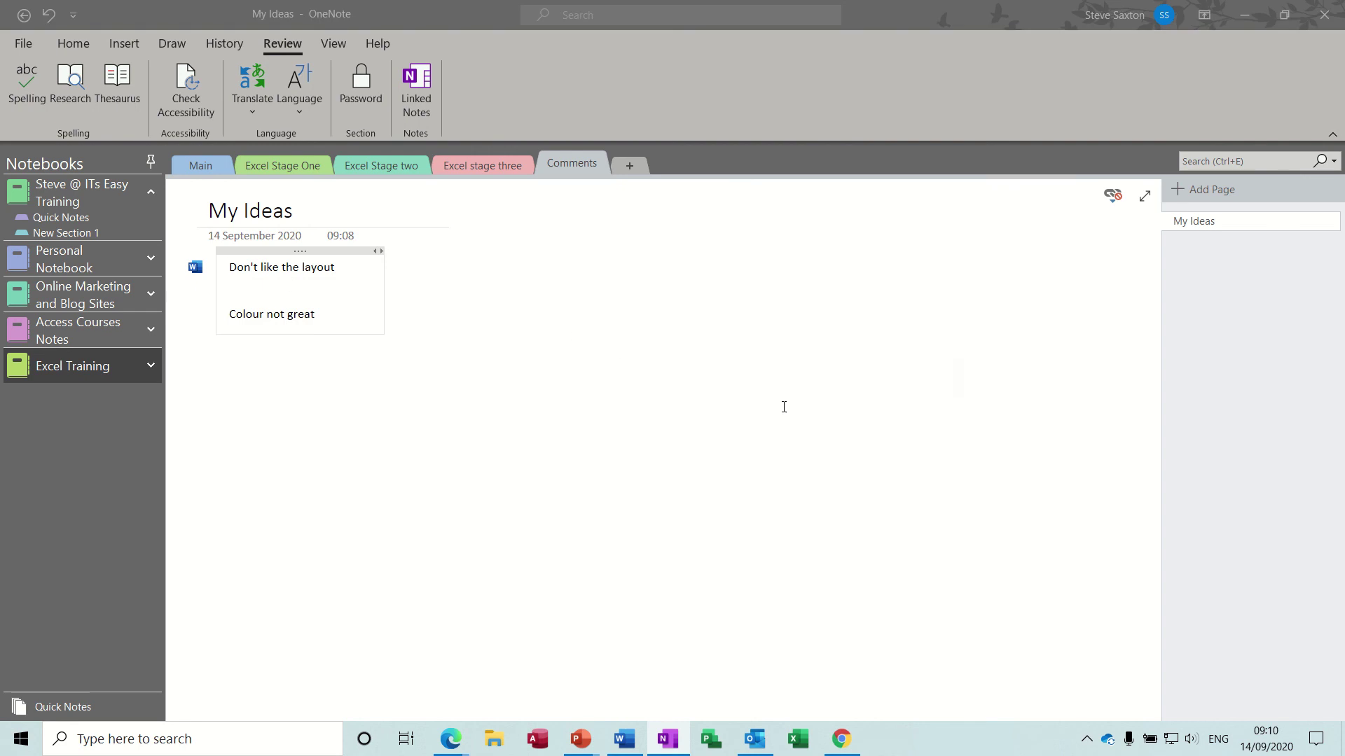
left_click(783, 409)
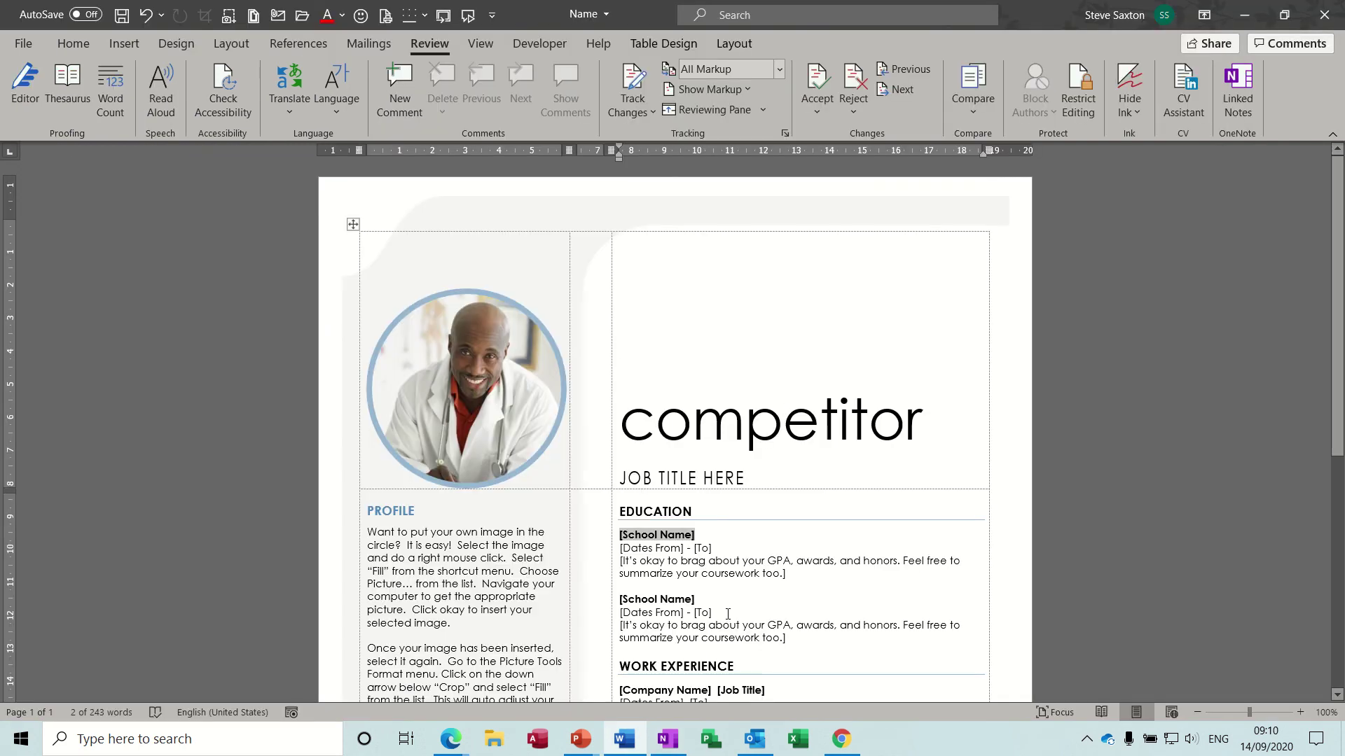
Return to the My Ideas page in OneNote and test the PowerPoint link beside the "Colour not great" note by opening its presentation
left_click(667, 739)
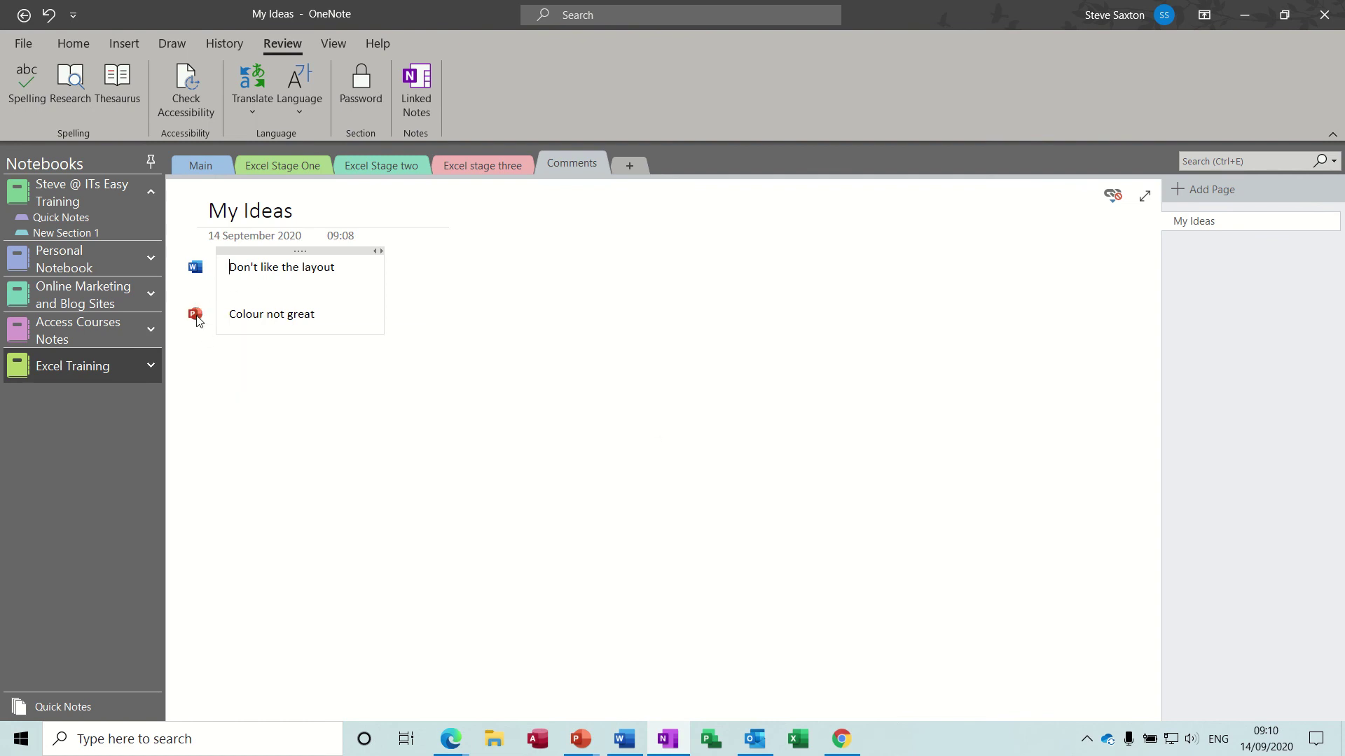
left_click(195, 315)
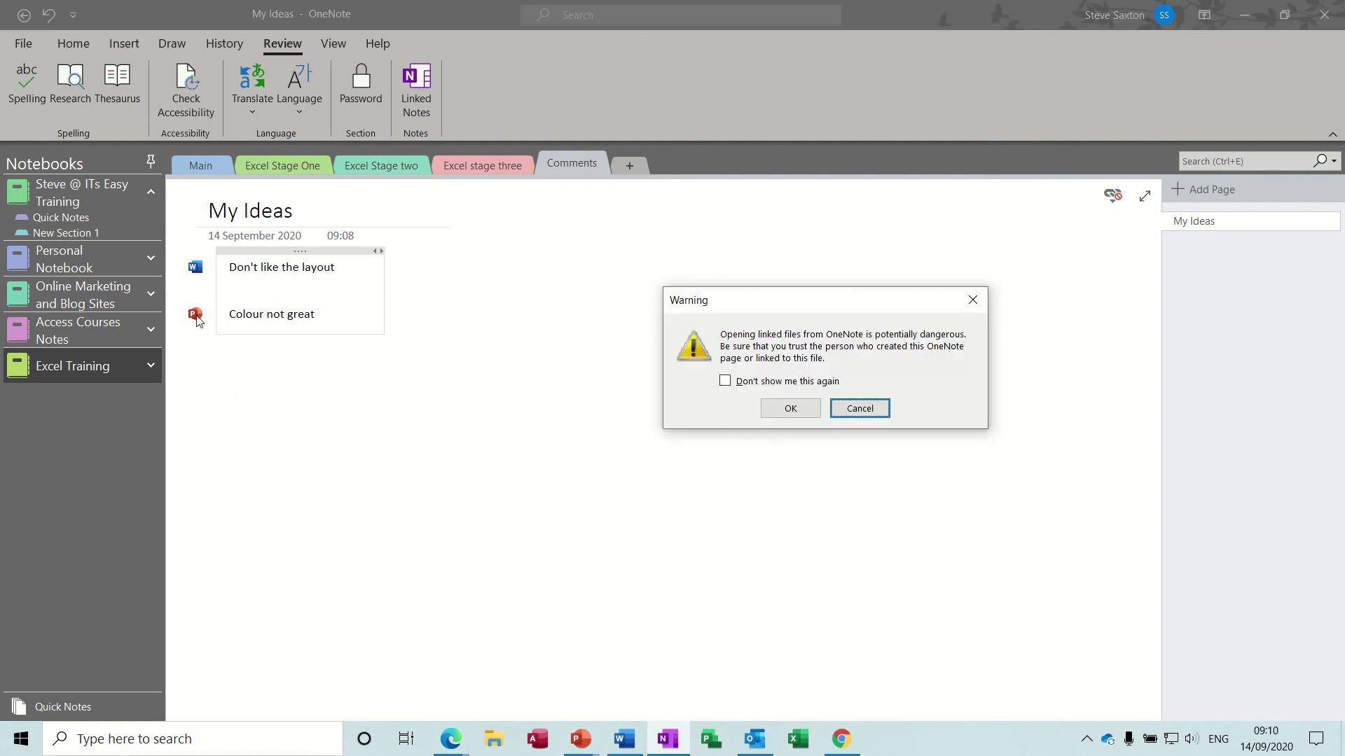
left_click(784, 414)
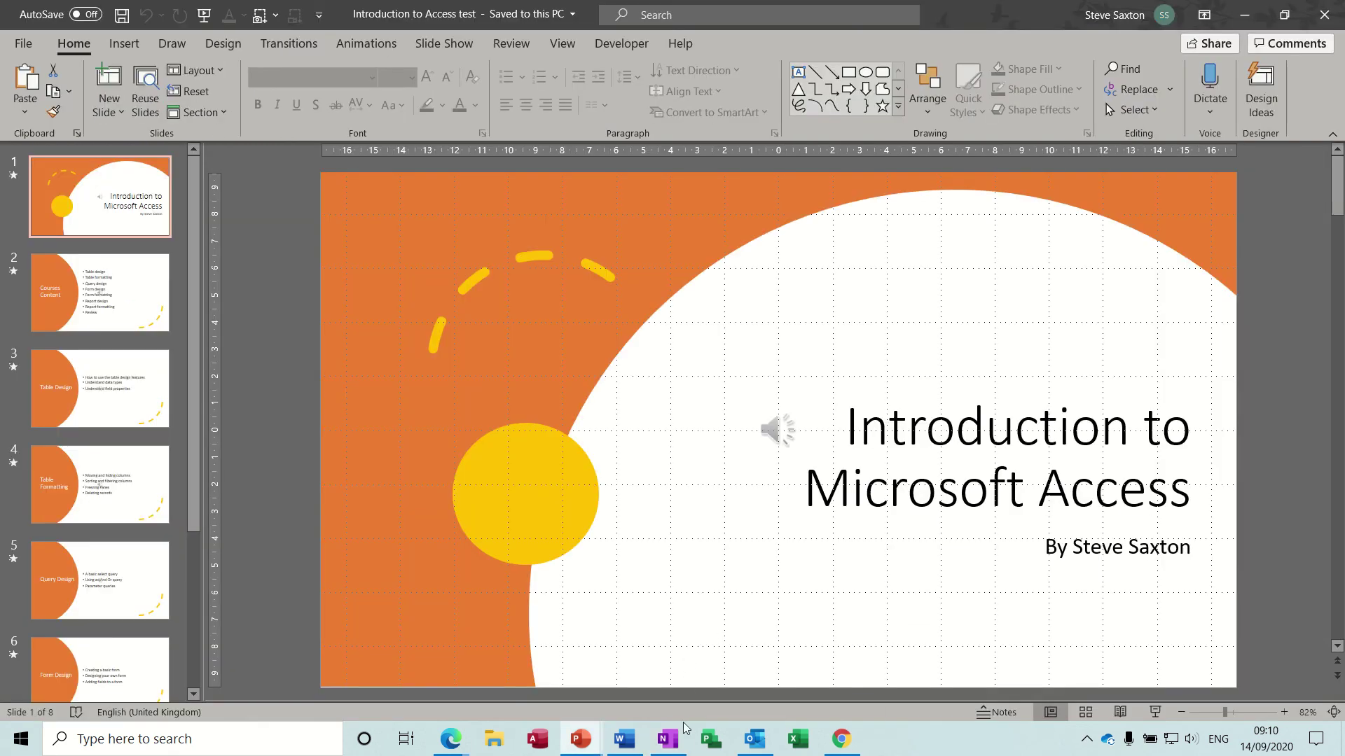
Return to the My Ideas page in OneNote and review the linked notes options without changing them
left_click(669, 739)
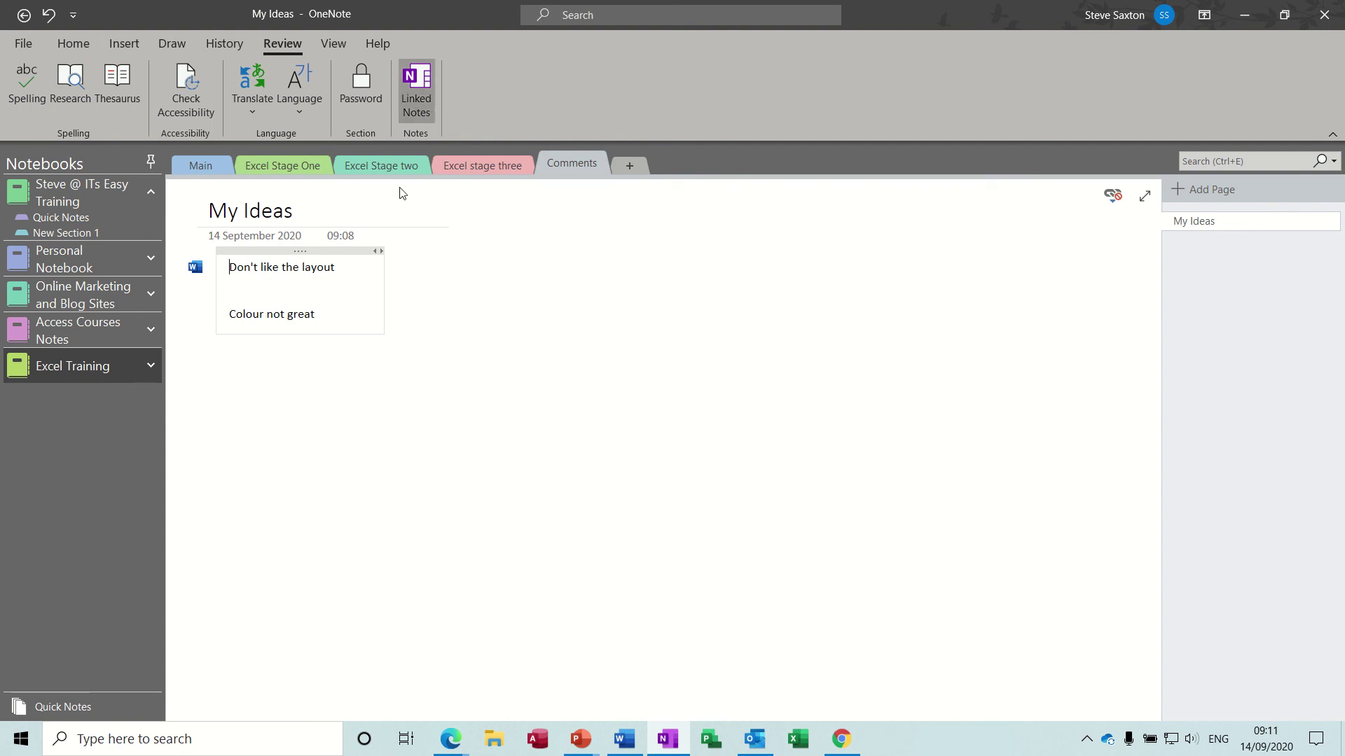
left_click(1112, 200)
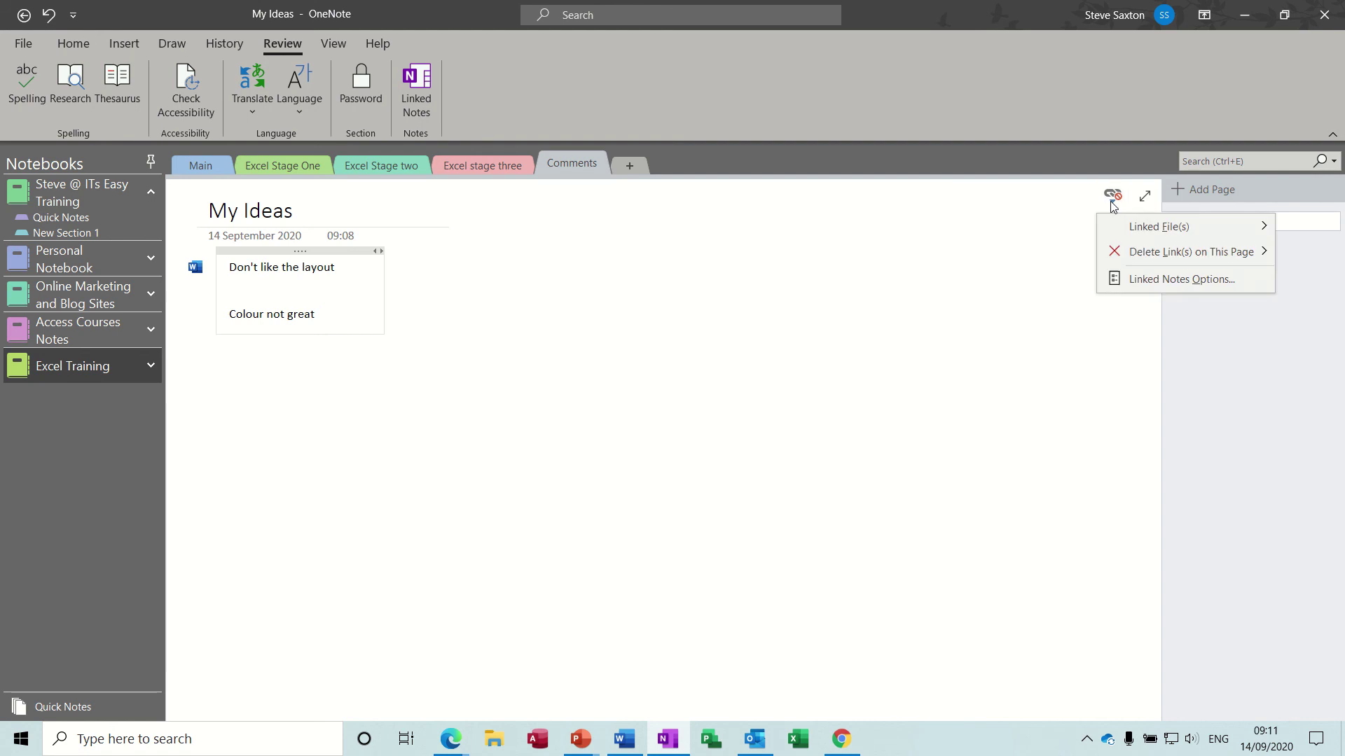
left_click(1149, 280)
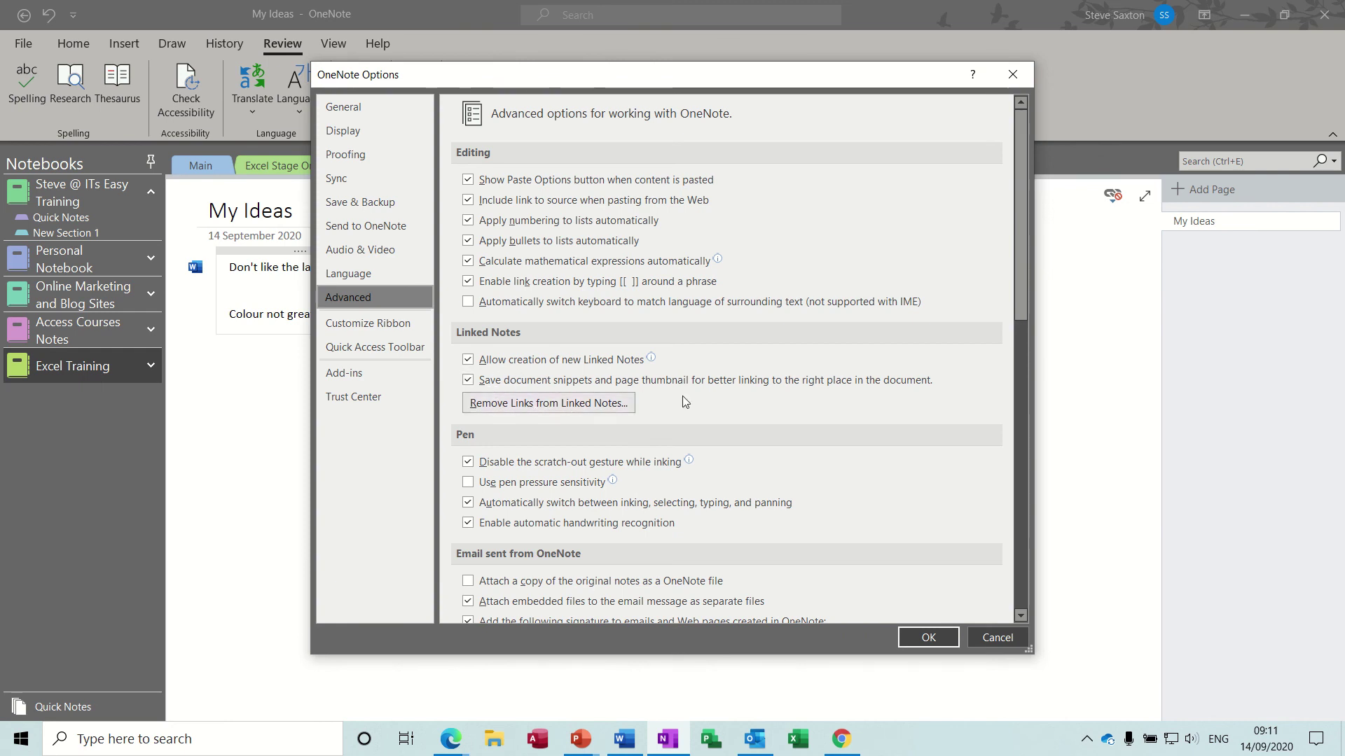
left_click(985, 637)
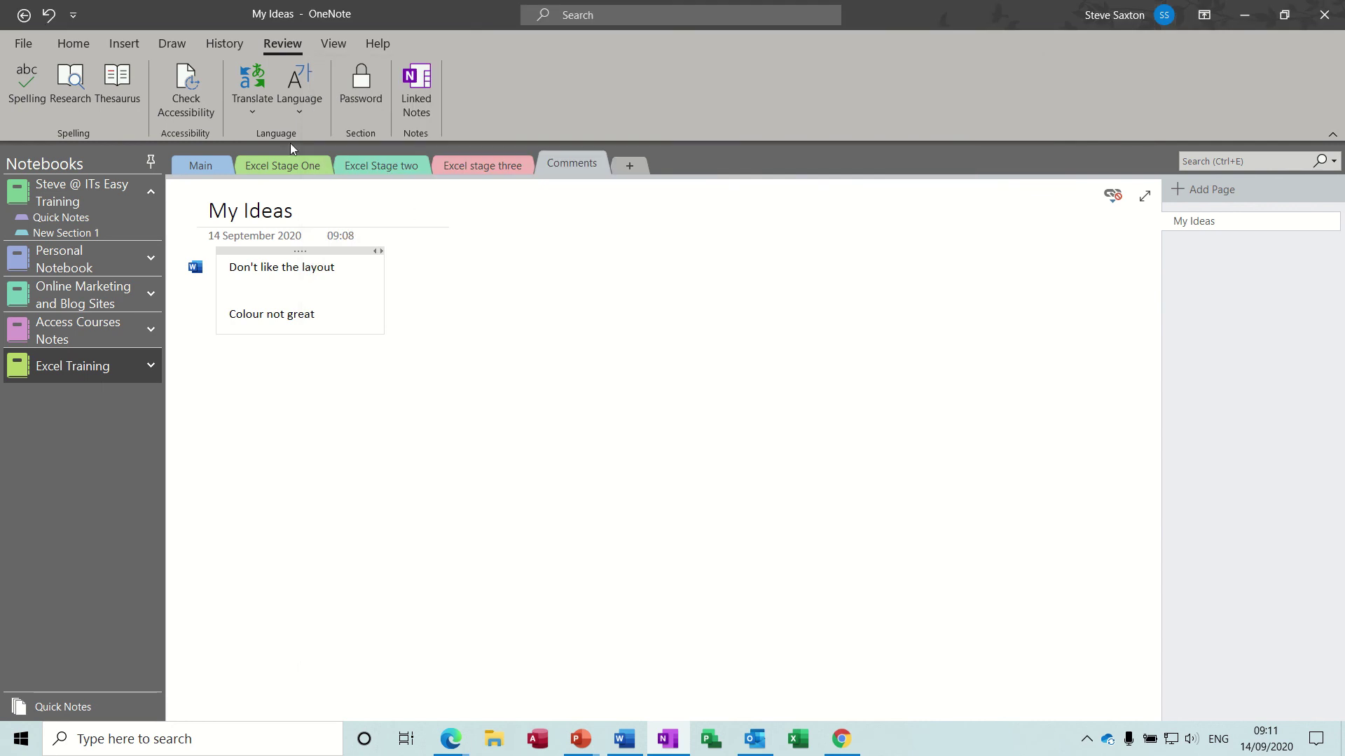
Open the General Info page in the Main section and begin inserting an online video
left_click(77, 42)
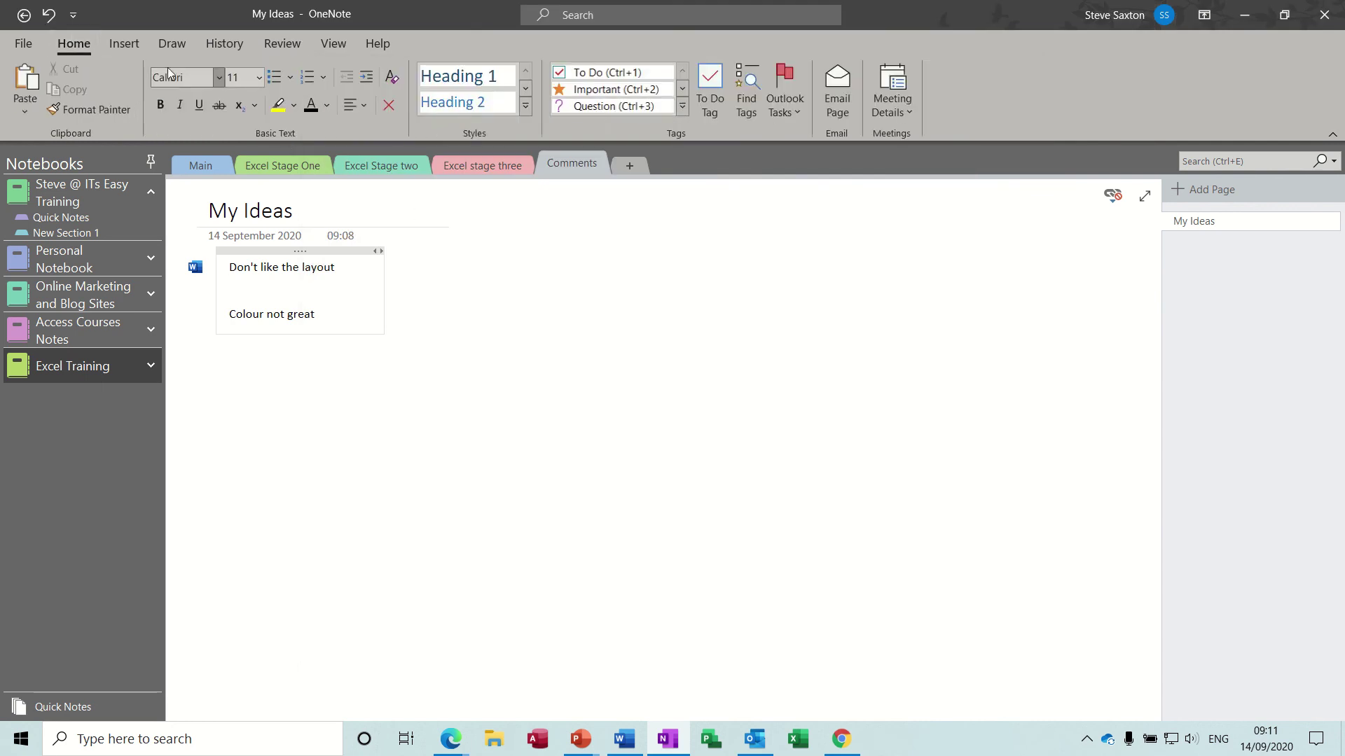
left_click(123, 45)
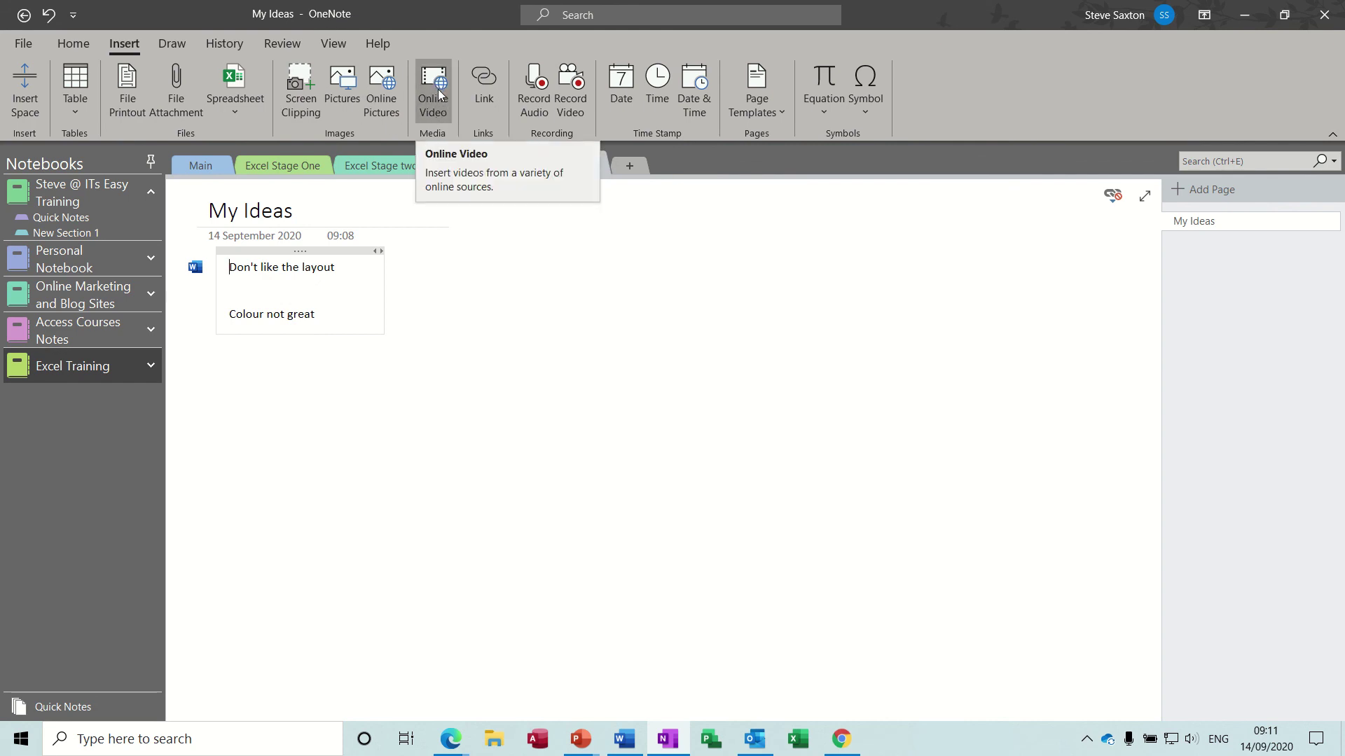
left_click(325, 360)
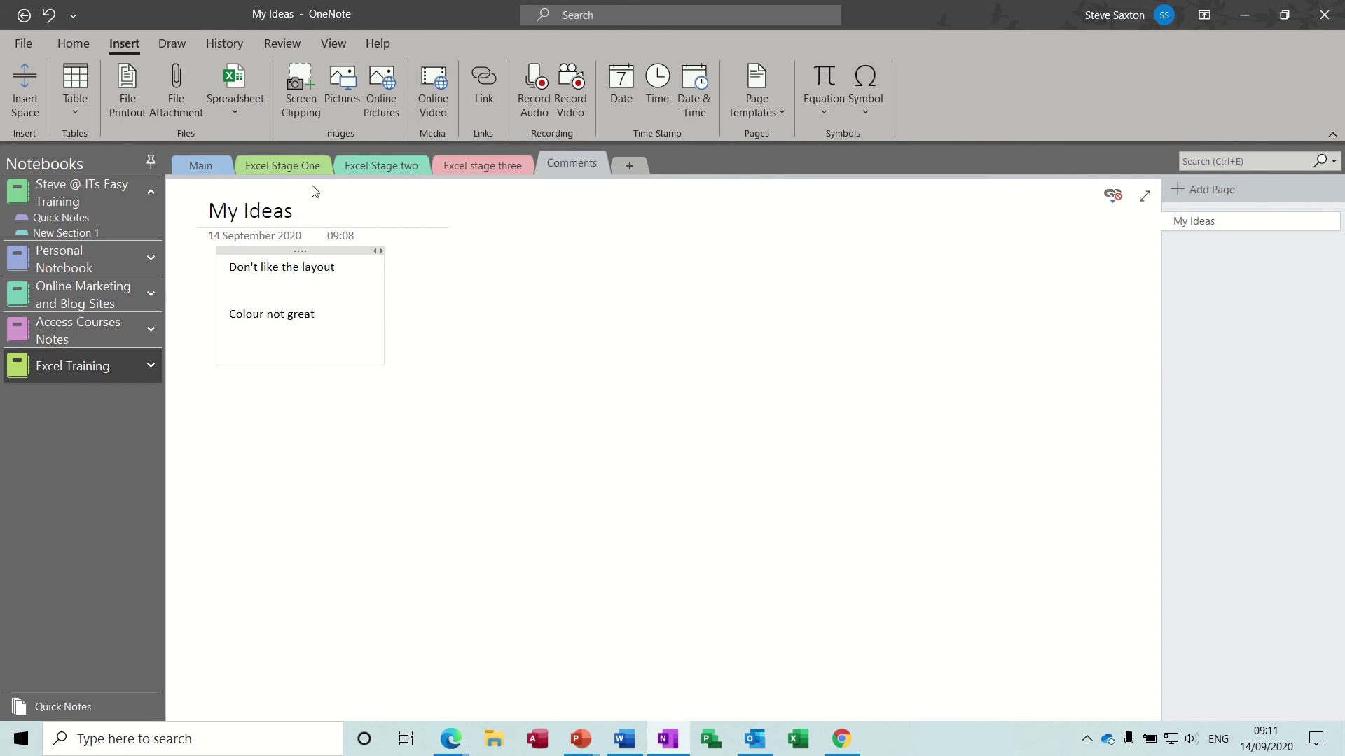
left_click(210, 165)
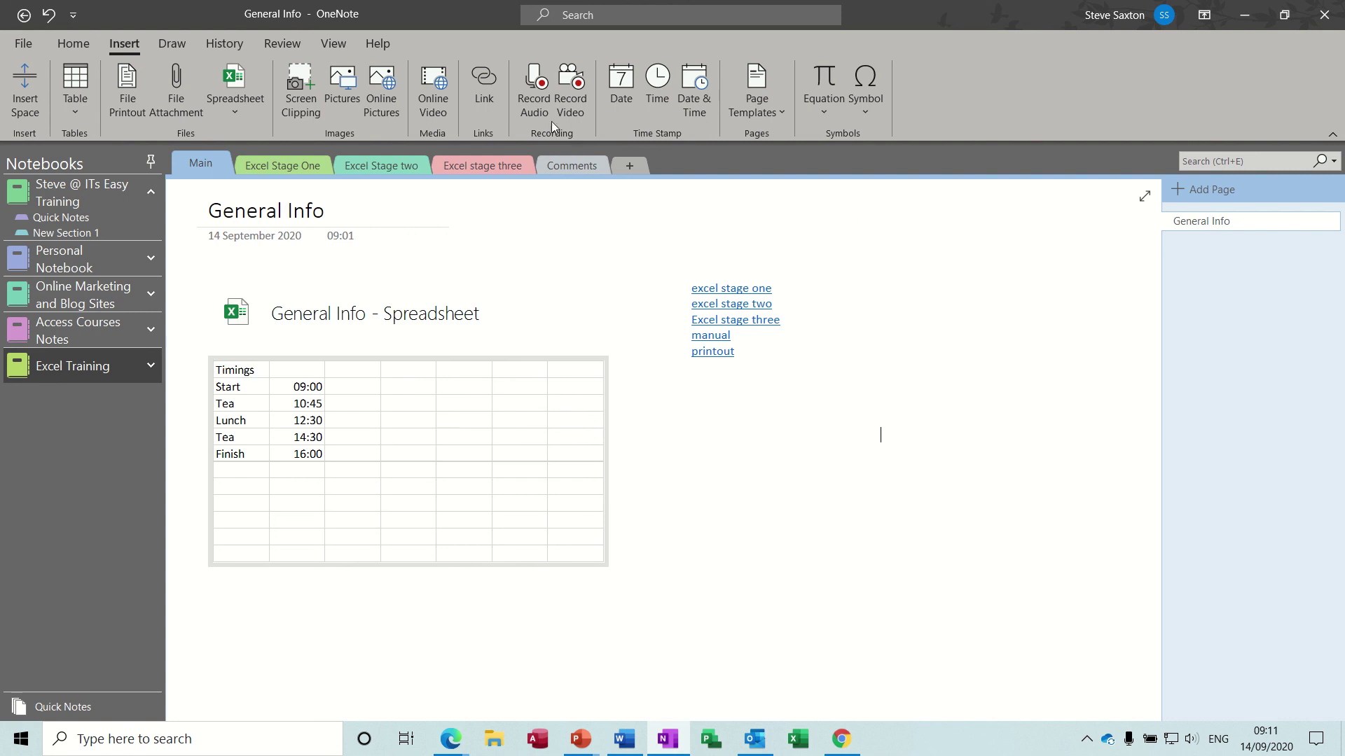
left_click(430, 82)
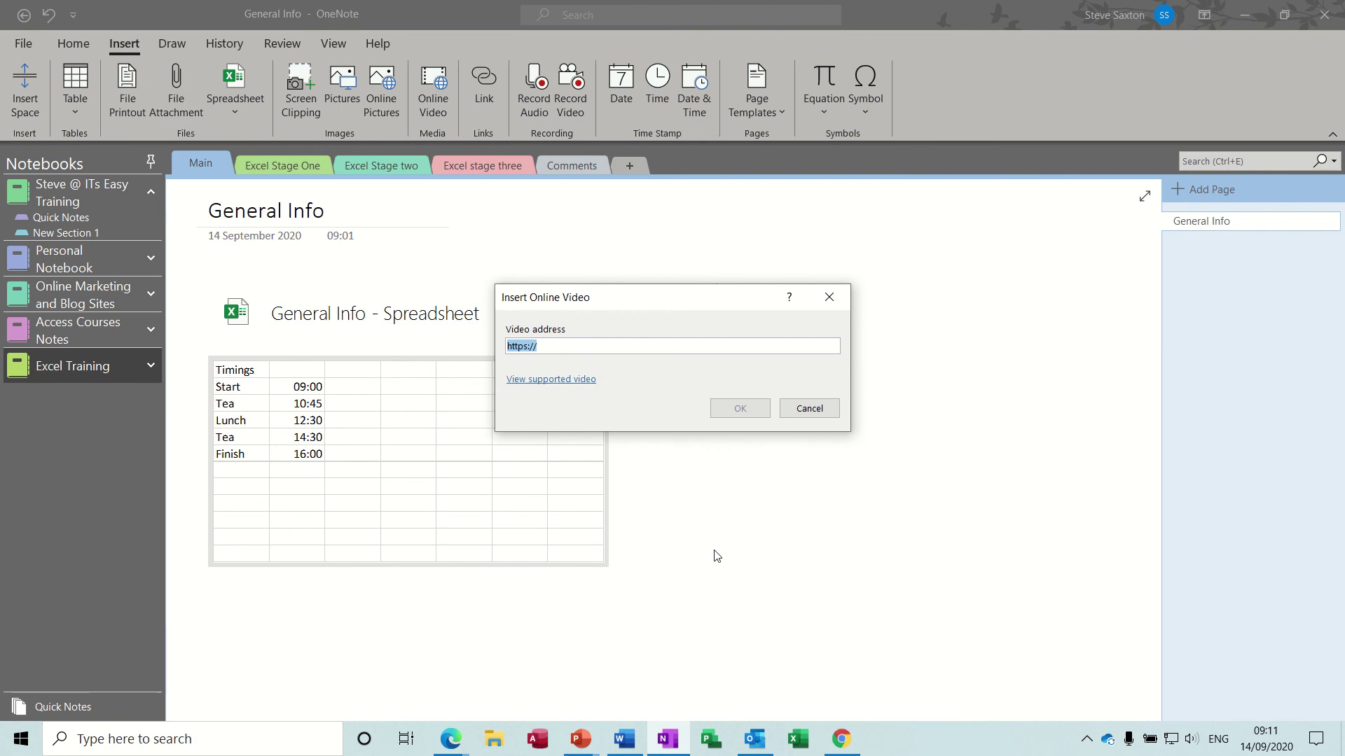
Switch to YouTube Studio in Chrome and copy the video link of the Publisher product catalog tutorial
left_click(840, 741)
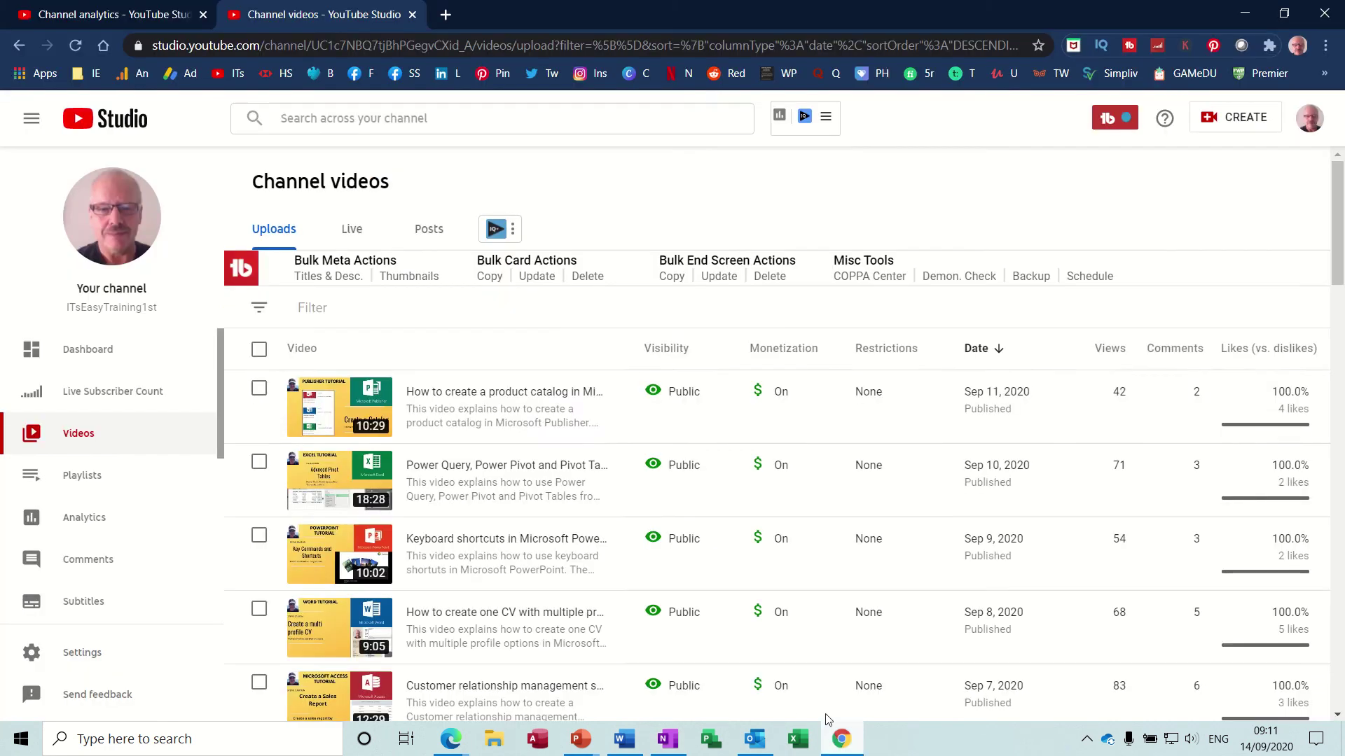
left_click(424, 394)
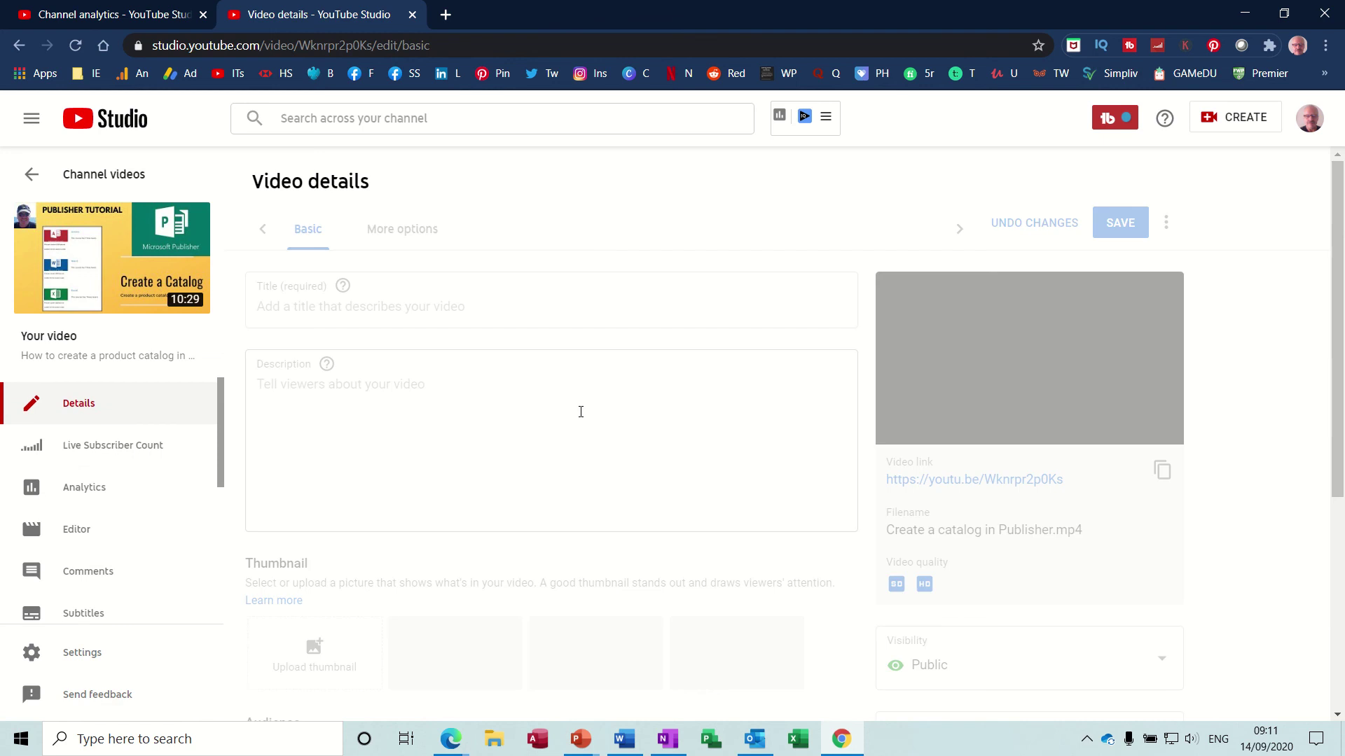
left_click(1162, 473)
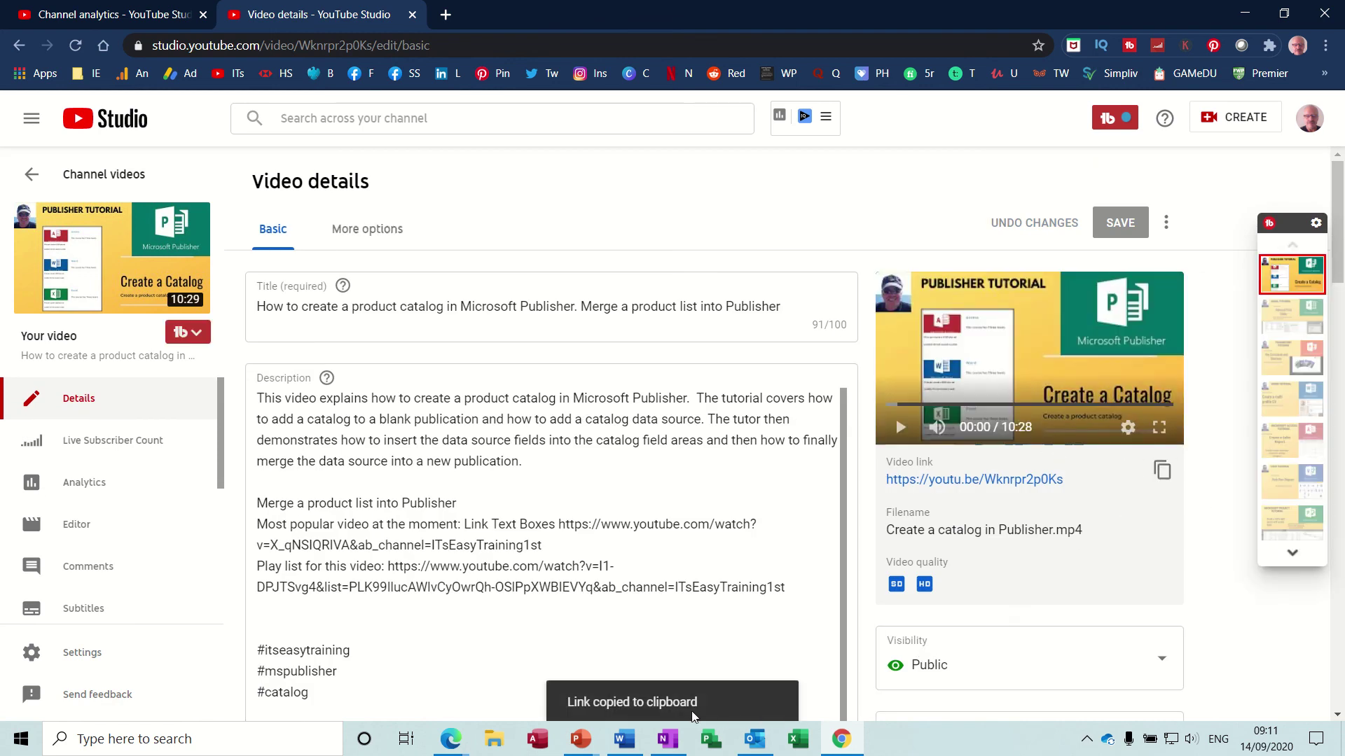
left_click(668, 739)
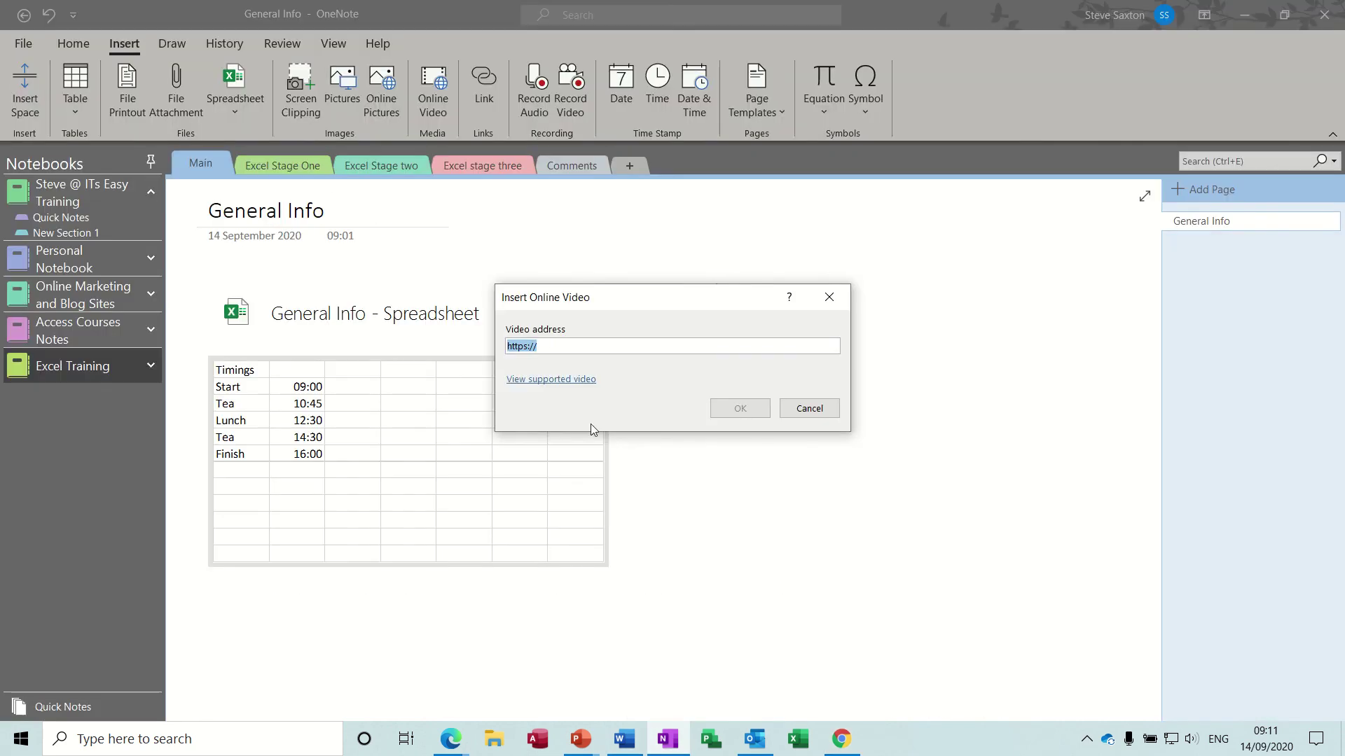
key("ctrl+v")
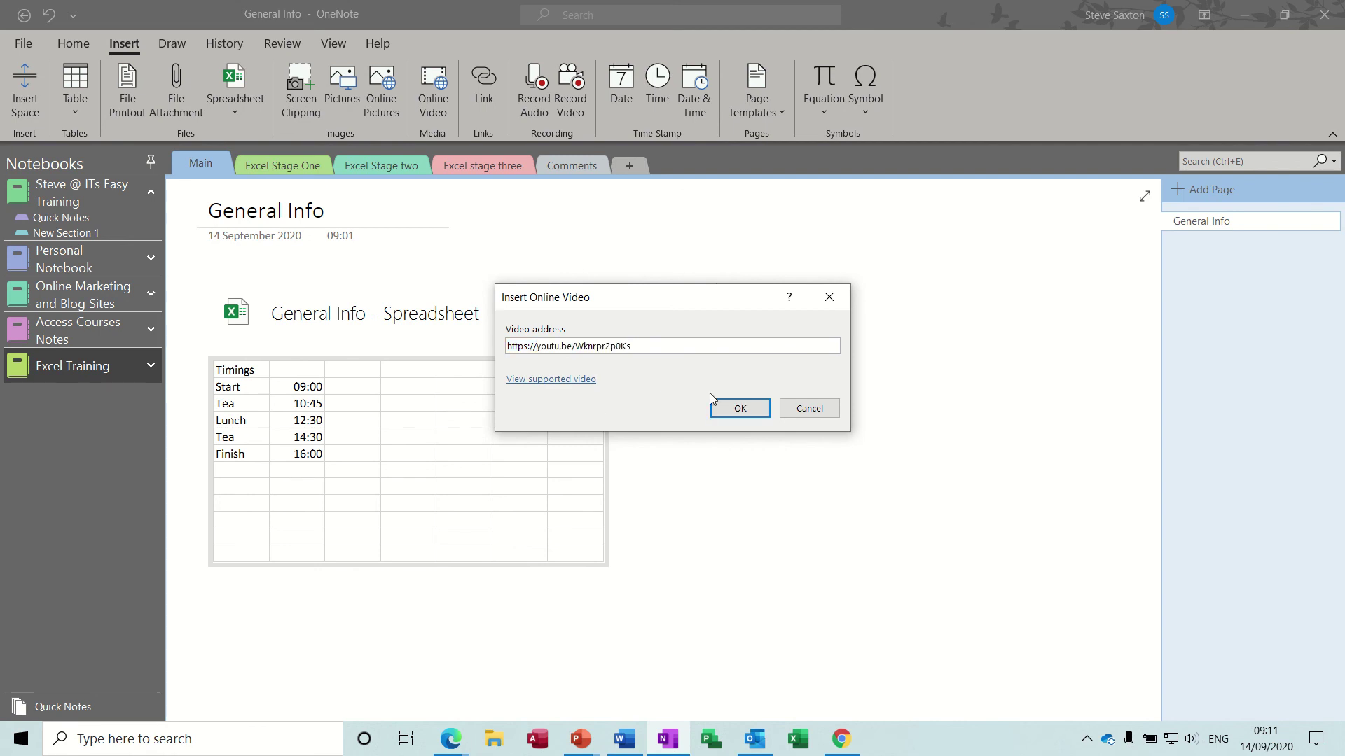
left_click(739, 408)
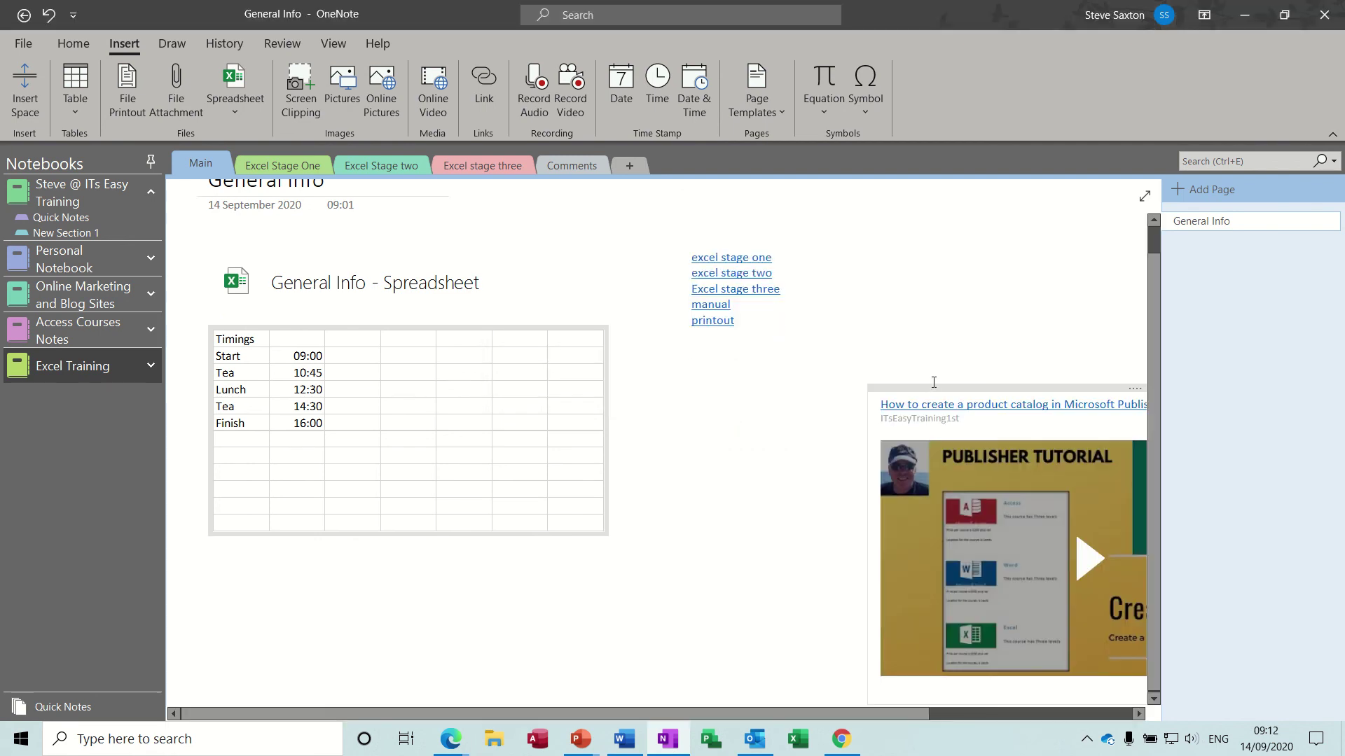
Move the embedded video's container directly below the timings spreadsheet on the General Info page
left_click_drag(932, 384, 770, 436)
left_click_drag(511, 552, 217, 532)
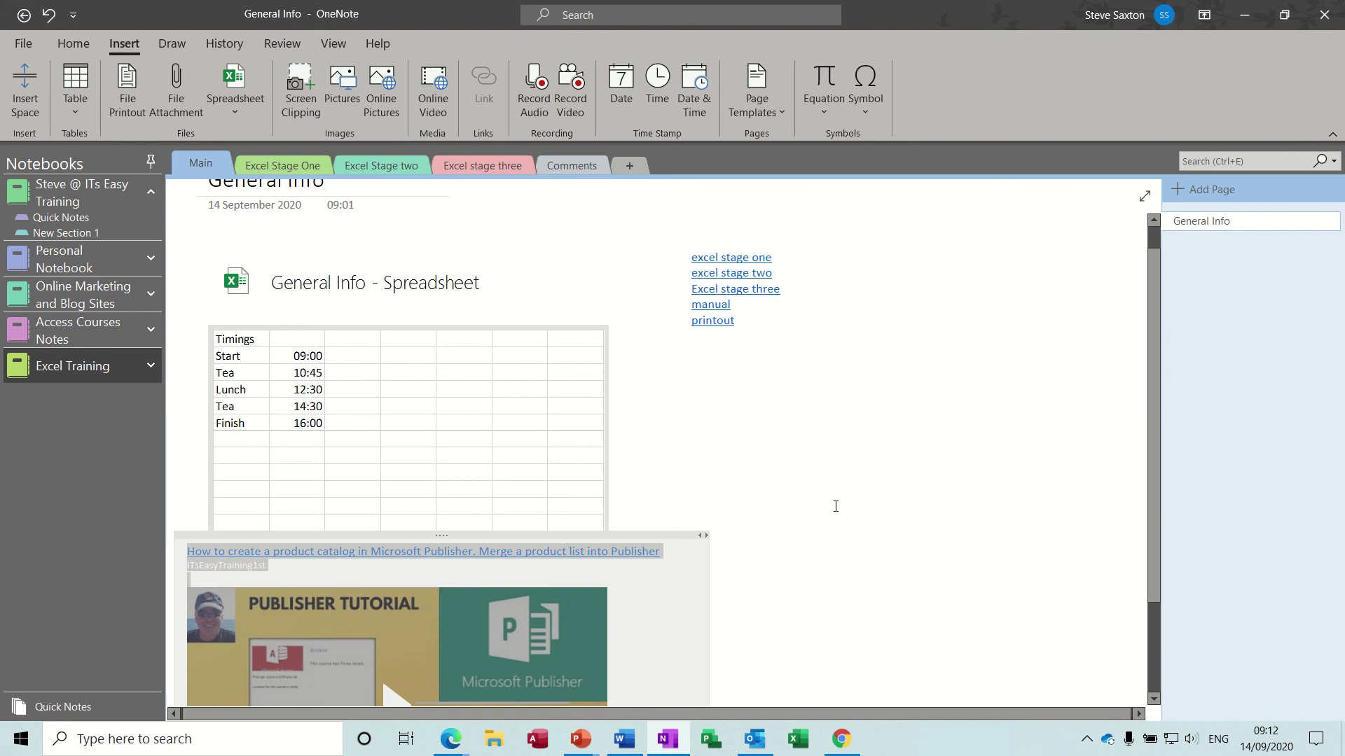
left_click(562, 586)
left_click(837, 506)
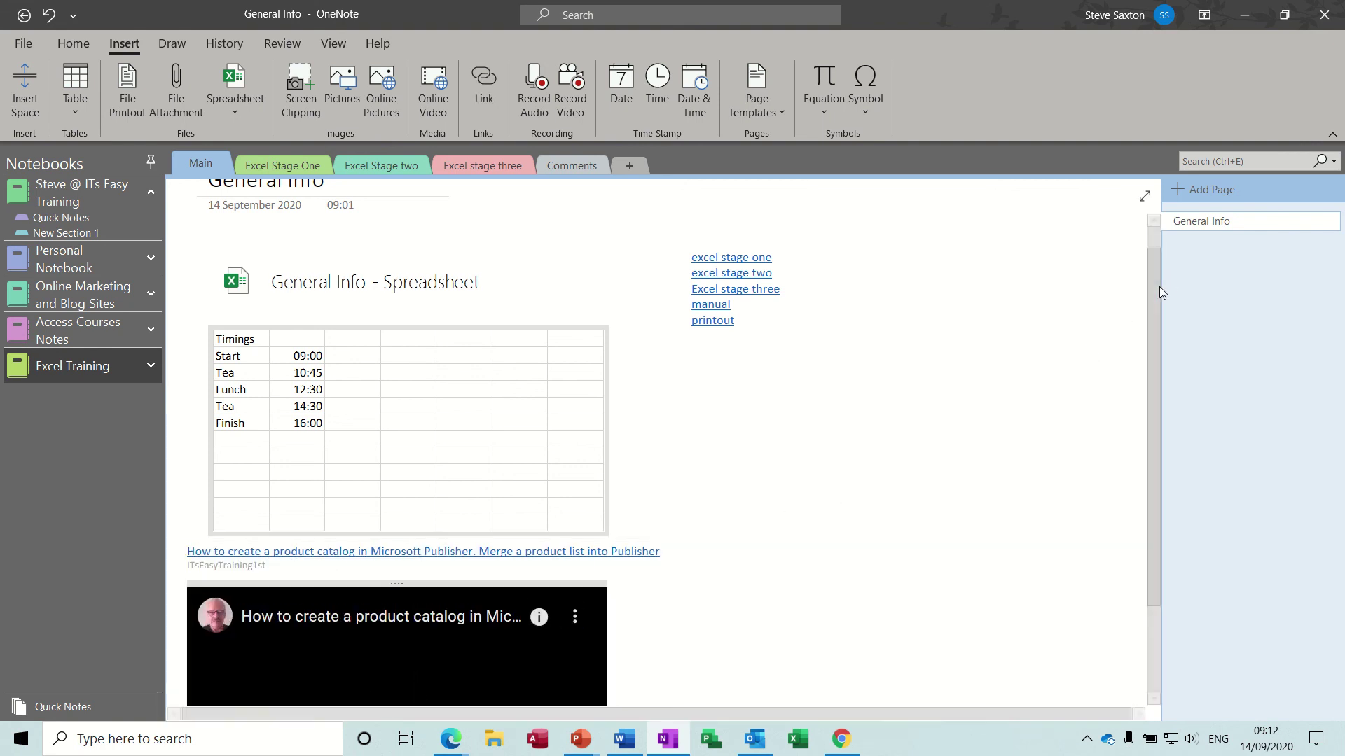
Preview the embedded Publisher catalog video on the page and pause its playback
left_click_drag(1150, 293, 1173, 399)
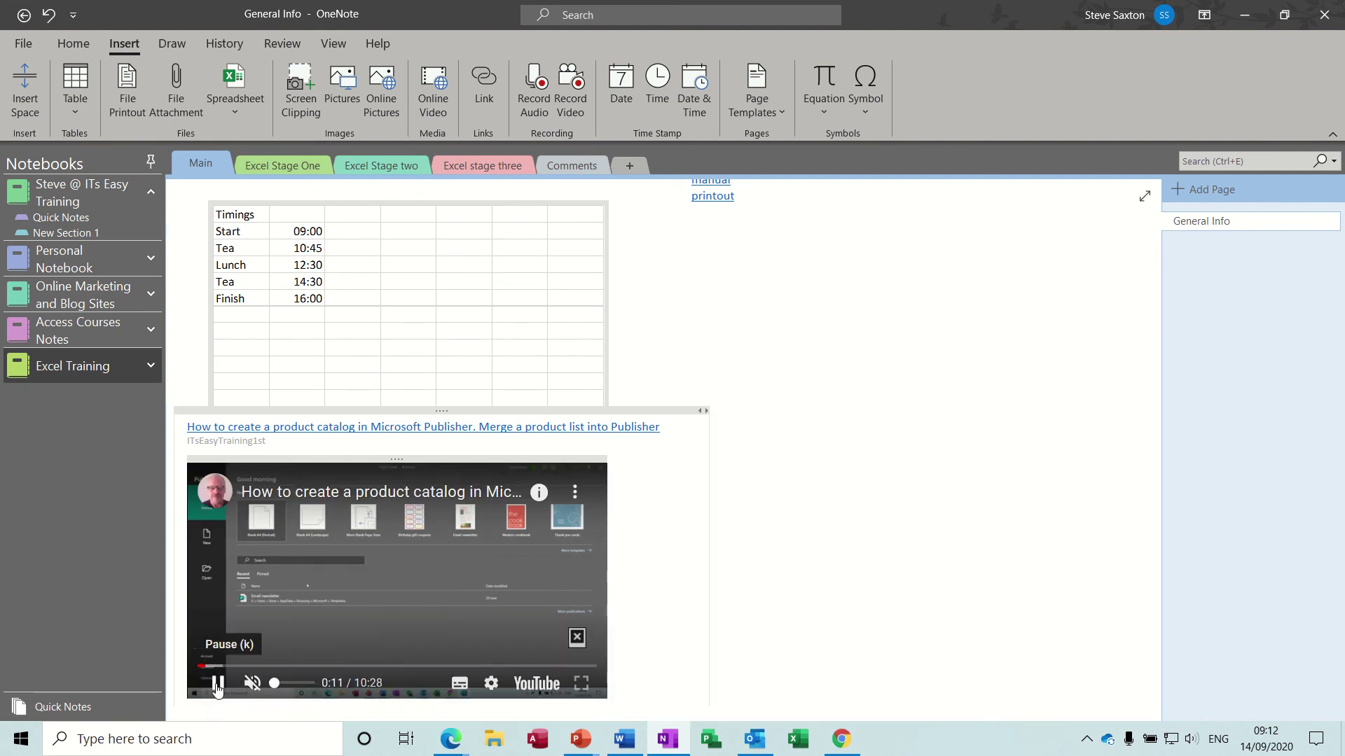
left_click(217, 682)
left_click(774, 259)
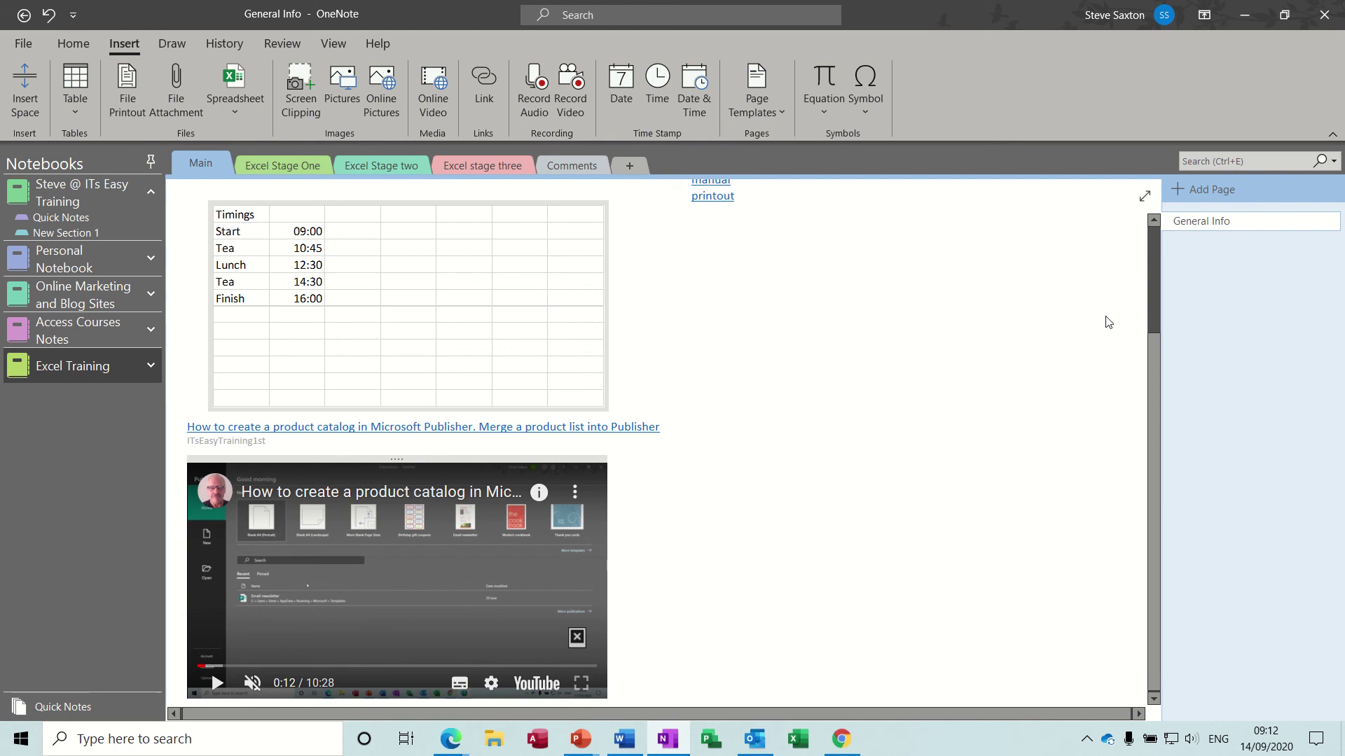
Add a screen clipping of the Channel videos thumbnail area in YouTube Studio to the General Info page
scroll(1155, 376, "up", 3)
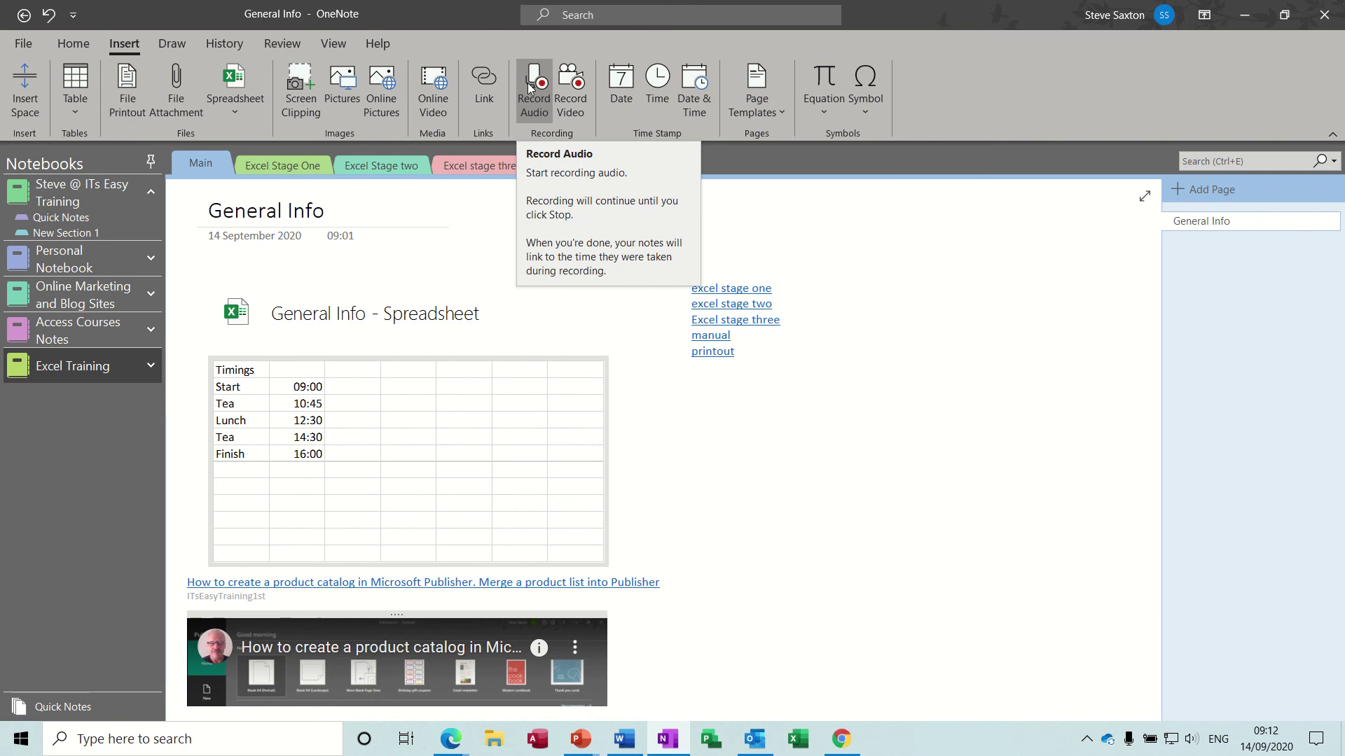
left_click(298, 81)
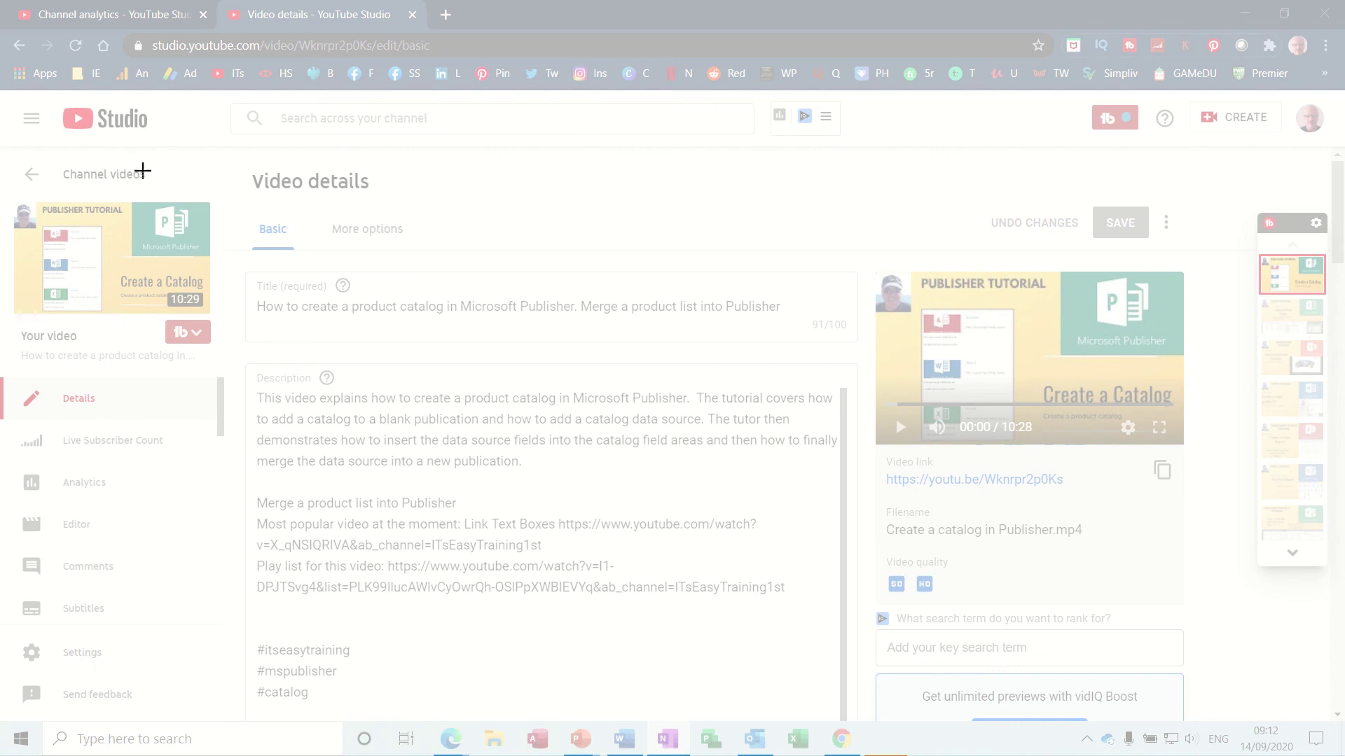
left_click_drag(1, 158, 220, 356)
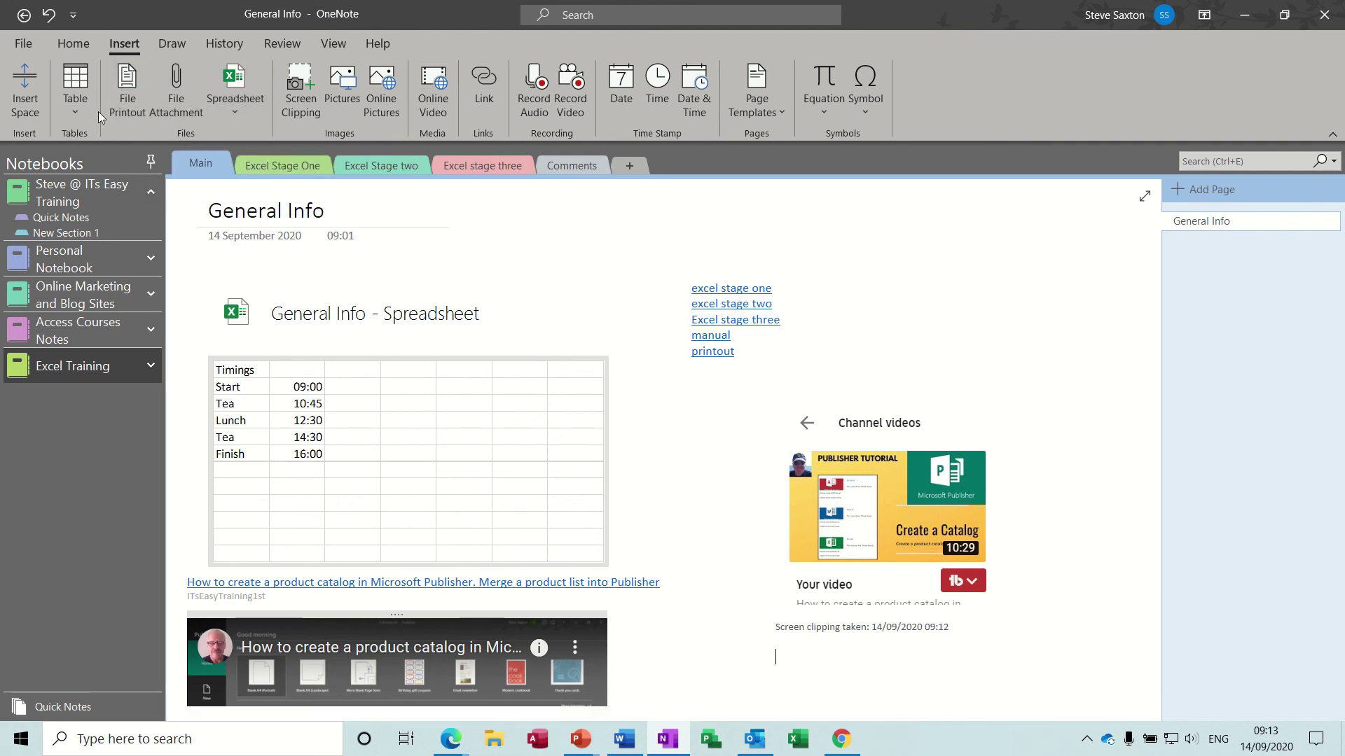
Look through the Overview and Printout pages of the Excel Stage One section, ending on the Manual page
left_click(339, 79)
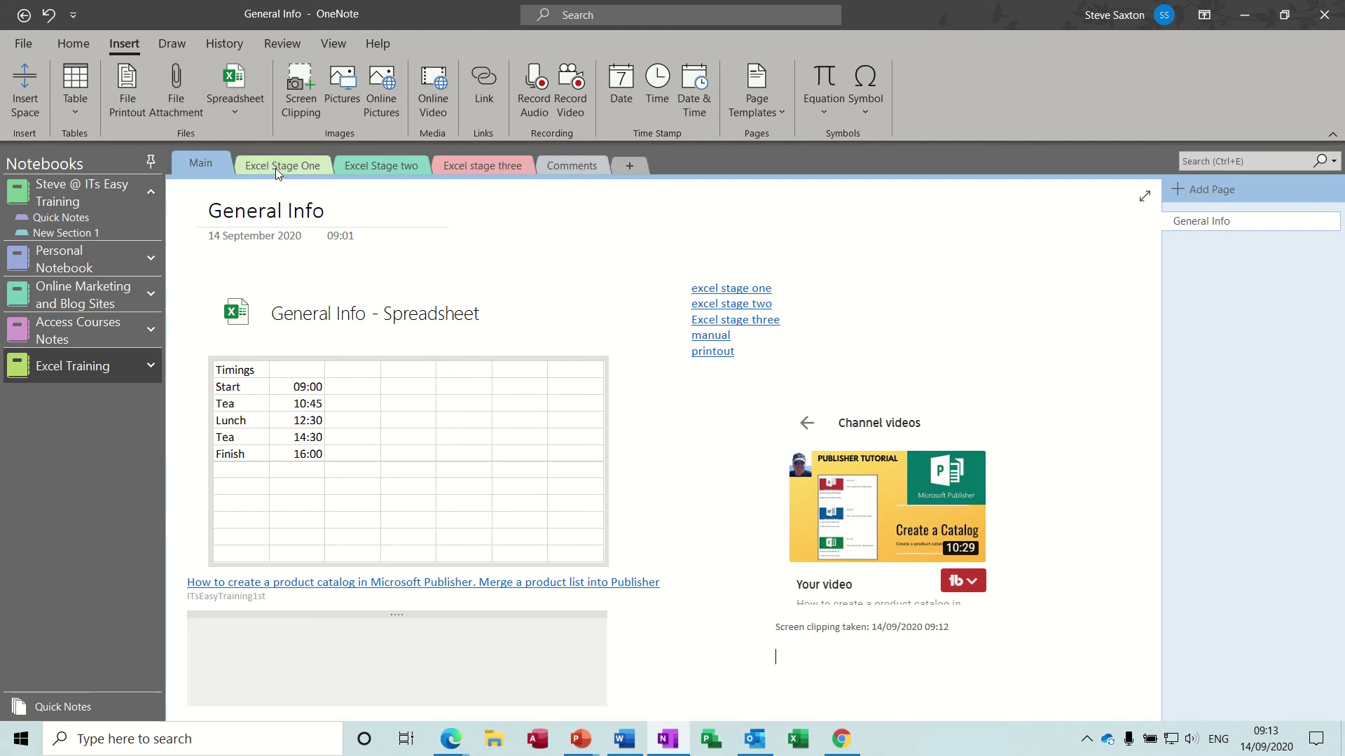
left_click(280, 168)
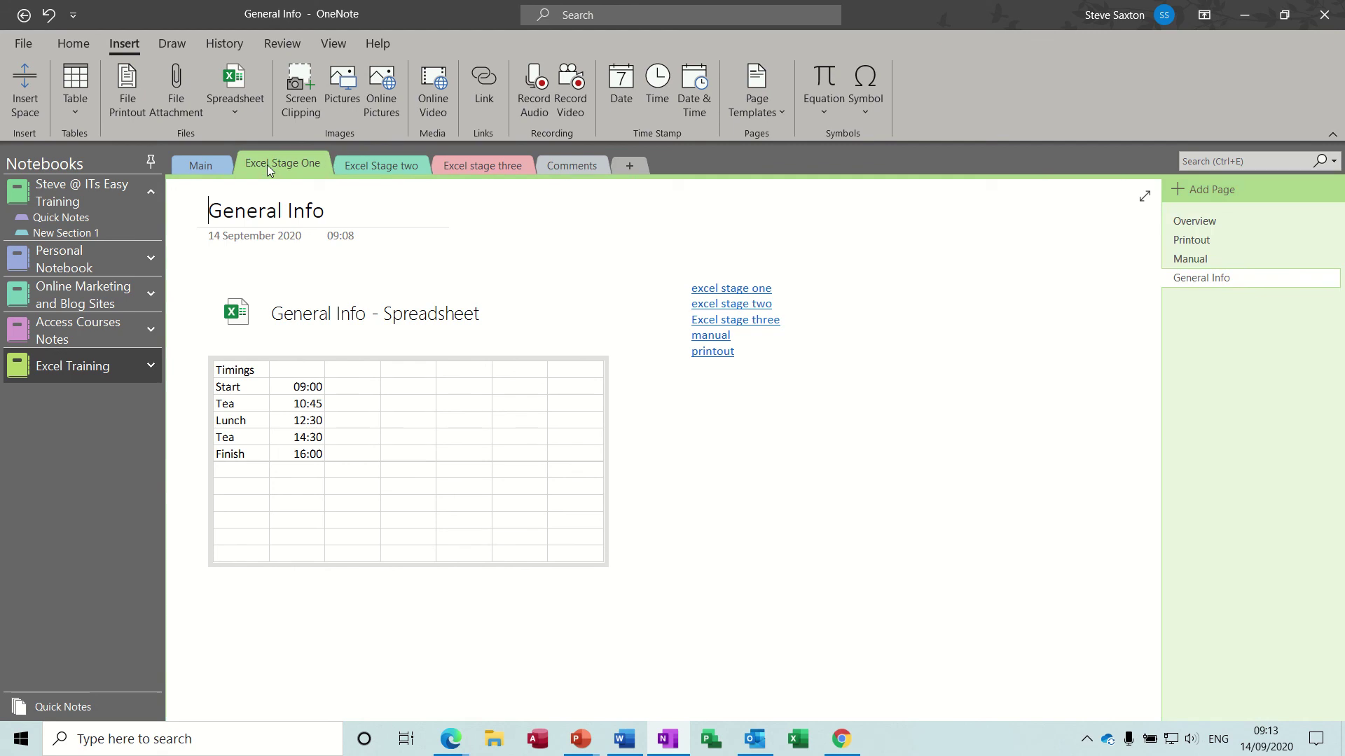
left_click(1199, 223)
left_click(1194, 242)
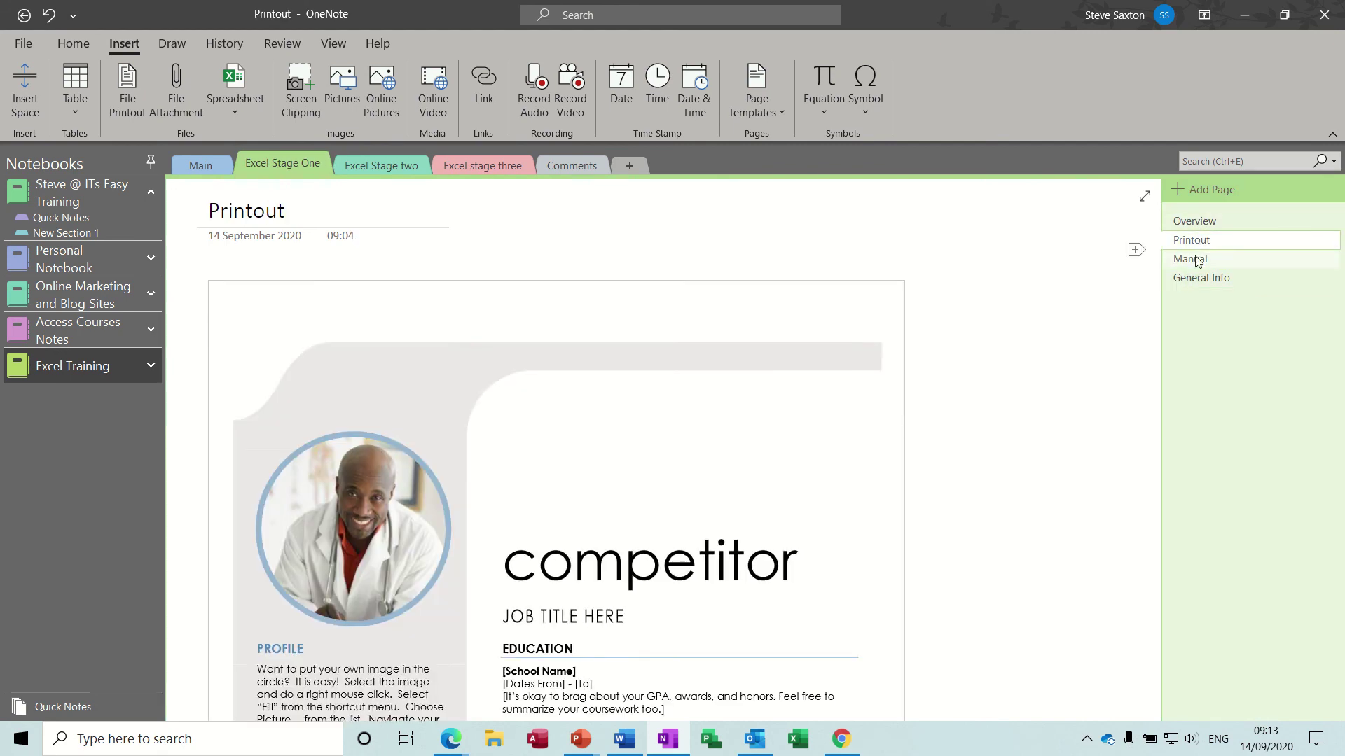
left_click(1195, 260)
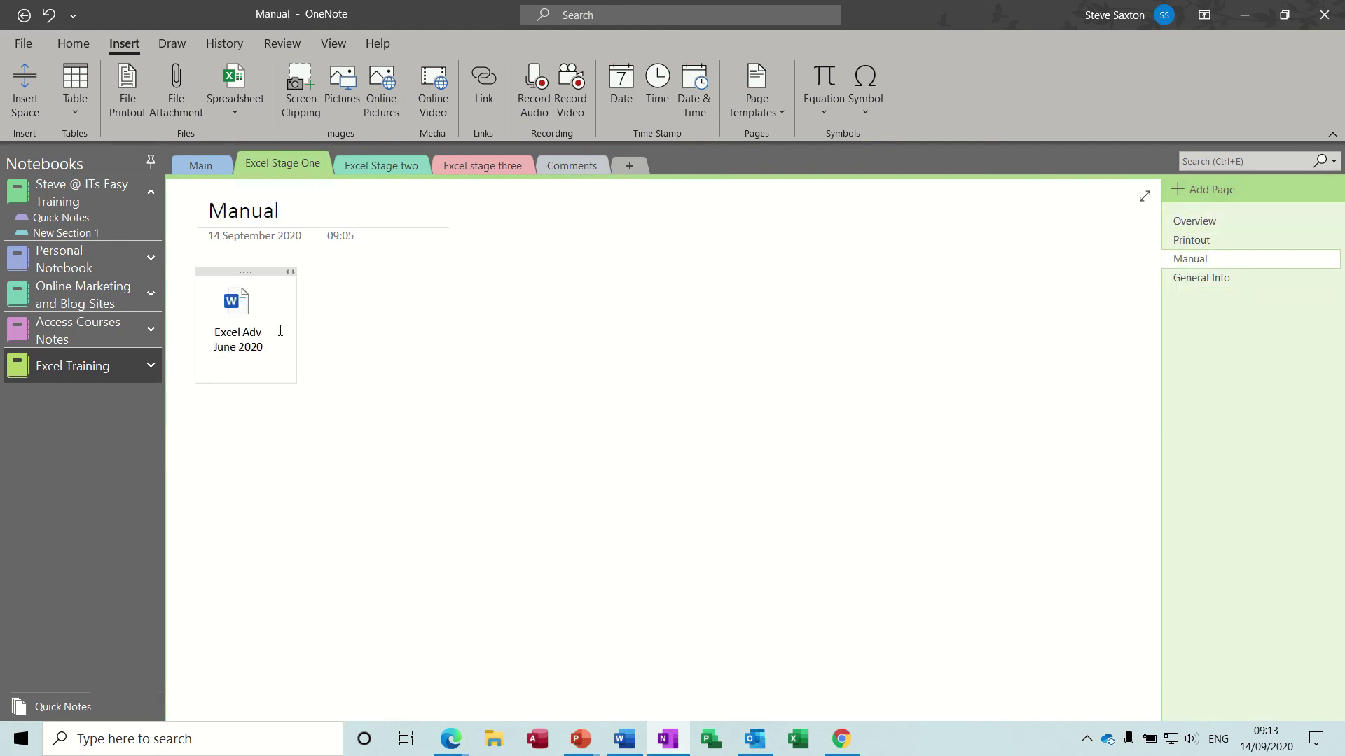
mouse_move(243, 318)
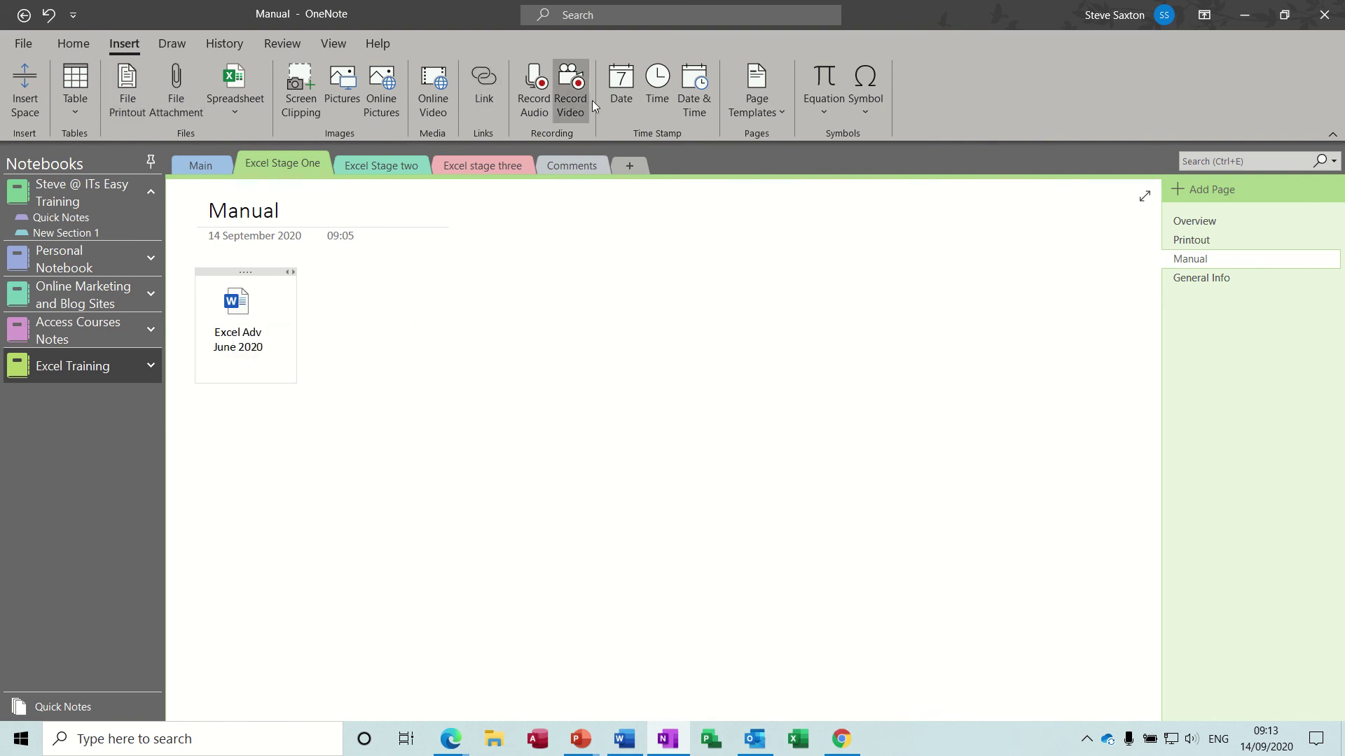
Insert a date stamp followed by a time stamp on the Manual page, plus a separate combined date and time stamp beside them
left_click(462, 265)
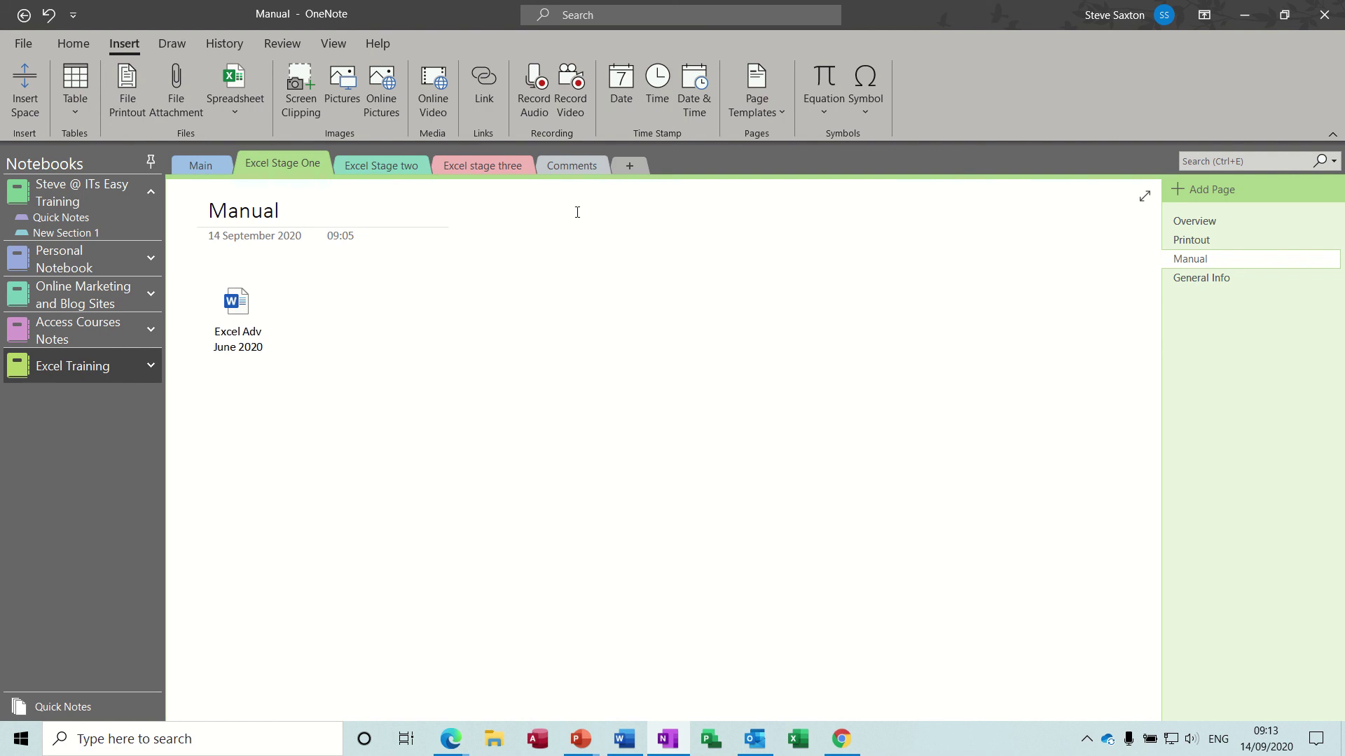
left_click(617, 86)
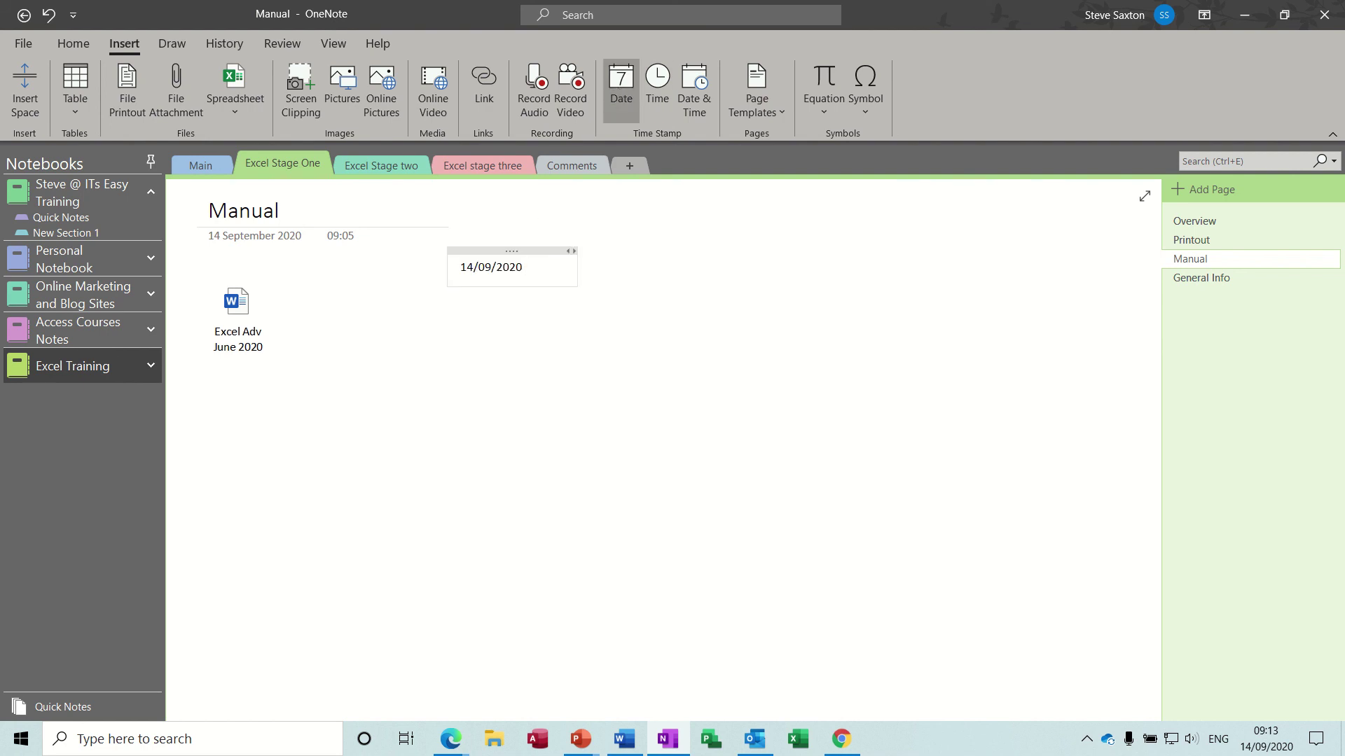
left_click(654, 85)
left_click(728, 269)
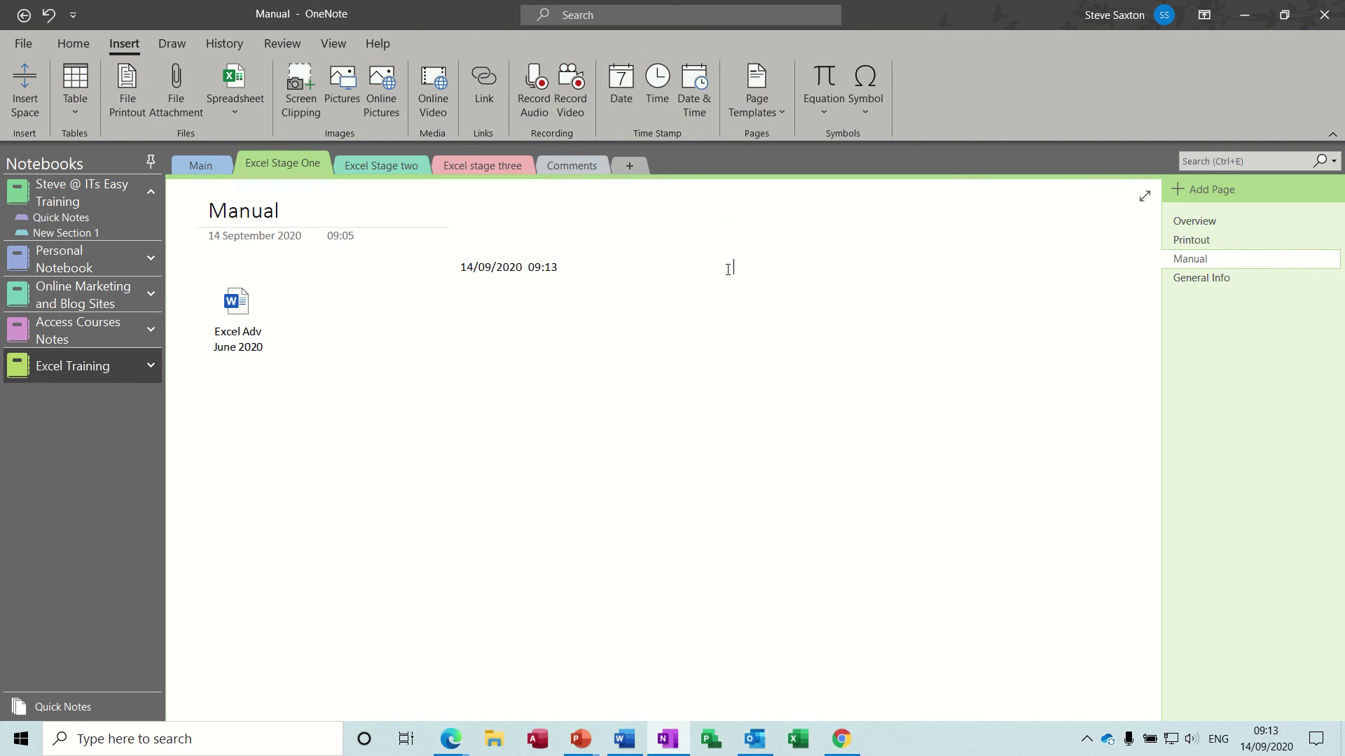
left_click(701, 87)
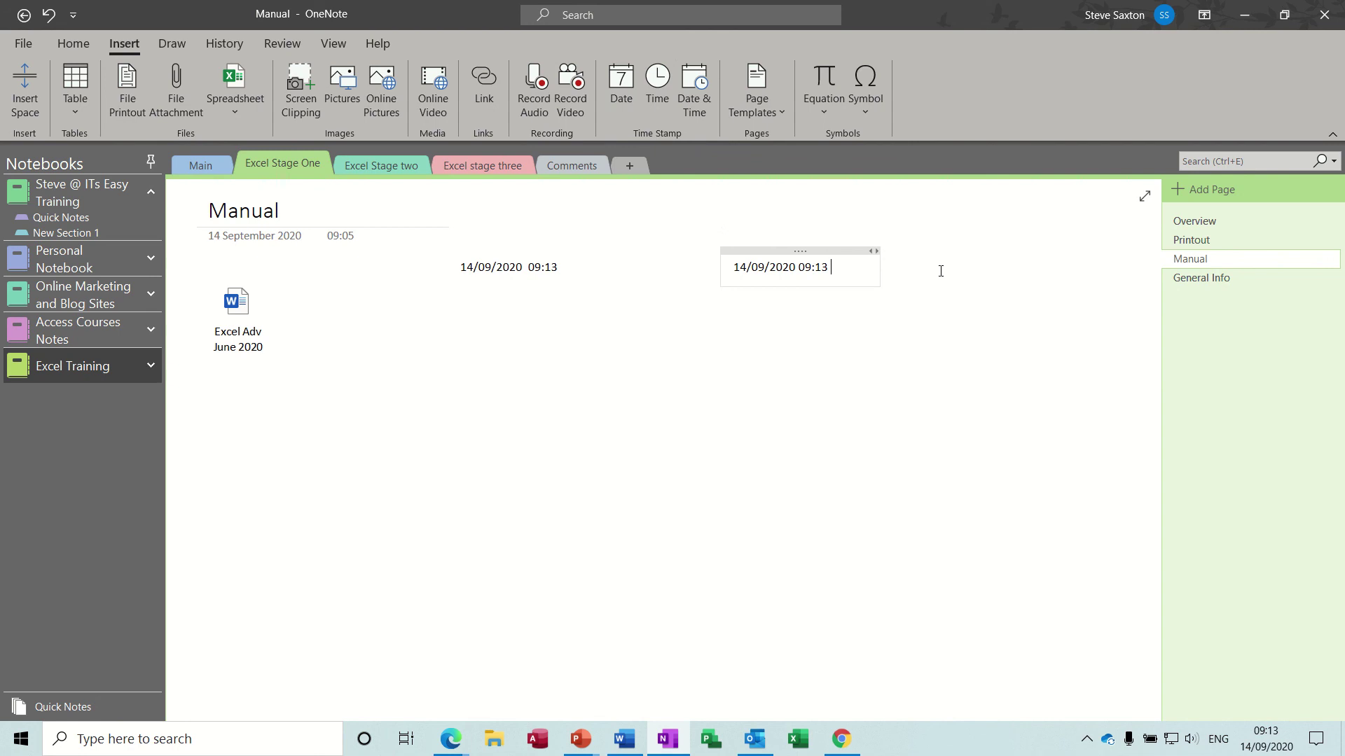
left_click(782, 114)
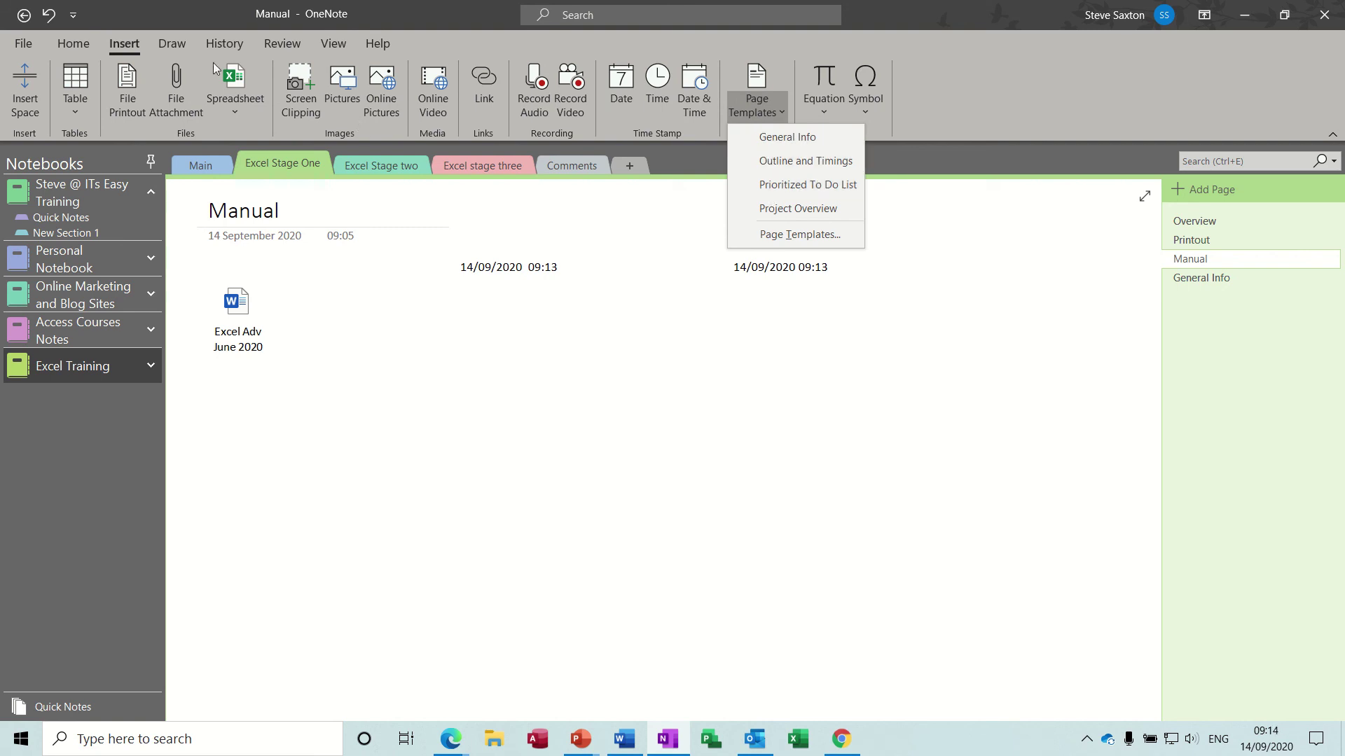
left_click(183, 44)
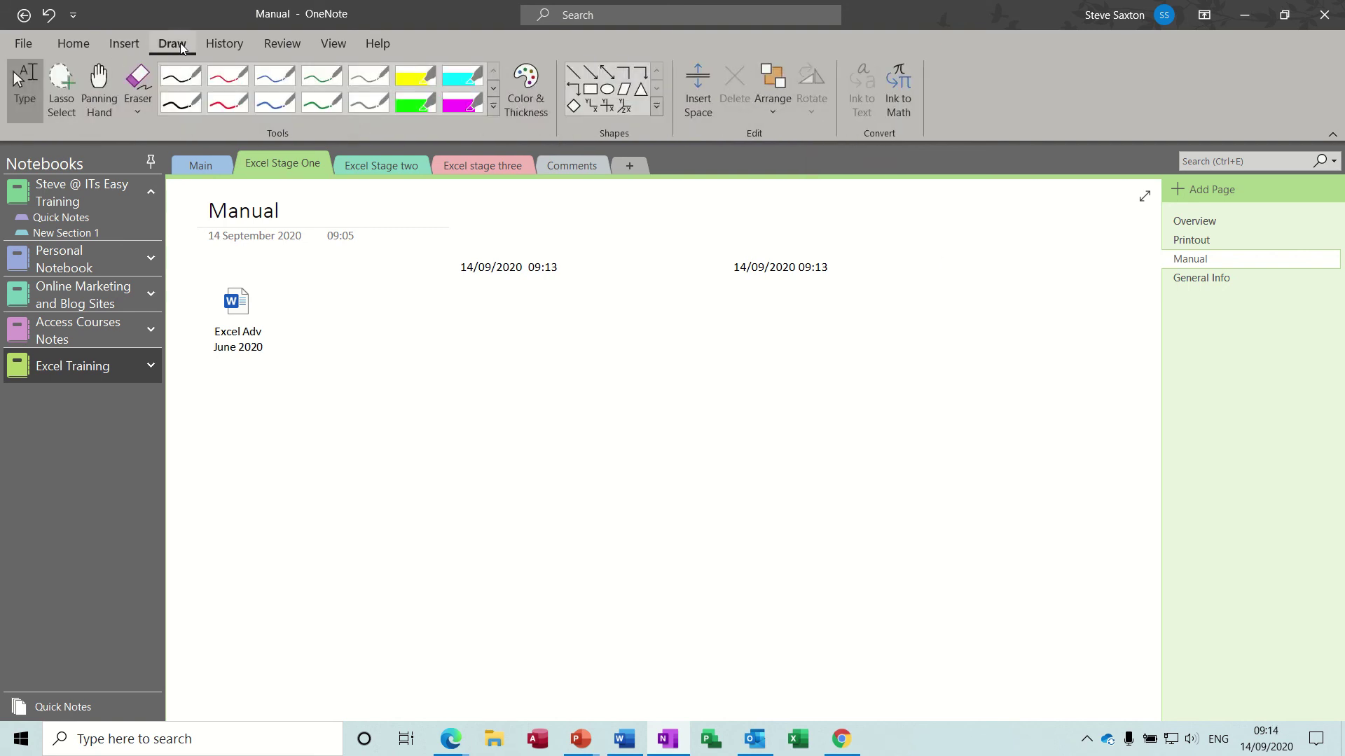
left_click(233, 45)
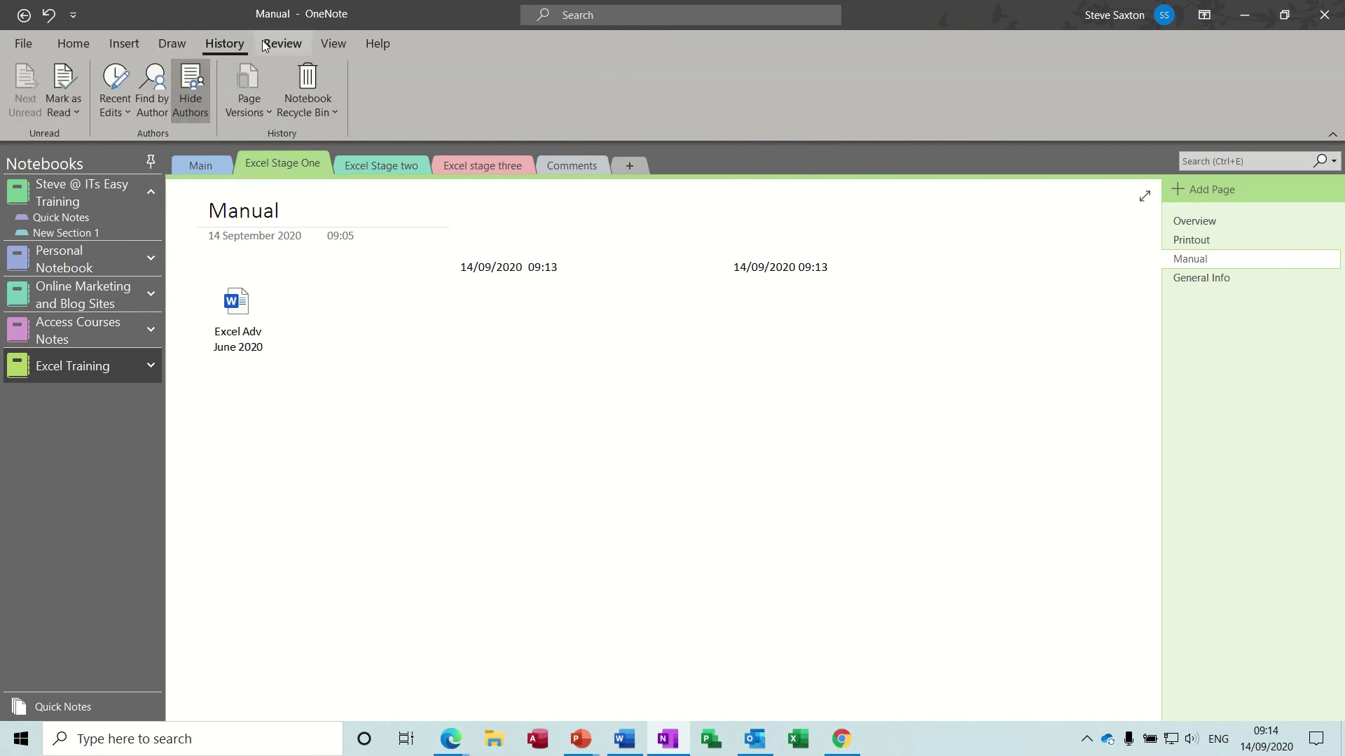
left_click(287, 43)
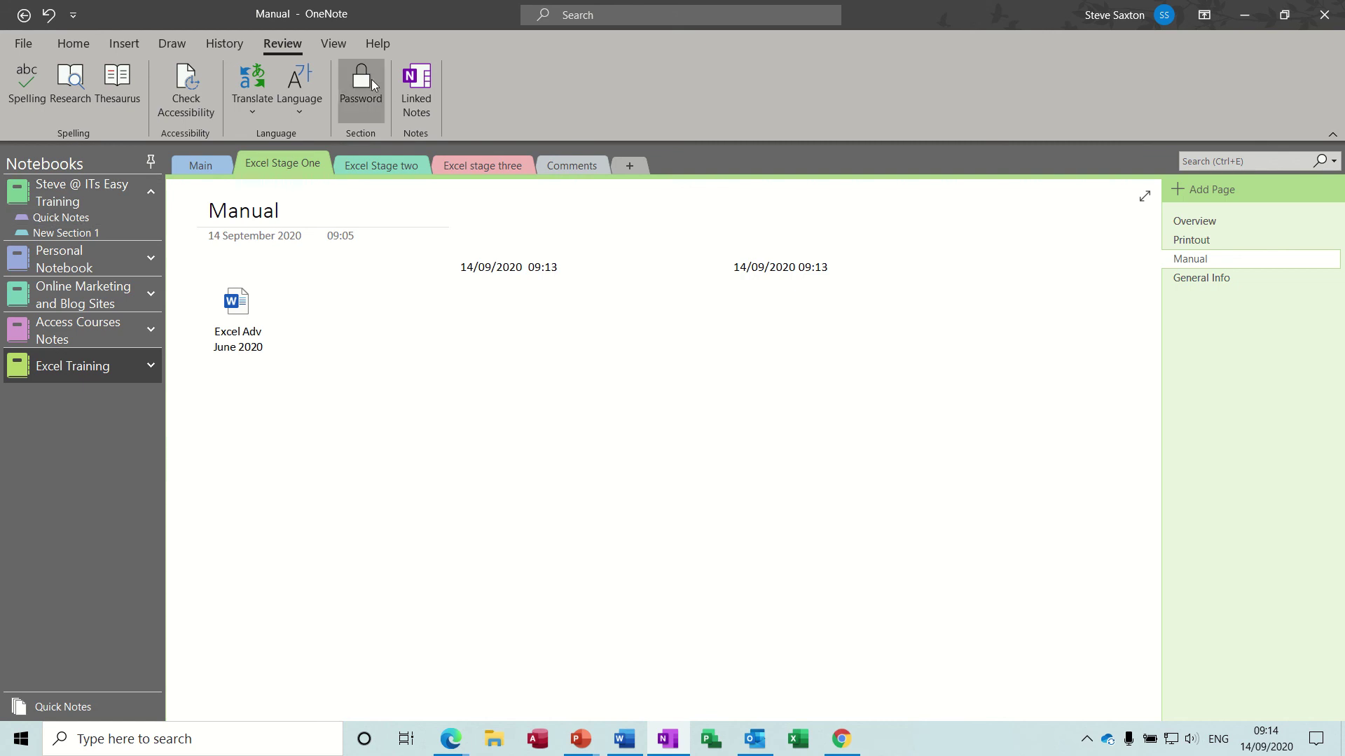
Check the password protection of the Barclays Bank, HSBC, Halifax, Business and Other Banks sections in Personal Notebook, ending back in Excel Training
left_click(76, 195)
left_click(84, 233)
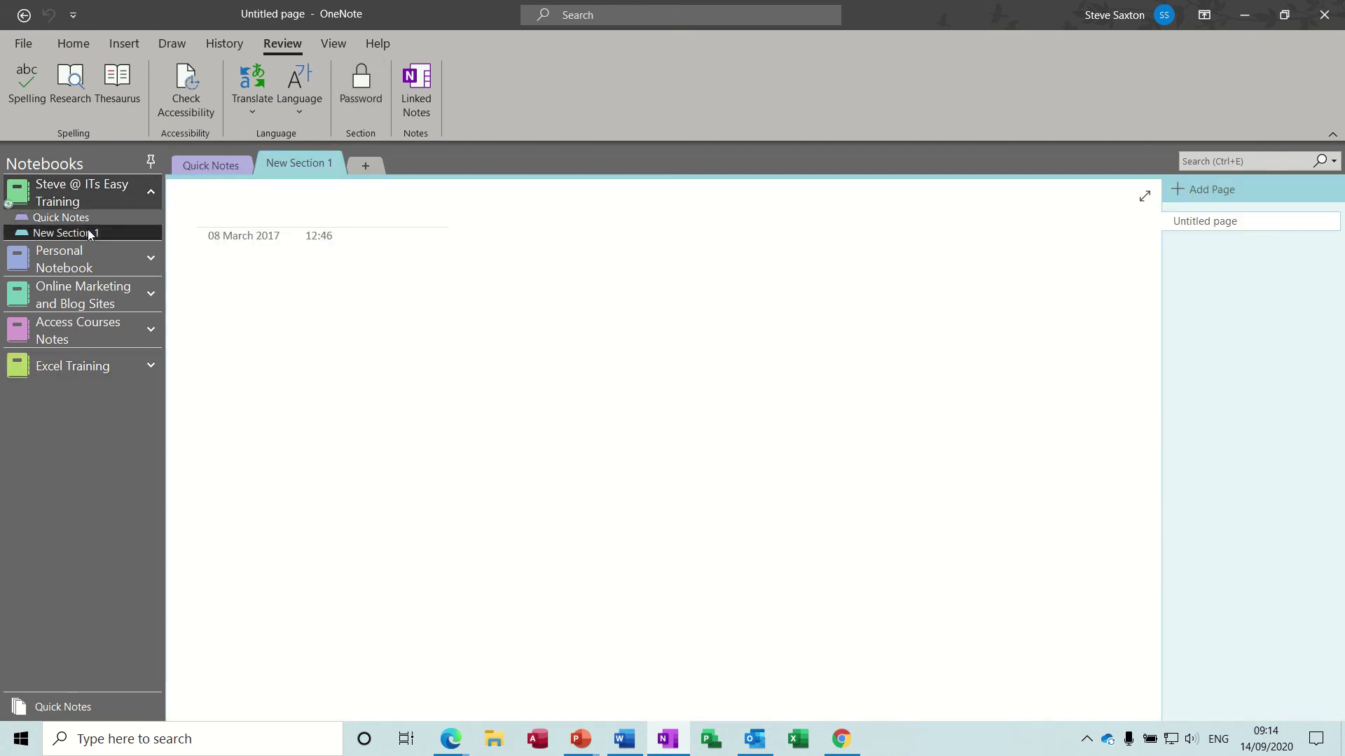
left_click(73, 256)
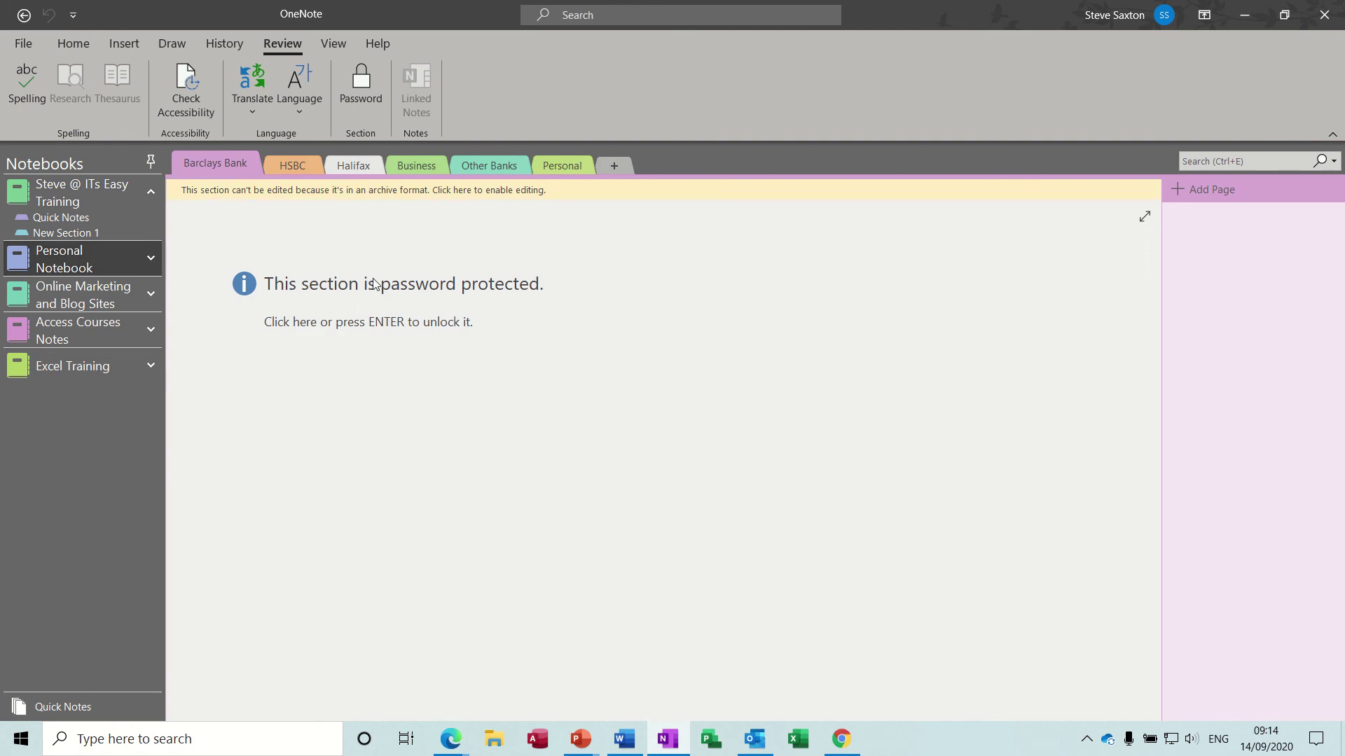
left_click(294, 165)
left_click(343, 164)
left_click(417, 165)
left_click(489, 164)
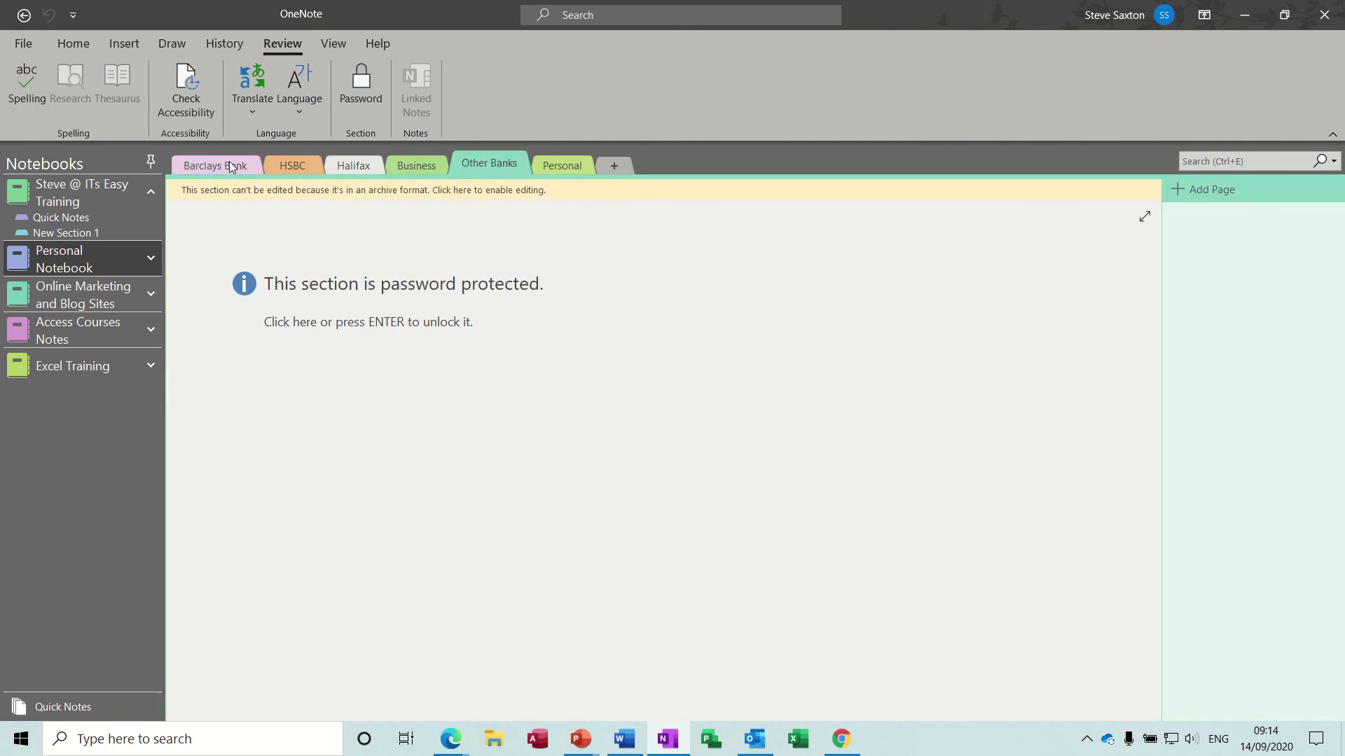
left_click(229, 162)
left_click(117, 368)
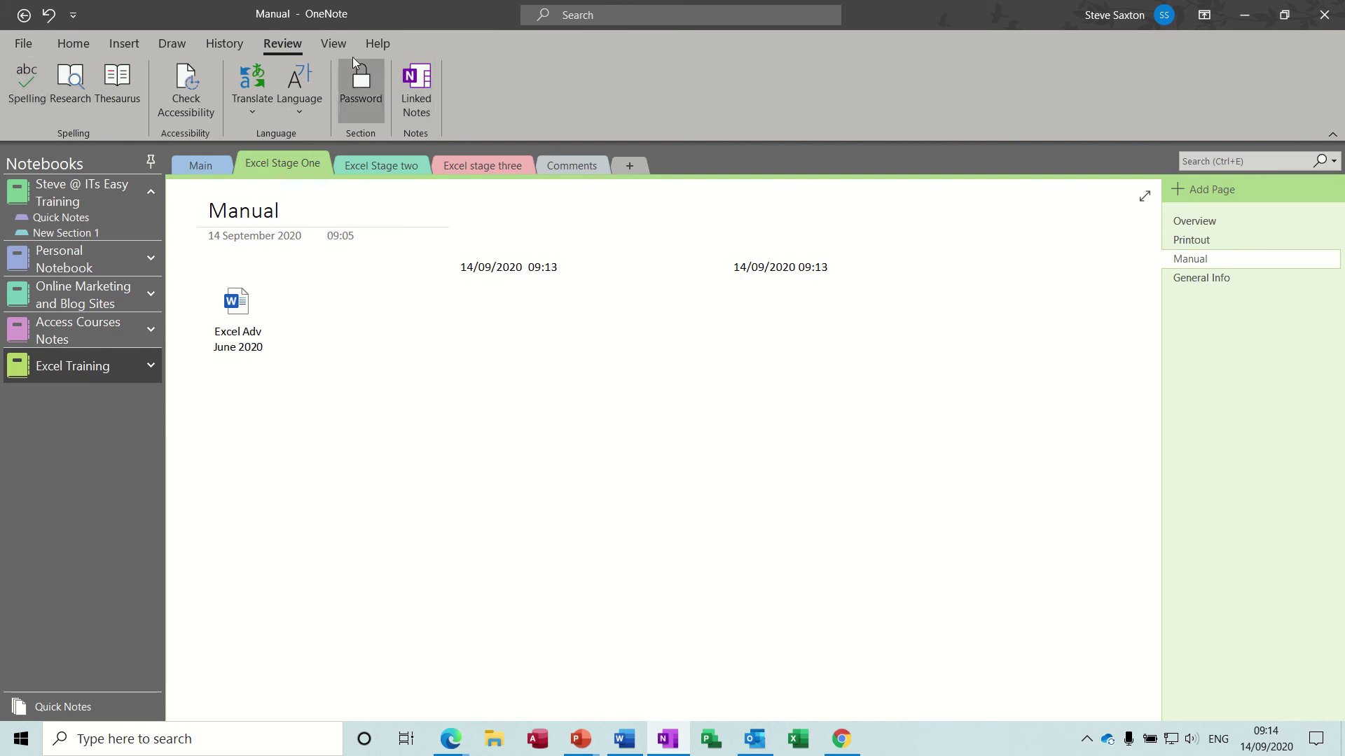
Review the General Info page in the Main section and the My Ideas page in the Comments section
left_click(334, 45)
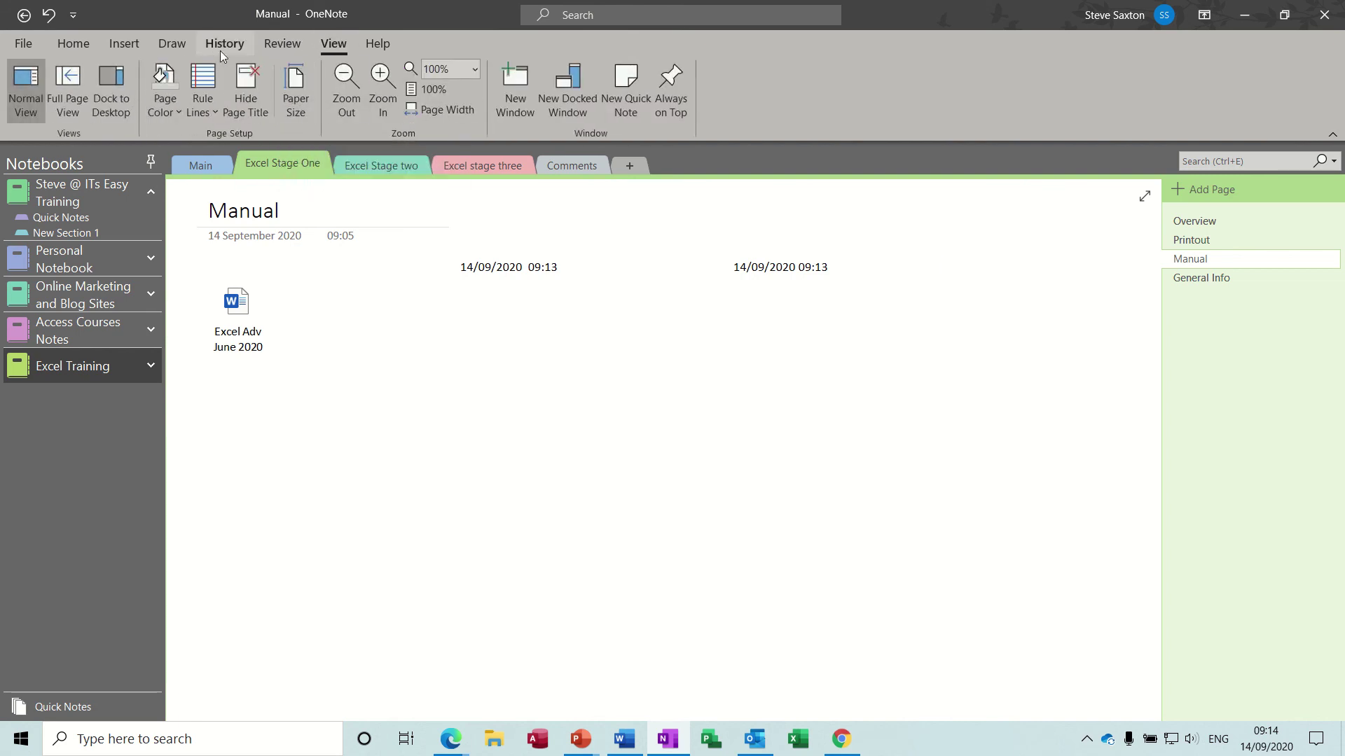
left_click(74, 43)
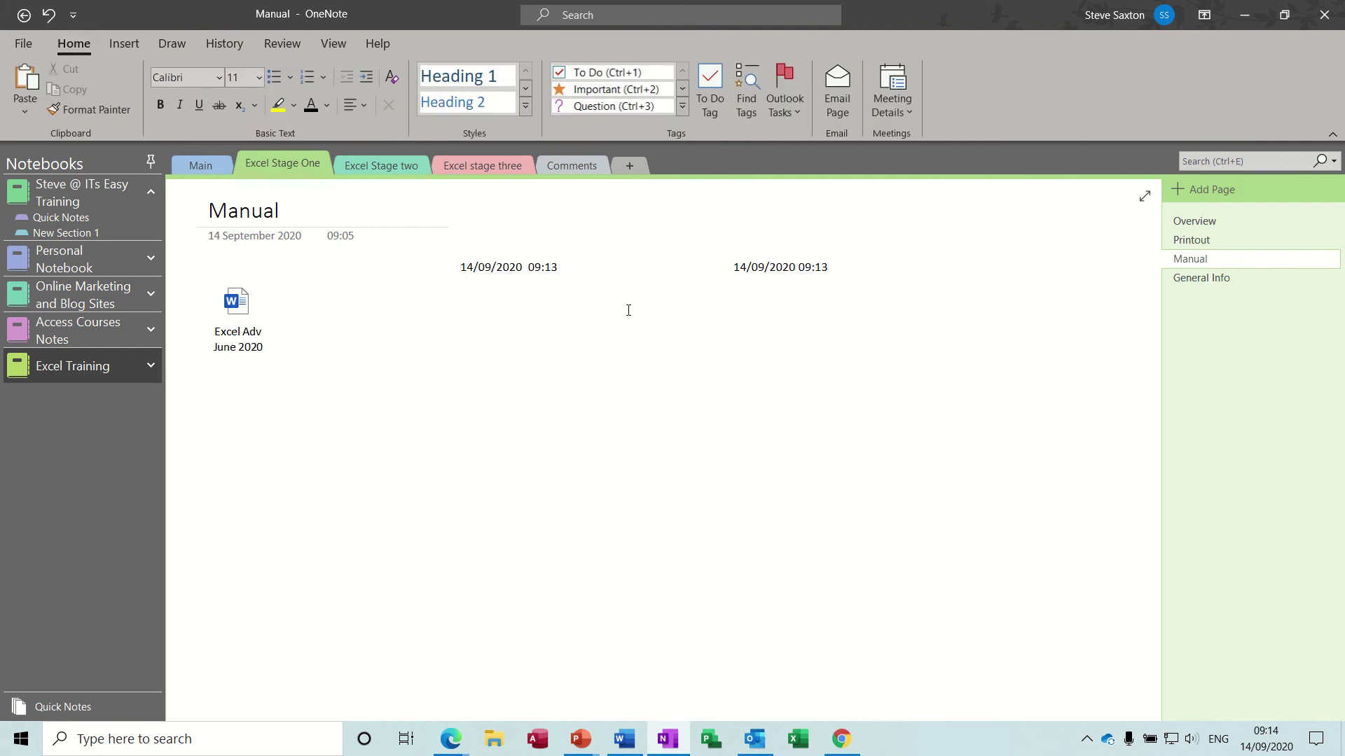
left_click(212, 165)
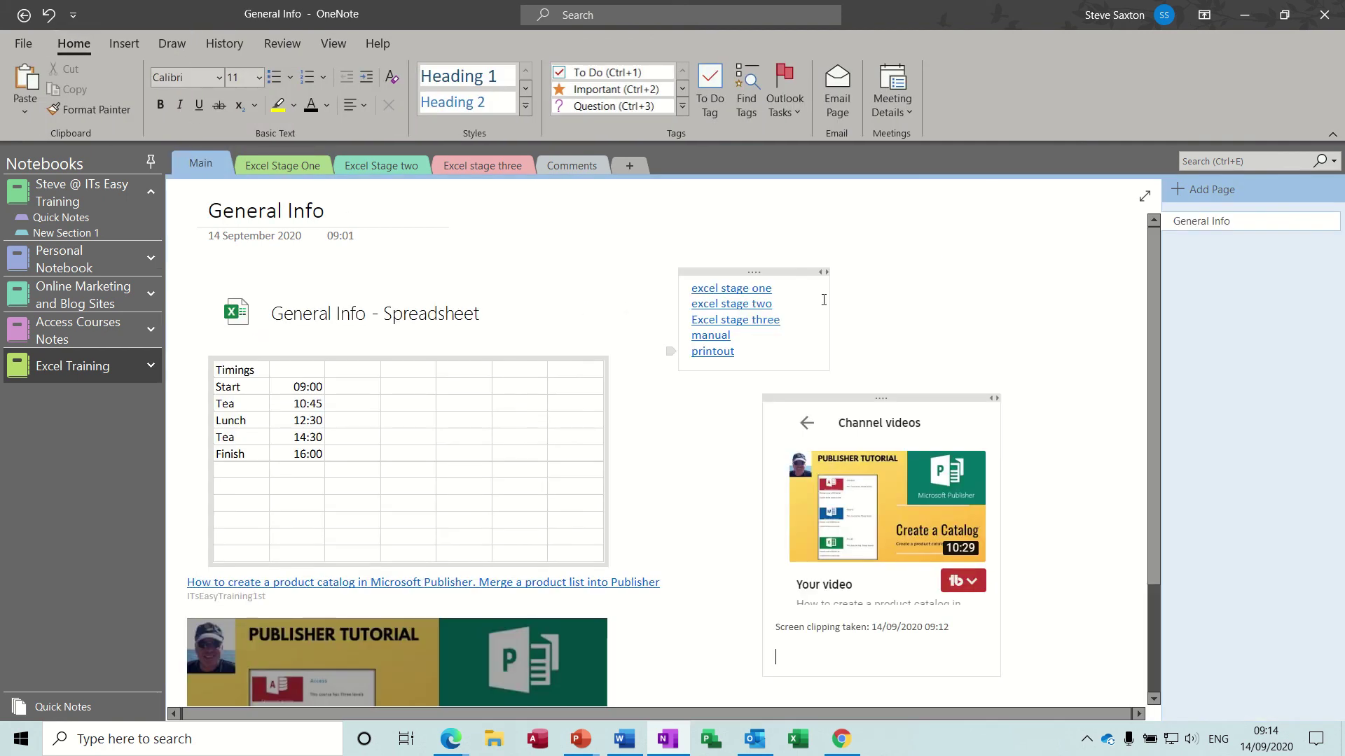
left_click(581, 166)
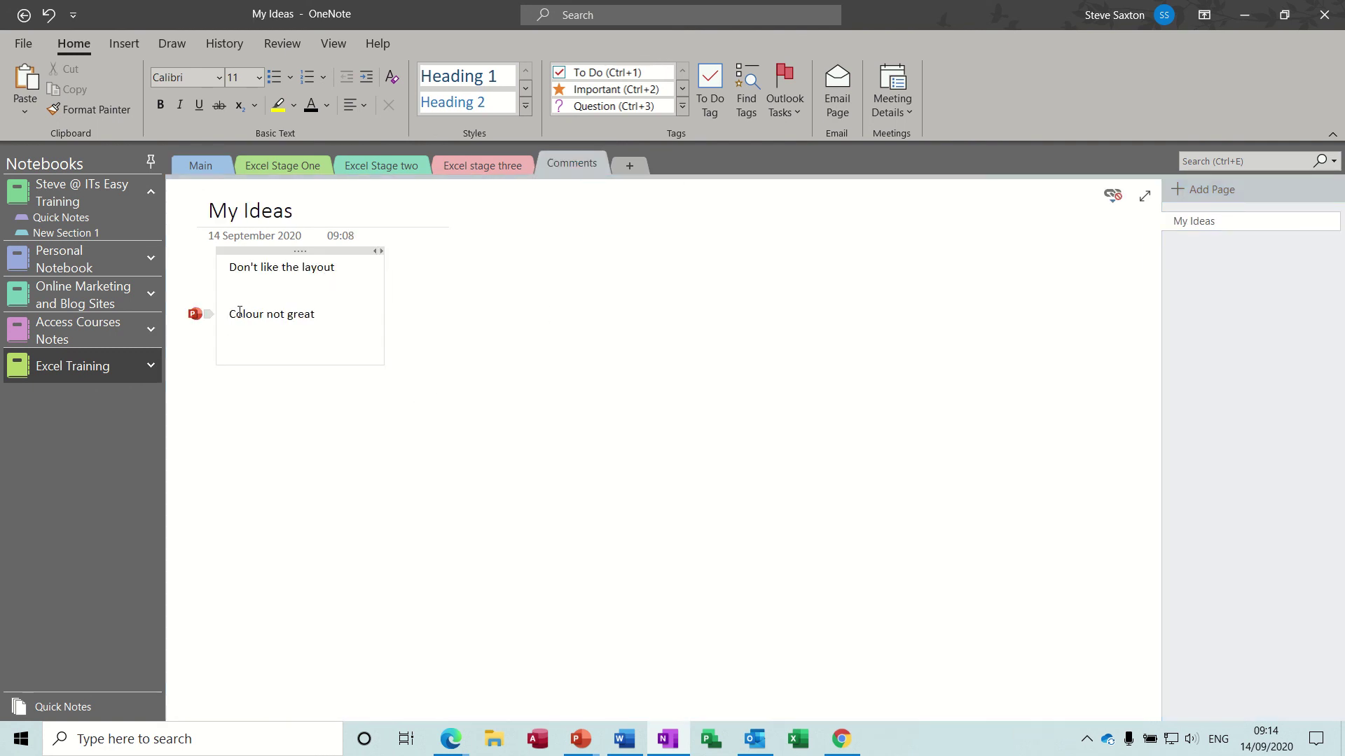